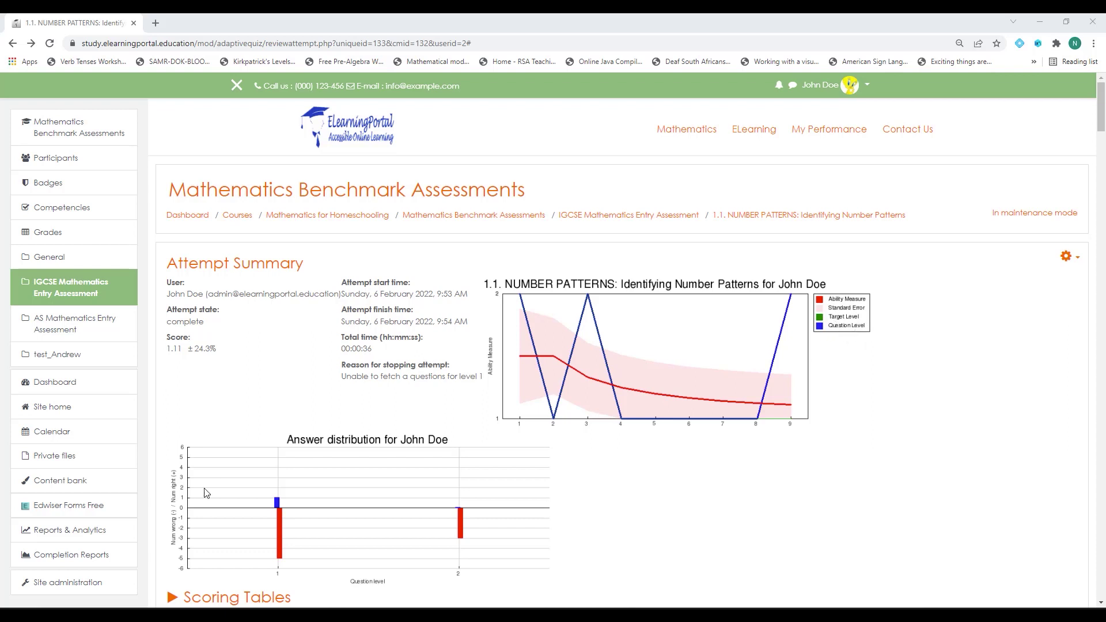
- Expand the Scoring Tables section below the charts in the attempt summary
{"action": "scroll", "coordinate": [230, 481], "scroll_direction": "down", "scroll_amount": 1}
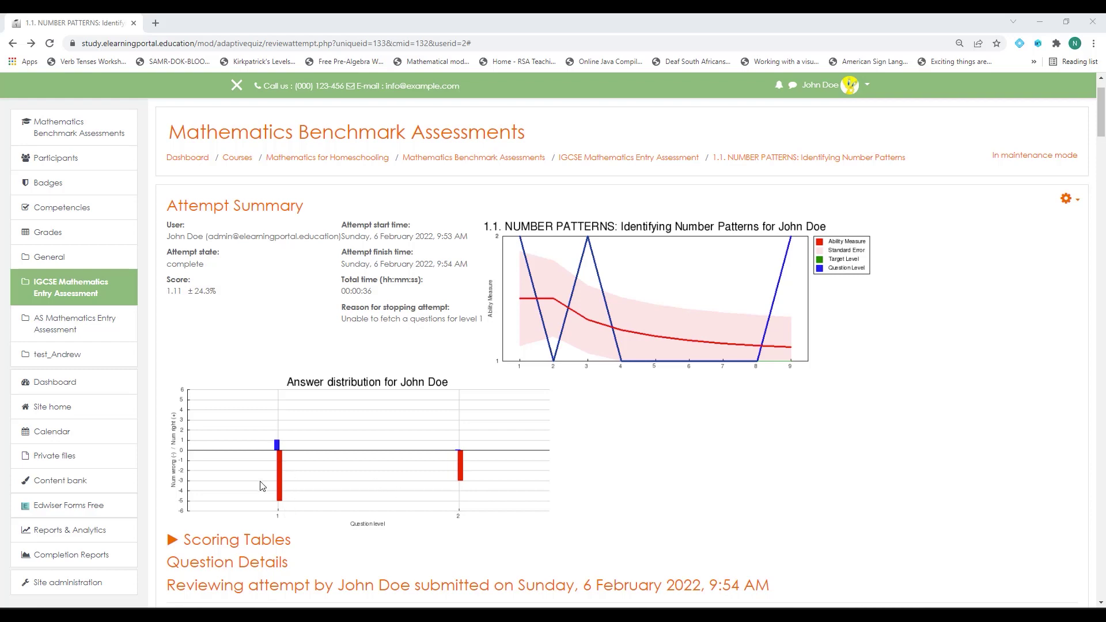
{"action": "scroll", "coordinate": [263, 487], "scroll_direction": "down", "scroll_amount": 3}
{"action": "left_click", "coordinate": [176, 369]}
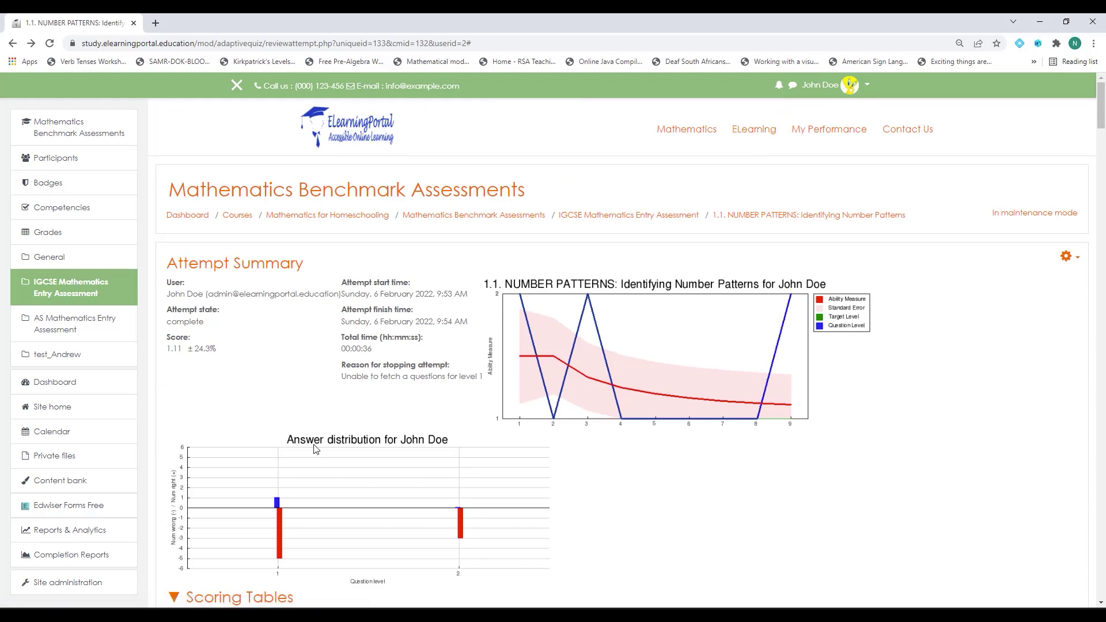
- Examine the question levels, right/wrong answers, ability measures and standard errors in the scoring tables against the attempt charts
{"action": "scroll", "coordinate": [317, 448], "scroll_direction": "down", "scroll_amount": 3}
{"action": "scroll", "coordinate": [316, 449], "scroll_direction": "down", "scroll_amount": 3}
{"action": "scroll", "coordinate": [338, 412], "scroll_direction": "up", "scroll_amount": 1}
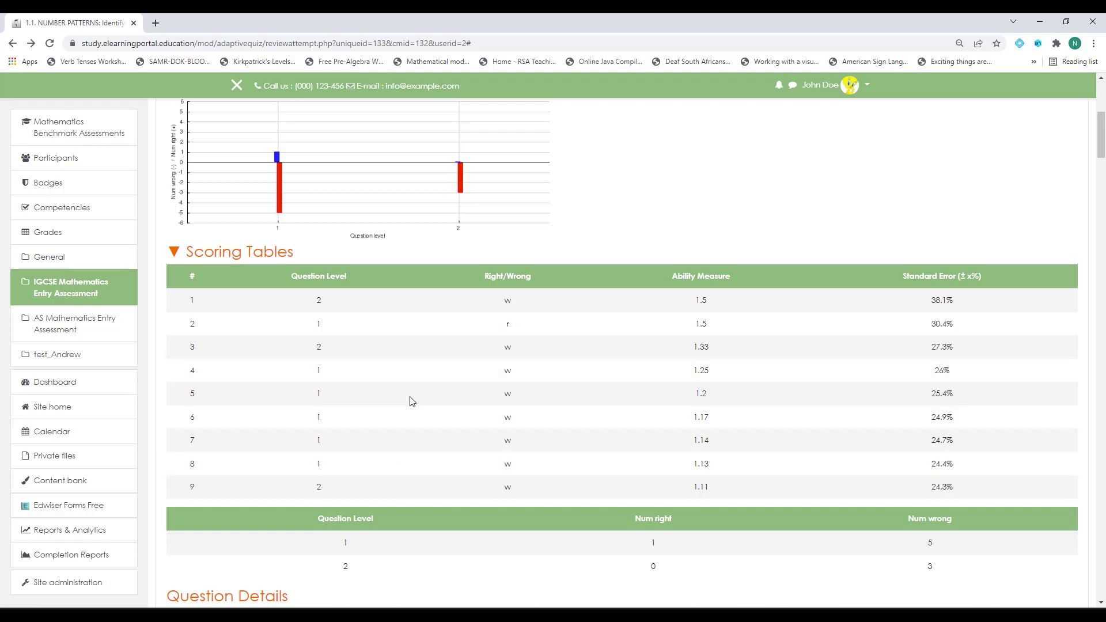
{"action": "scroll", "coordinate": [409, 399], "scroll_direction": "down", "scroll_amount": 1}
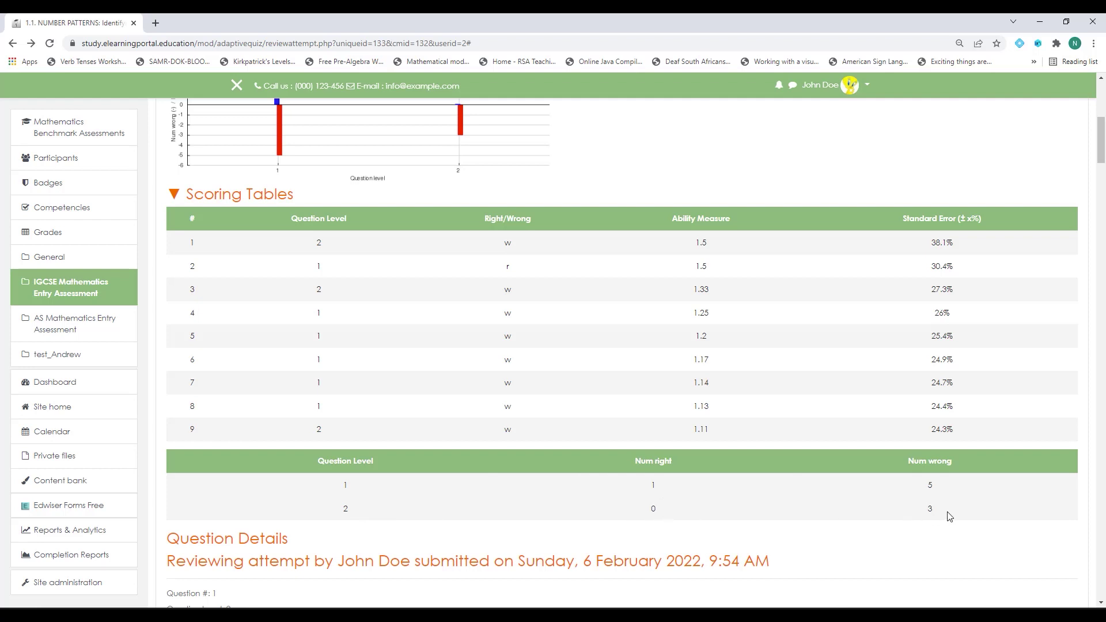
{"action": "scroll", "coordinate": [410, 353], "scroll_direction": "up", "scroll_amount": 4}
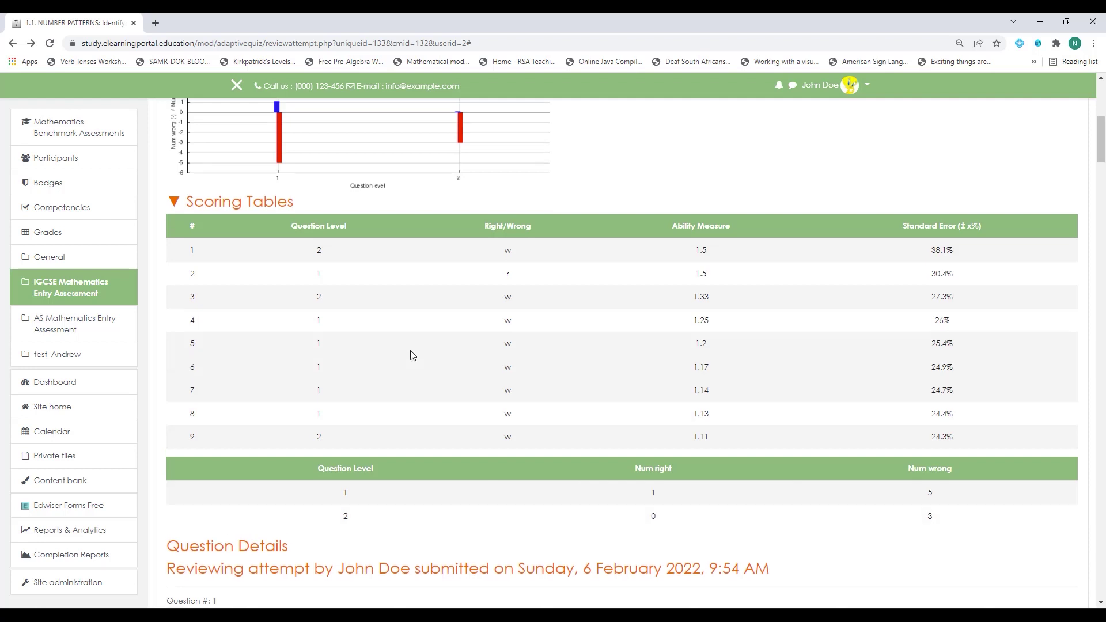
{"action": "scroll", "coordinate": [410, 353], "scroll_direction": "up", "scroll_amount": 2}
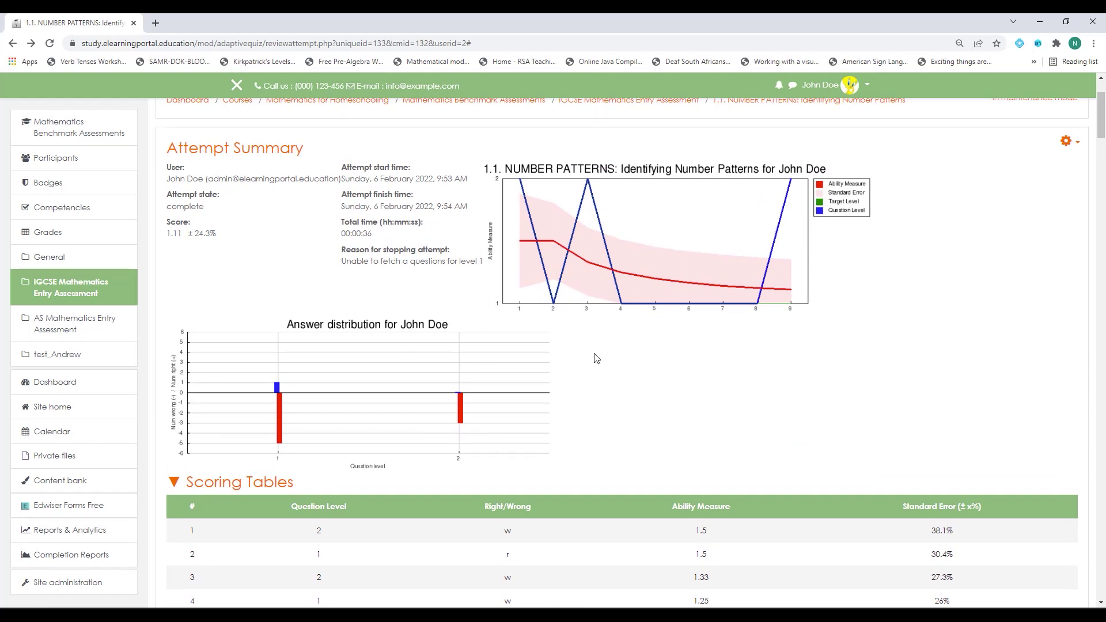
{"action": "scroll", "coordinate": [585, 386], "scroll_direction": "down", "scroll_amount": 3}
{"action": "scroll", "coordinate": [587, 390], "scroll_direction": "down", "scroll_amount": 1}
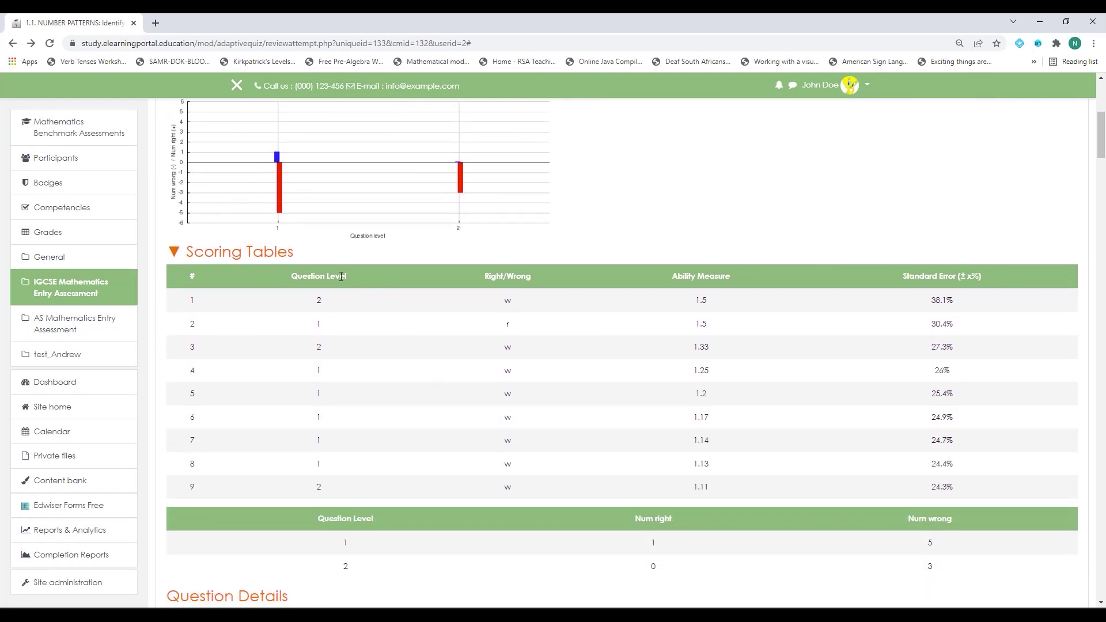
{"action": "scroll", "coordinate": [343, 416], "scroll_direction": "up", "scroll_amount": 4}
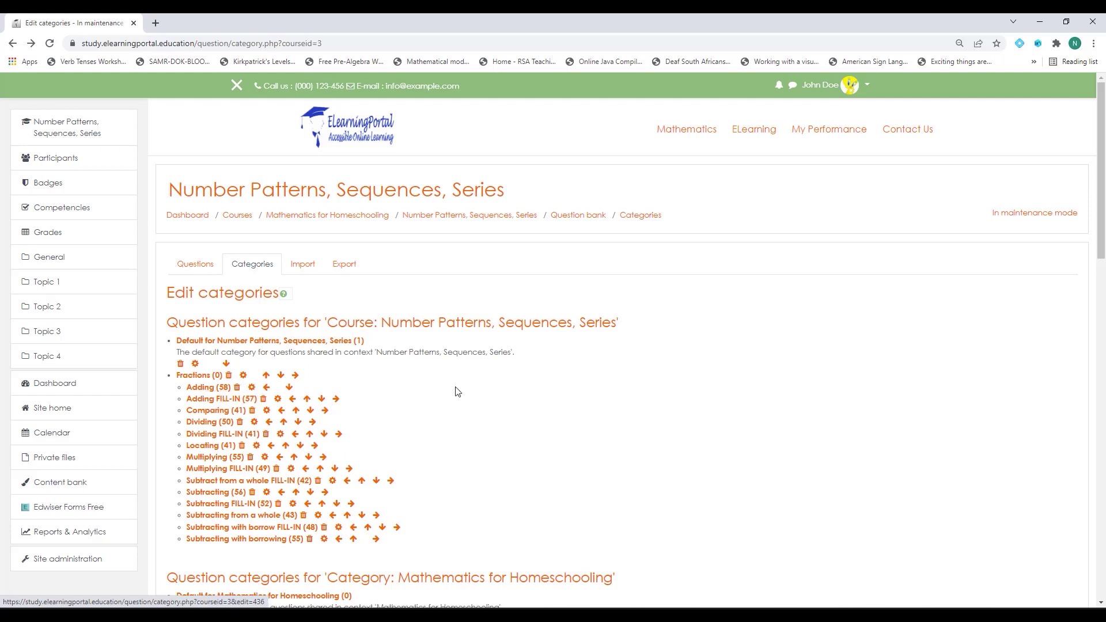
- Add a question category named Level 1 under the parent category Adding
{"action": "scroll", "coordinate": [455, 389], "scroll_direction": "down", "scroll_amount": 9}
{"action": "scroll", "coordinate": [455, 389], "scroll_direction": "down", "scroll_amount": 3}
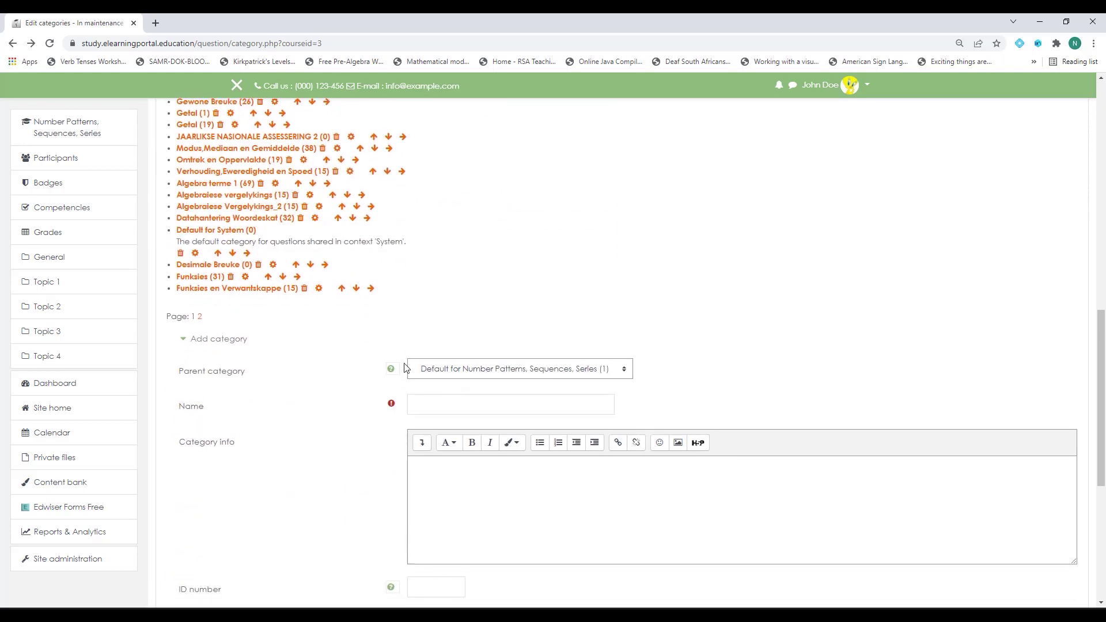
{"action": "left_click", "coordinate": [623, 370]}
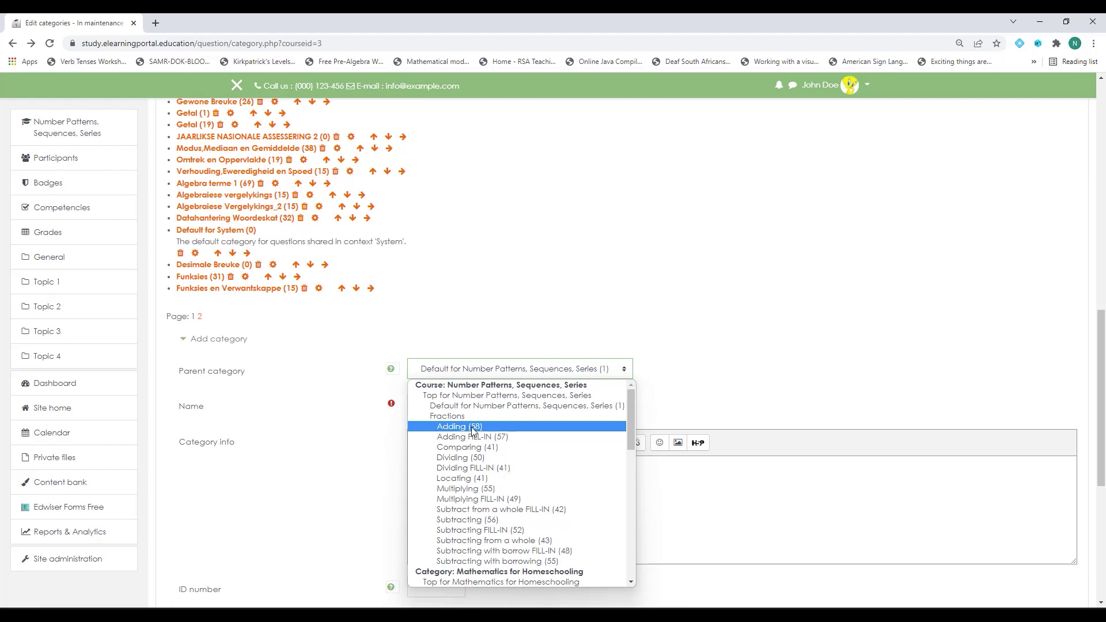
{"action": "left_click", "coordinate": [472, 428]}
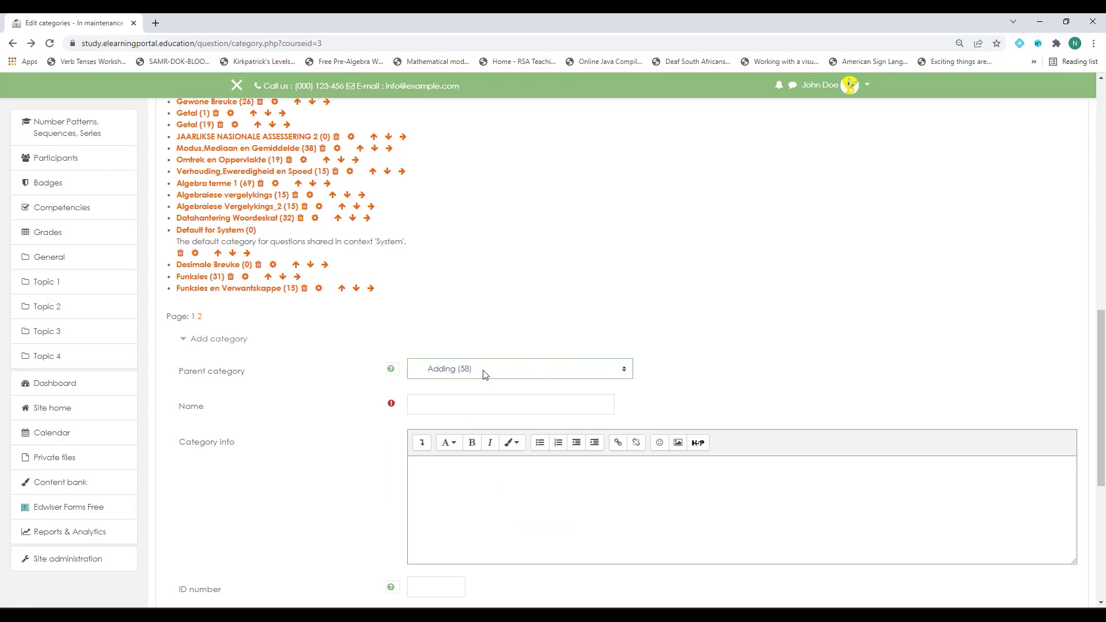
{"action": "left_click", "coordinate": [472, 405]}
{"action": "scroll", "coordinate": [340, 412], "scroll_direction": "down", "scroll_amount": 2}
{"action": "left_click", "coordinate": [446, 513]}
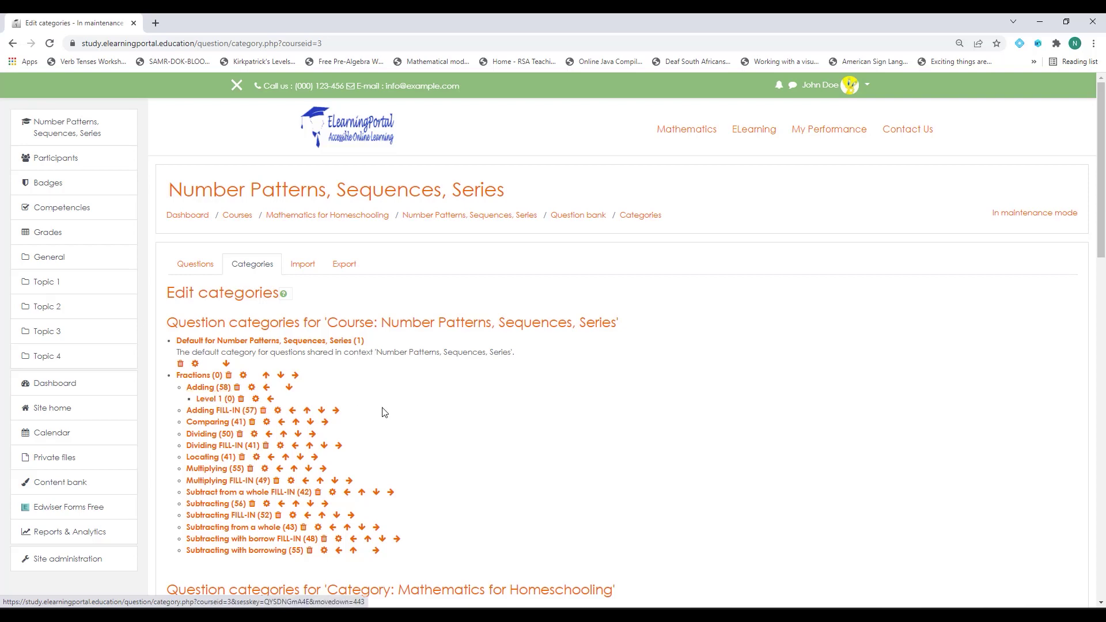
- Add a question category named Level 2 under the parent category Adding
{"action": "scroll", "coordinate": [403, 410], "scroll_direction": "down", "scroll_amount": 4}
{"action": "scroll", "coordinate": [428, 408], "scroll_direction": "down", "scroll_amount": 7}
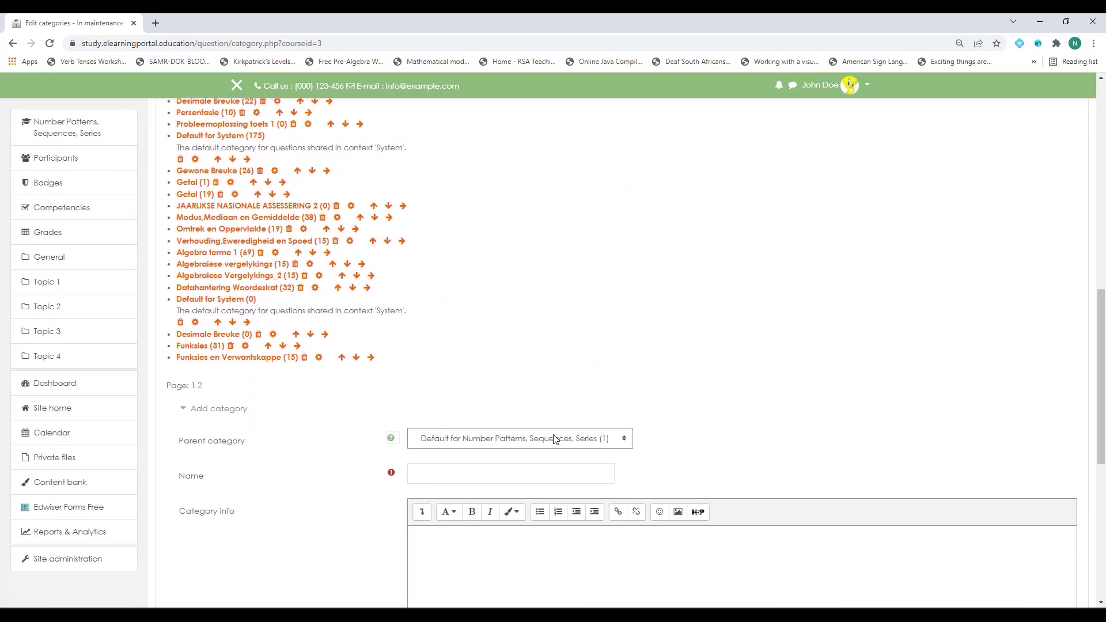
{"action": "left_click", "coordinate": [560, 437]}
{"action": "left_click", "coordinate": [483, 268]}
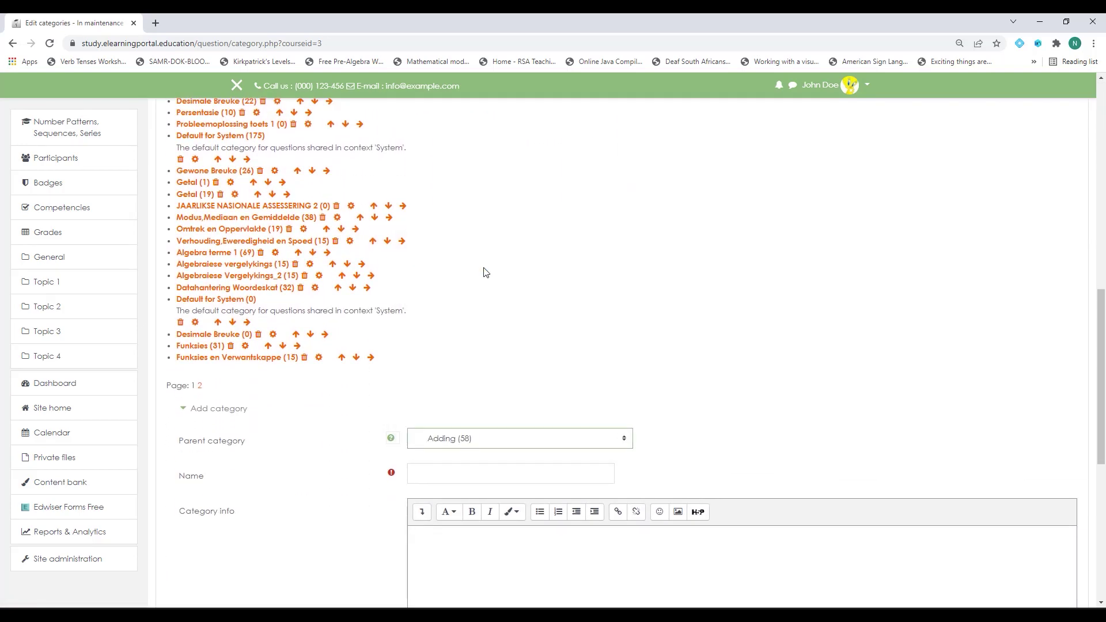
{"action": "scroll", "coordinate": [310, 440], "scroll_direction": "down", "scroll_amount": 4}
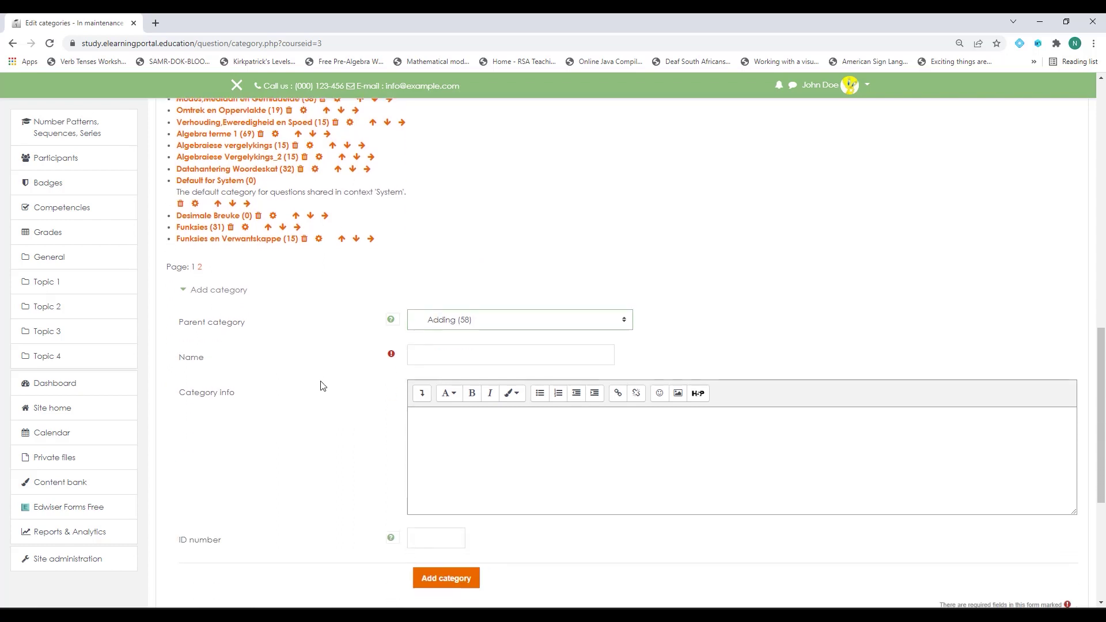
{"action": "left_click", "coordinate": [441, 242]}
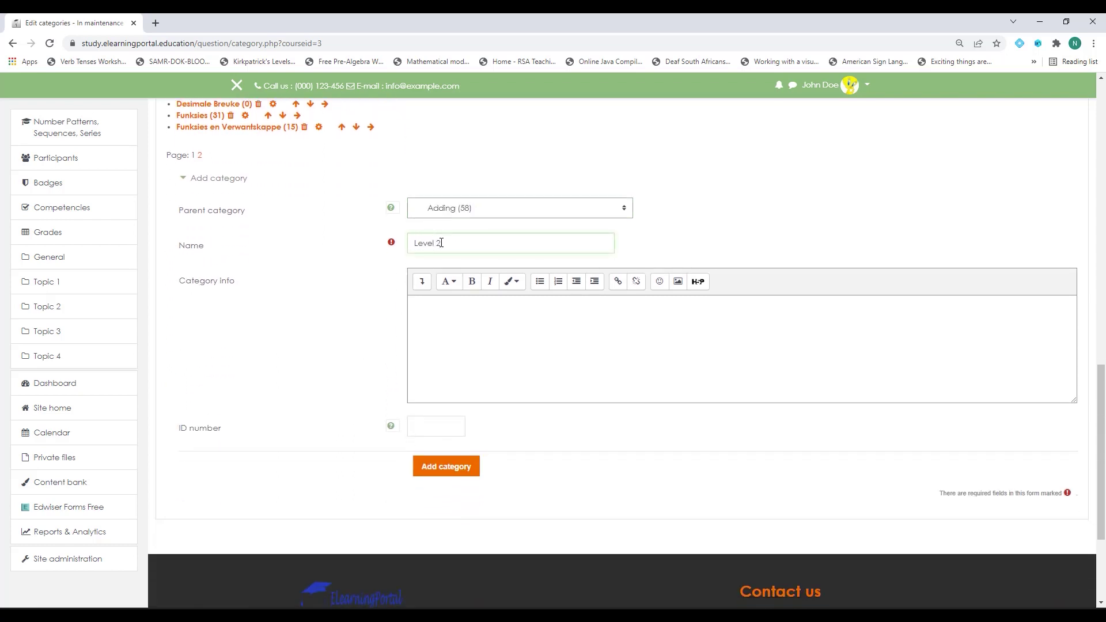
{"action": "left_click", "coordinate": [441, 467]}
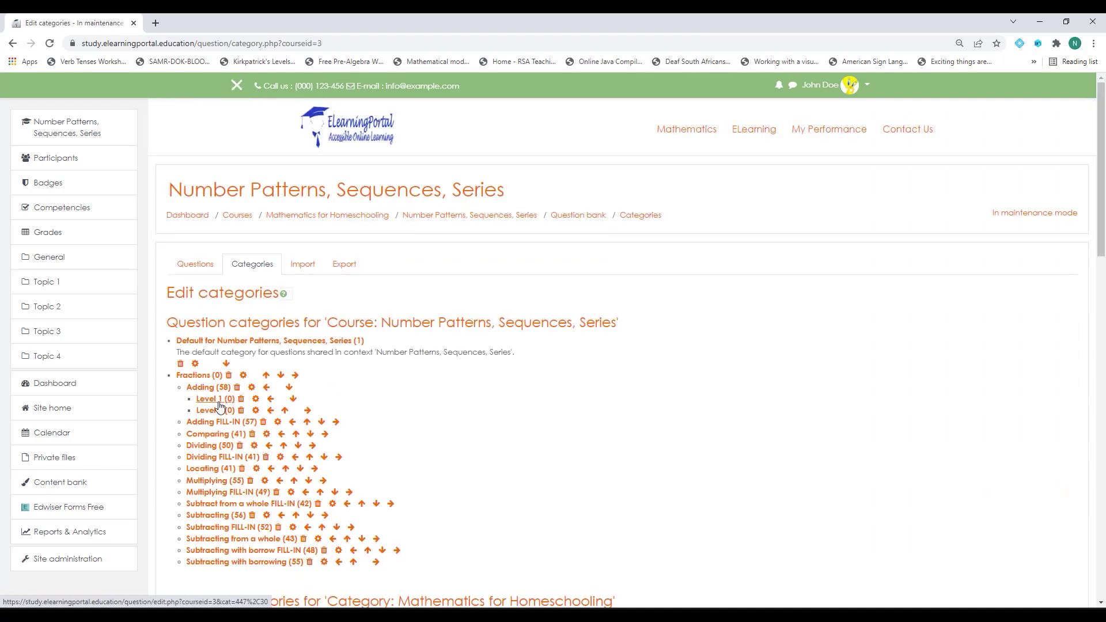
- Add a question category named Level 3 under the parent category Adding
{"action": "left_click", "coordinate": [213, 389]}
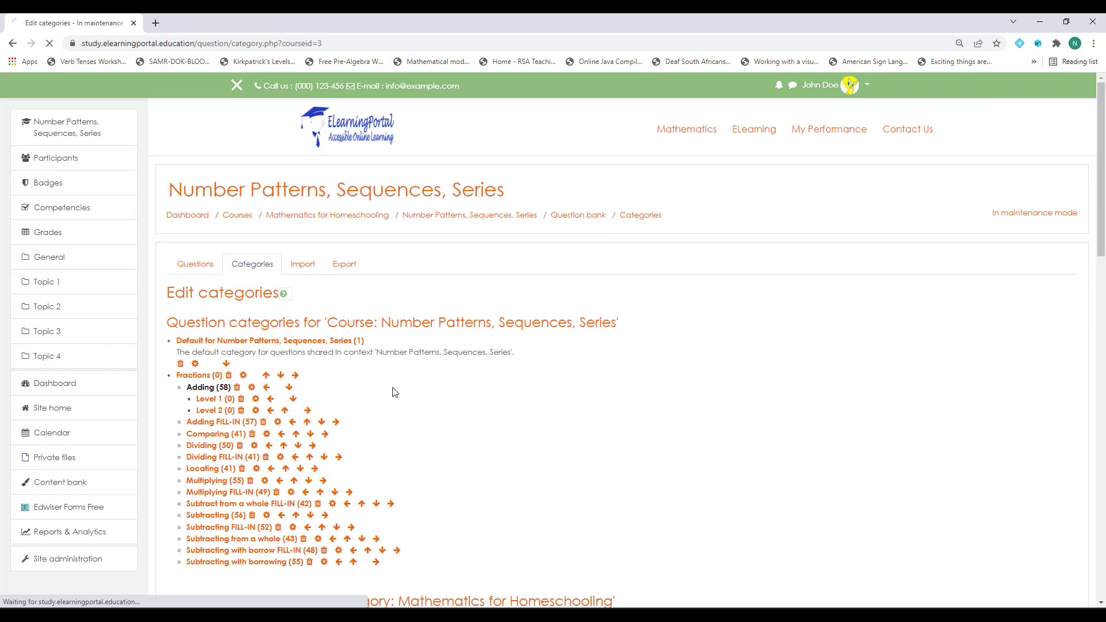
{"action": "key", "text": "alt+Left"}
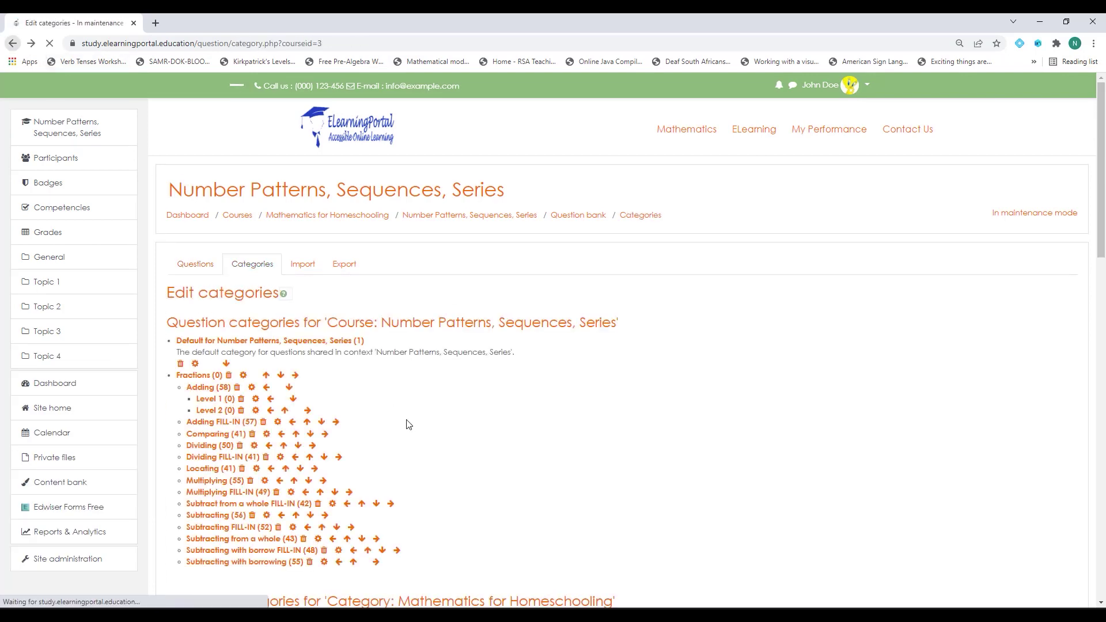
{"action": "scroll", "coordinate": [409, 424], "scroll_direction": "down", "scroll_amount": 10}
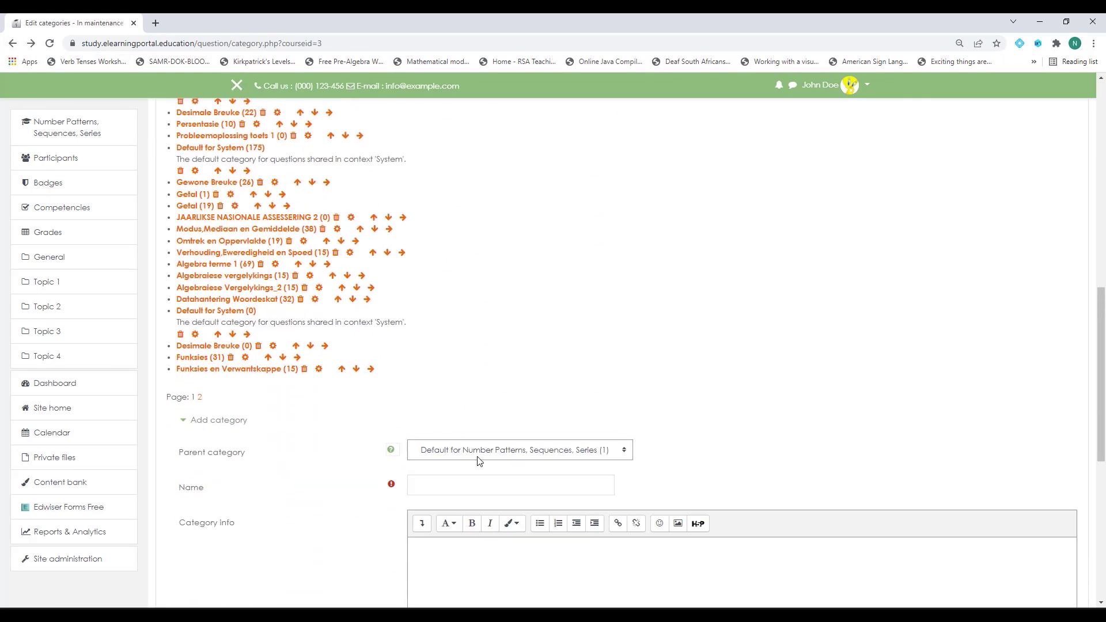
{"action": "left_click", "coordinate": [477, 460]}
{"action": "left_click", "coordinate": [455, 282]}
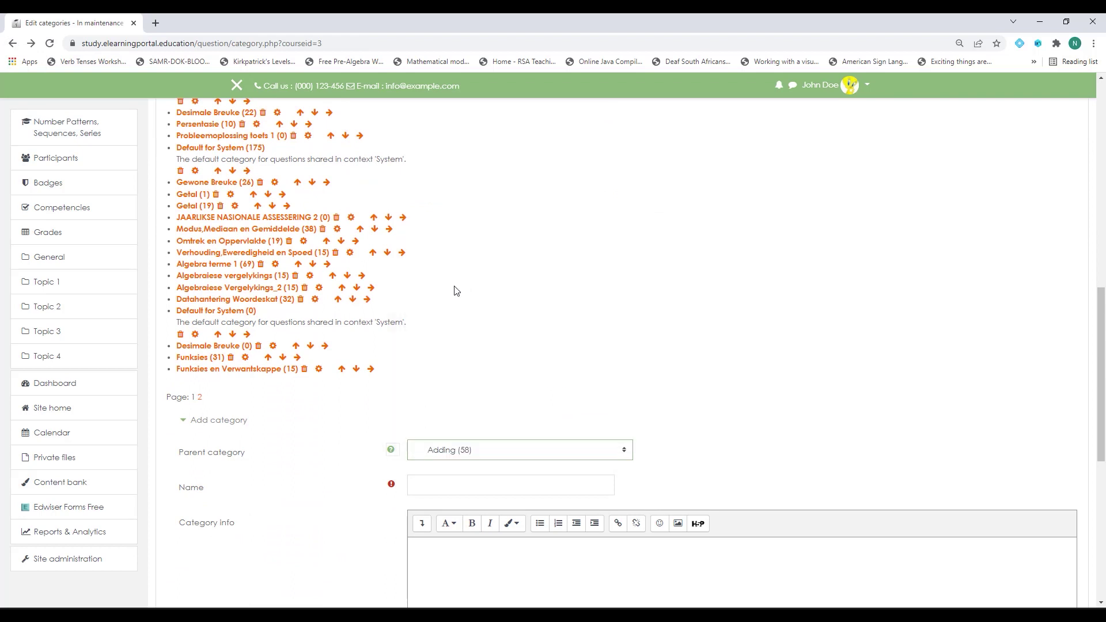
{"action": "left_click", "coordinate": [431, 486]}
{"action": "scroll", "coordinate": [369, 461], "scroll_direction": "down", "scroll_amount": 5}
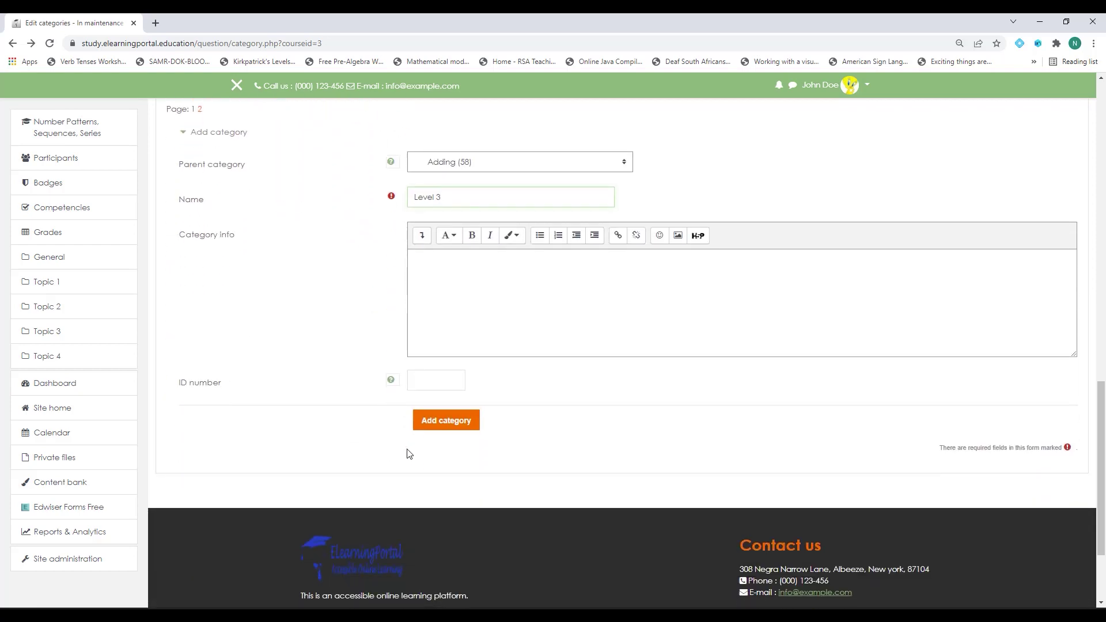
{"action": "left_click", "coordinate": [438, 420]}
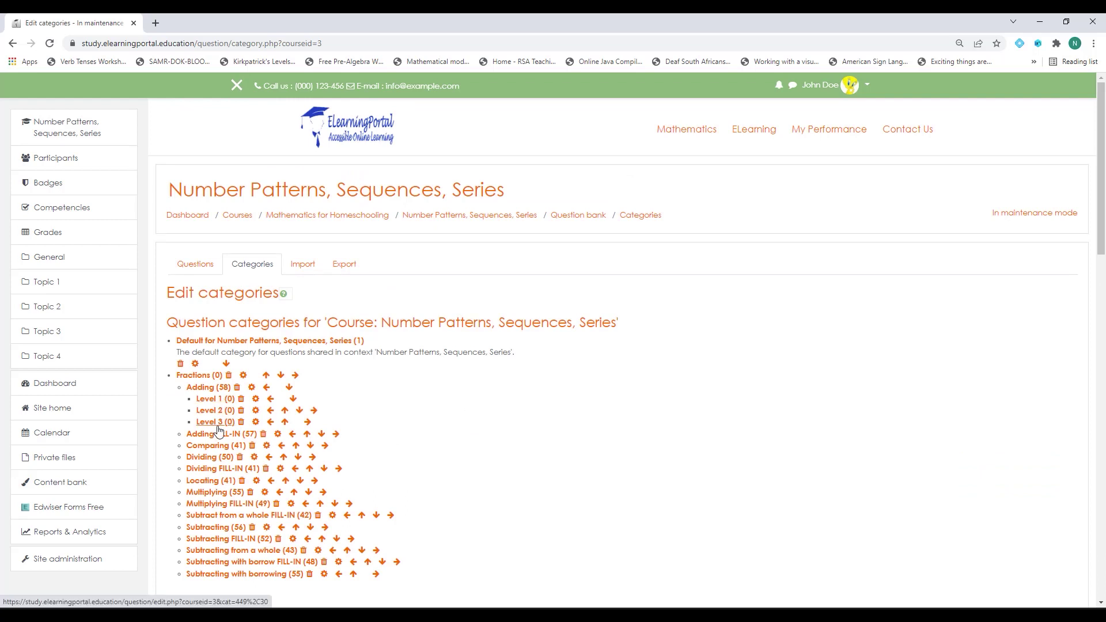
- Move the first five questions of the Adding category, from 1 1/4 + 1 2/5 to 1 2/7 + 1 1/3, into Level 1
{"action": "left_click", "coordinate": [210, 389]}
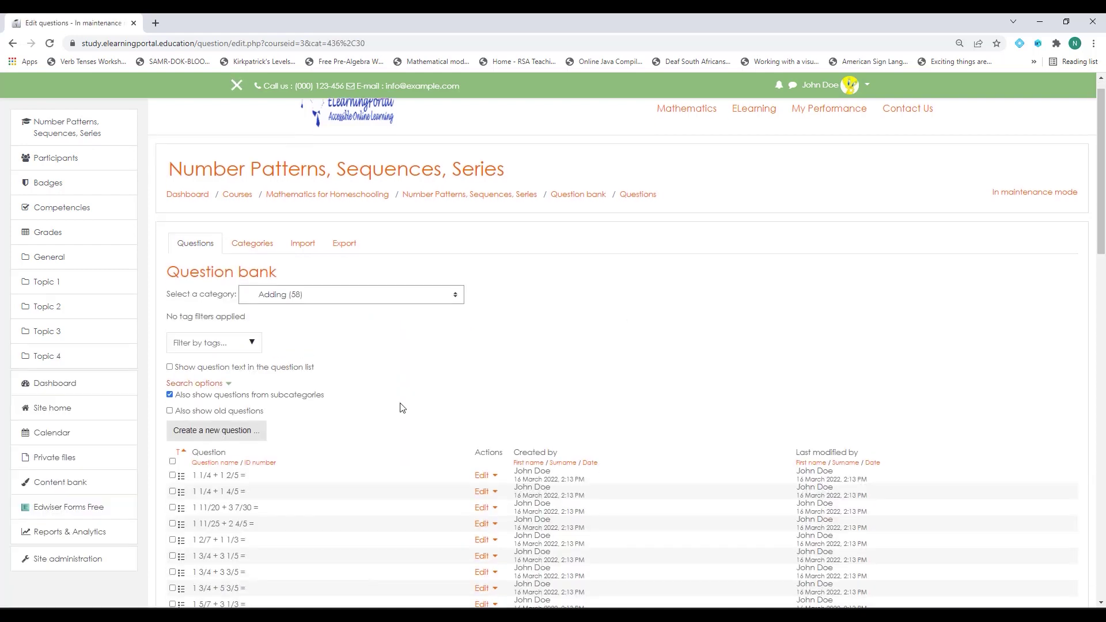
{"action": "scroll", "coordinate": [401, 408], "scroll_direction": "down", "scroll_amount": 5}
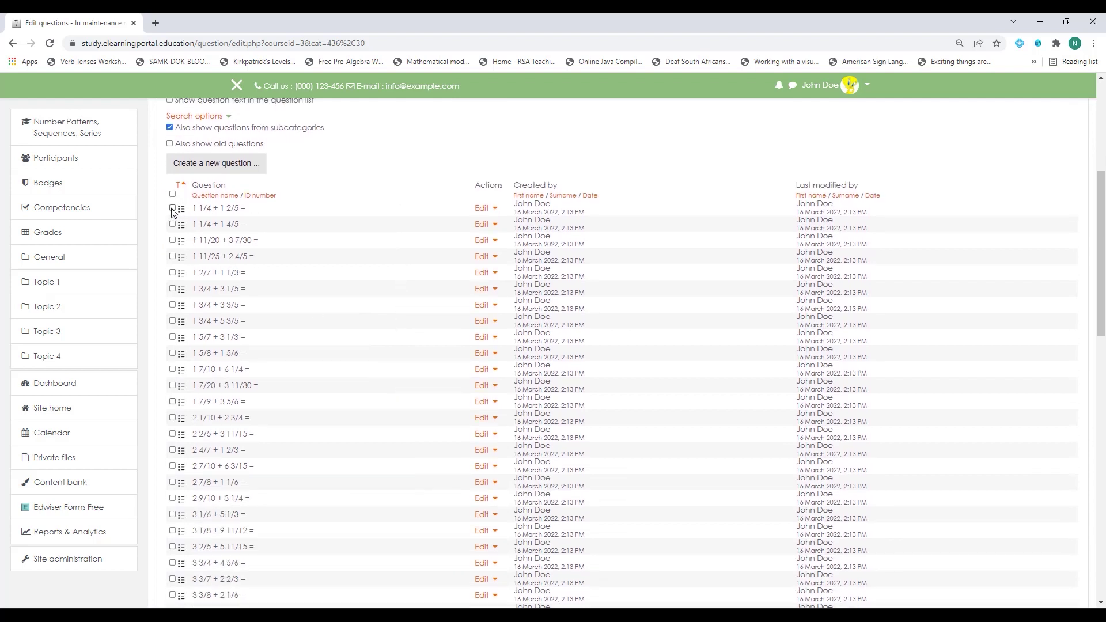
{"action": "left_click", "coordinate": [172, 209]}
{"action": "left_click", "coordinate": [172, 224]}
{"action": "left_click", "coordinate": [173, 241]}
{"action": "left_click", "coordinate": [172, 256]}
{"action": "left_click", "coordinate": [172, 272]}
{"action": "scroll", "coordinate": [311, 348], "scroll_direction": "down", "scroll_amount": 15}
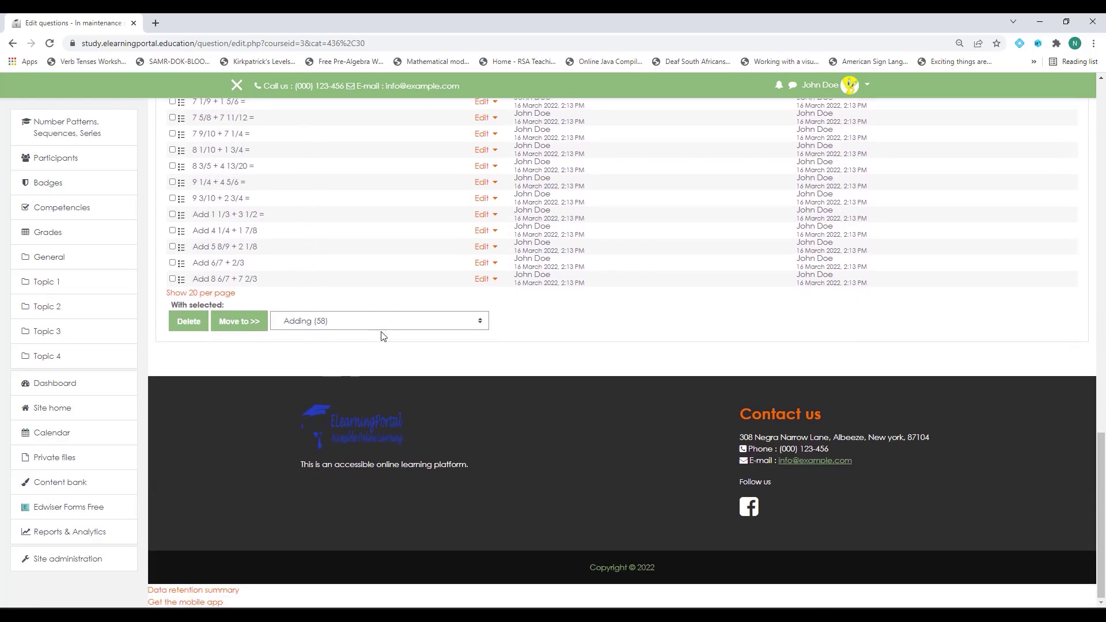
{"action": "left_click", "coordinate": [385, 324]}
{"action": "left_click", "coordinate": [346, 376]}
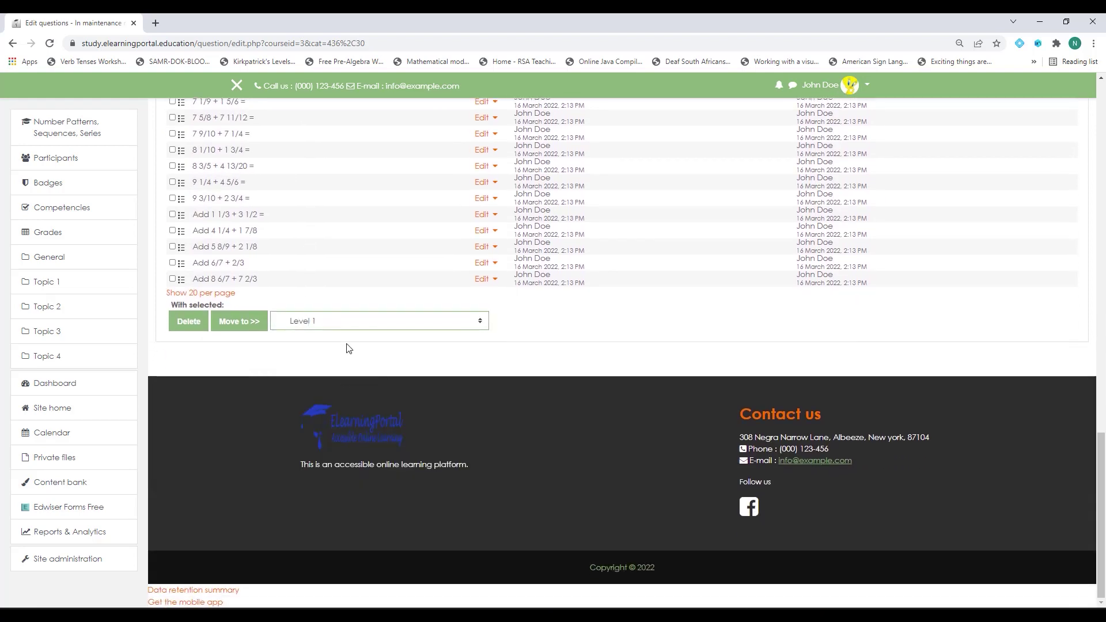
{"action": "left_click", "coordinate": [249, 328]}
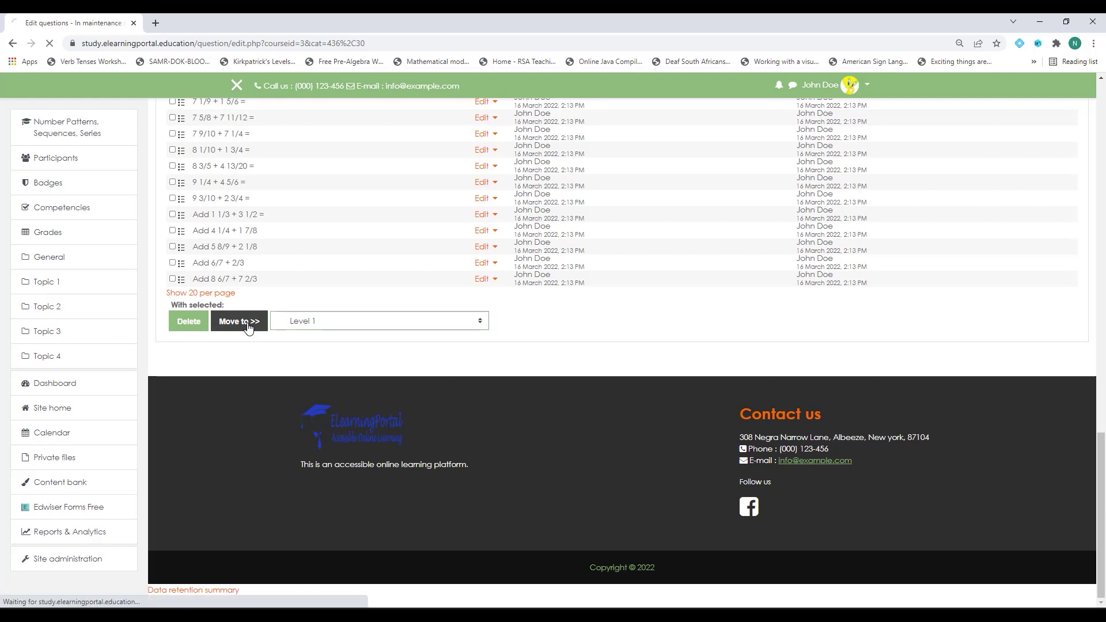
{"action": "scroll", "coordinate": [349, 375], "scroll_direction": "down", "scroll_amount": 3}
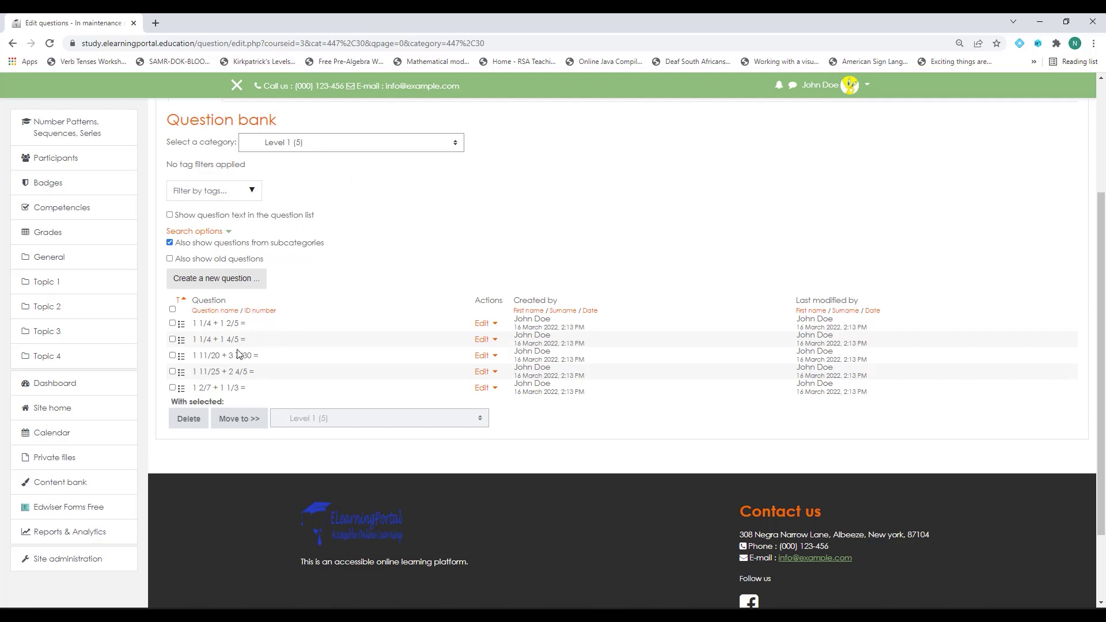
- Return to the Adding category and move its first five listed questions, from 1 1/4 + 1 2/5 to 1 2/7 + 1 1/3, into Level 2
{"action": "left_click", "coordinate": [451, 143]}
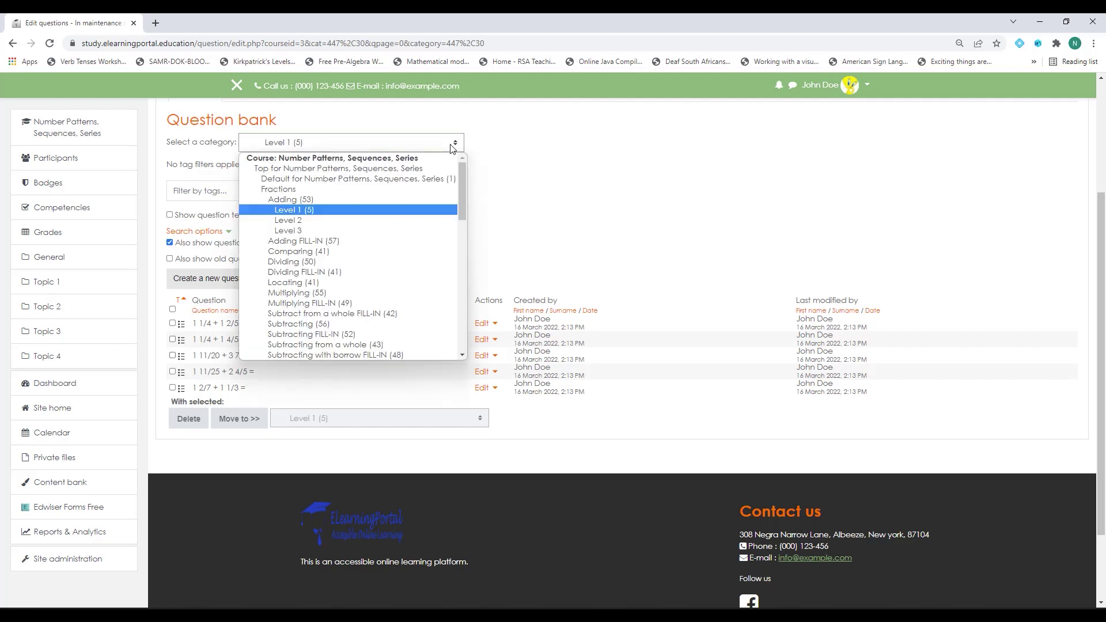
{"action": "left_click", "coordinate": [311, 200]}
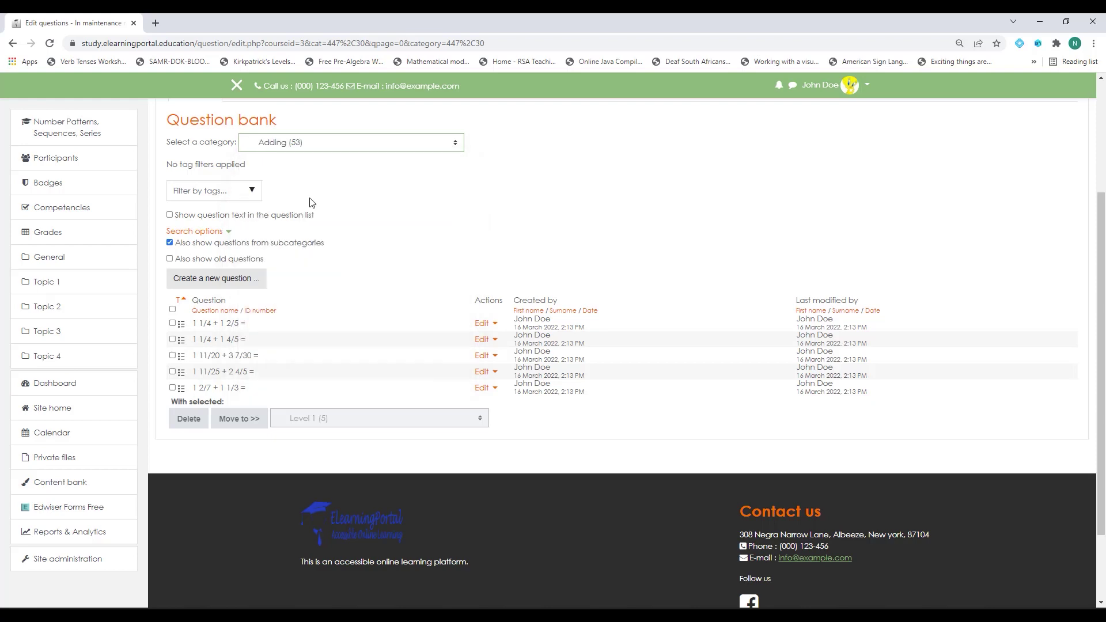
{"action": "scroll", "coordinate": [403, 336], "scroll_direction": "down", "scroll_amount": 5}
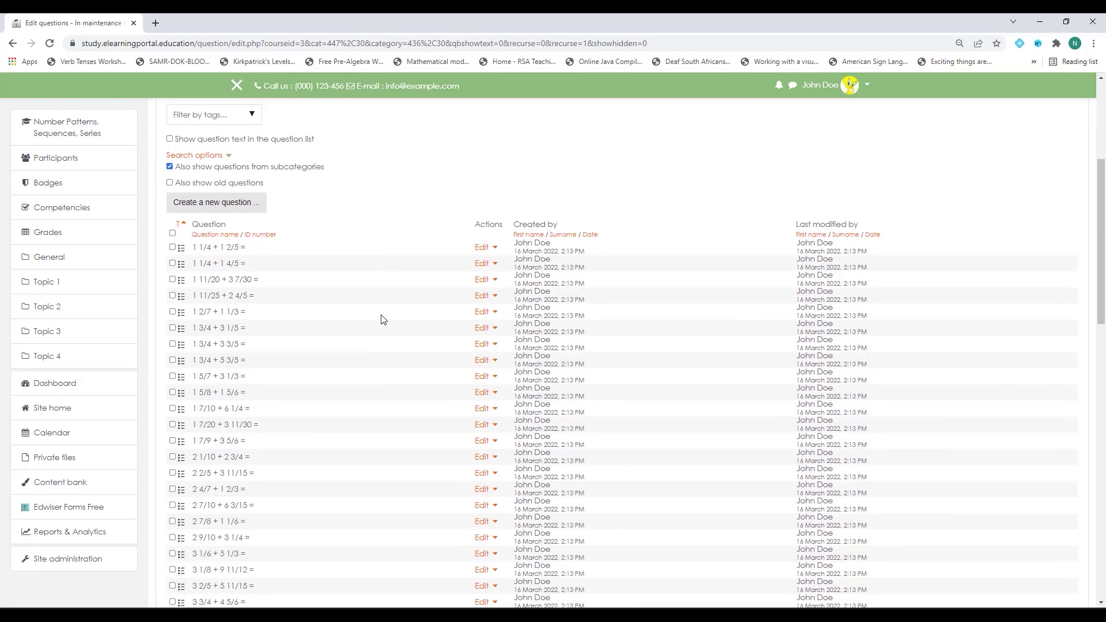
{"action": "left_click", "coordinate": [172, 208]}
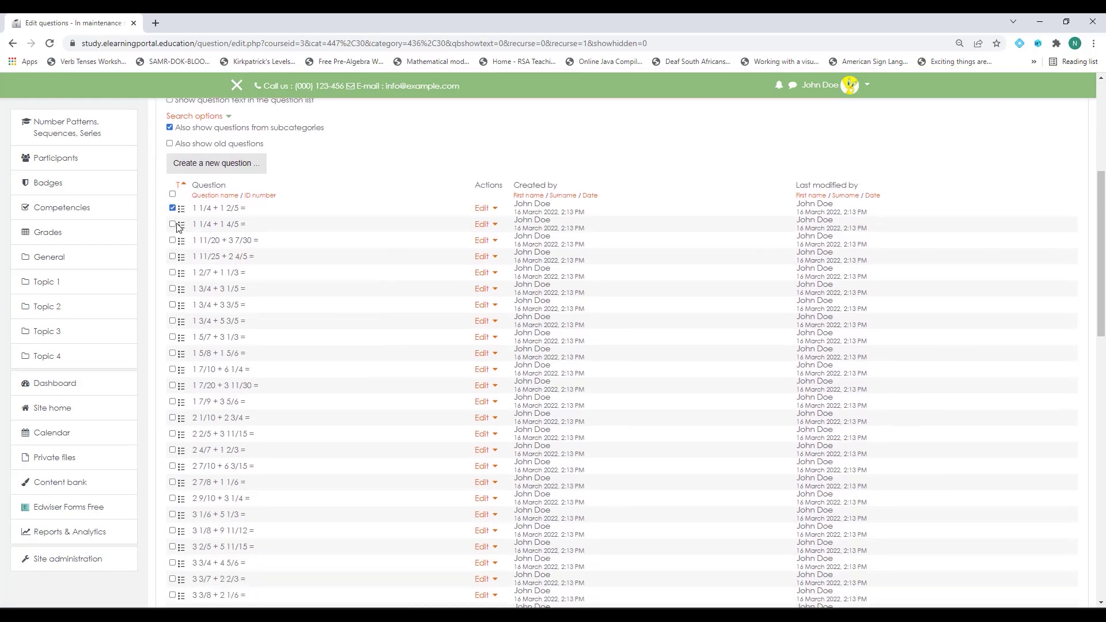
{"action": "left_click", "coordinate": [172, 240]}
{"action": "left_click", "coordinate": [172, 256]}
{"action": "scroll", "coordinate": [324, 386], "scroll_direction": "down", "scroll_amount": 12}
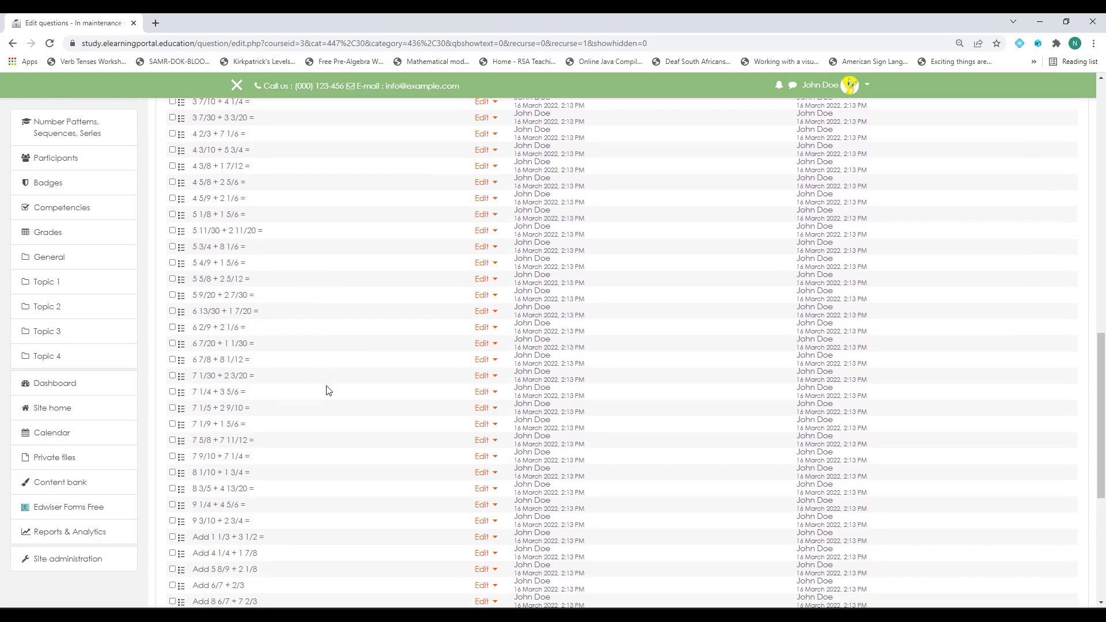
{"action": "left_click", "coordinate": [333, 424]}
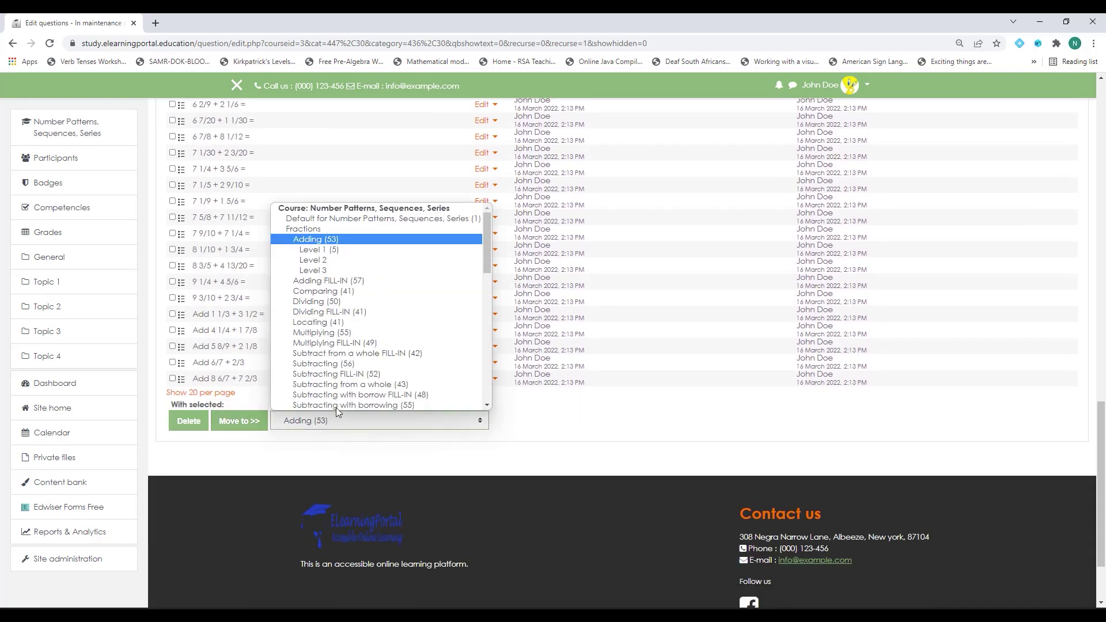
{"action": "left_click", "coordinate": [333, 261]}
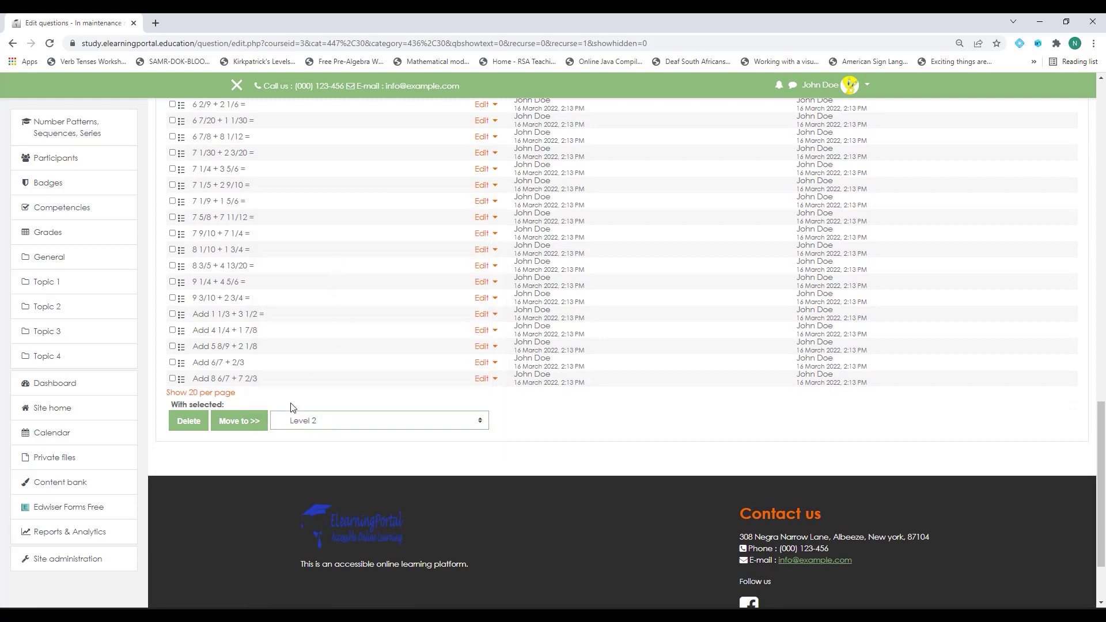
{"action": "left_click", "coordinate": [243, 420]}
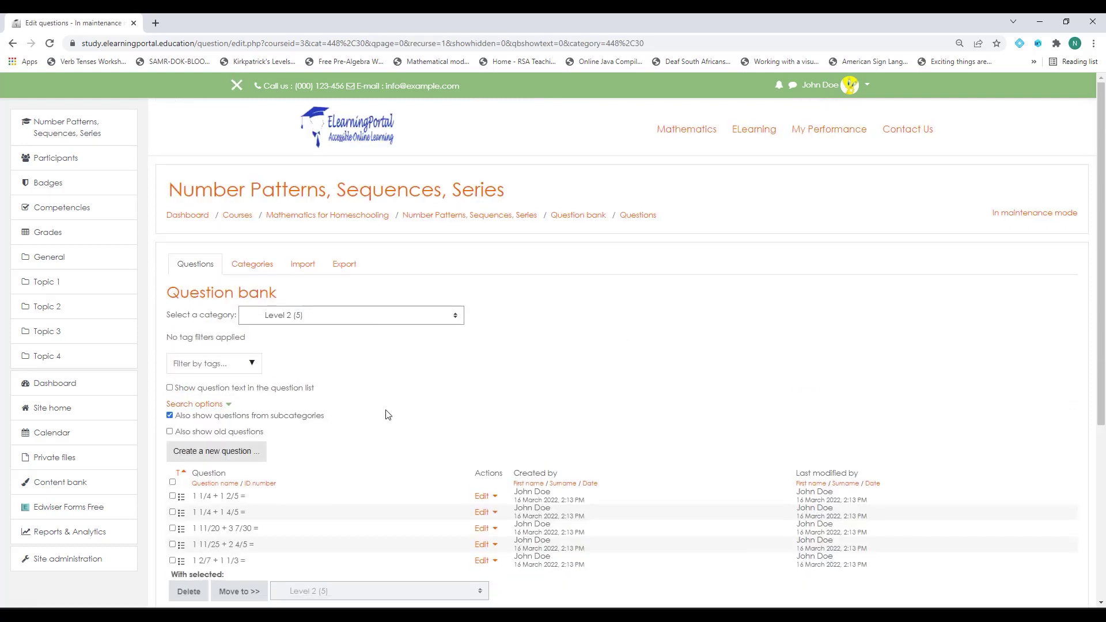
- Reopen the Adding category and move its first five listed questions, starting with 1 1/4 + 1 2/5, into Level 3
{"action": "left_click", "coordinate": [341, 321]}
{"action": "left_click", "coordinate": [313, 373]}
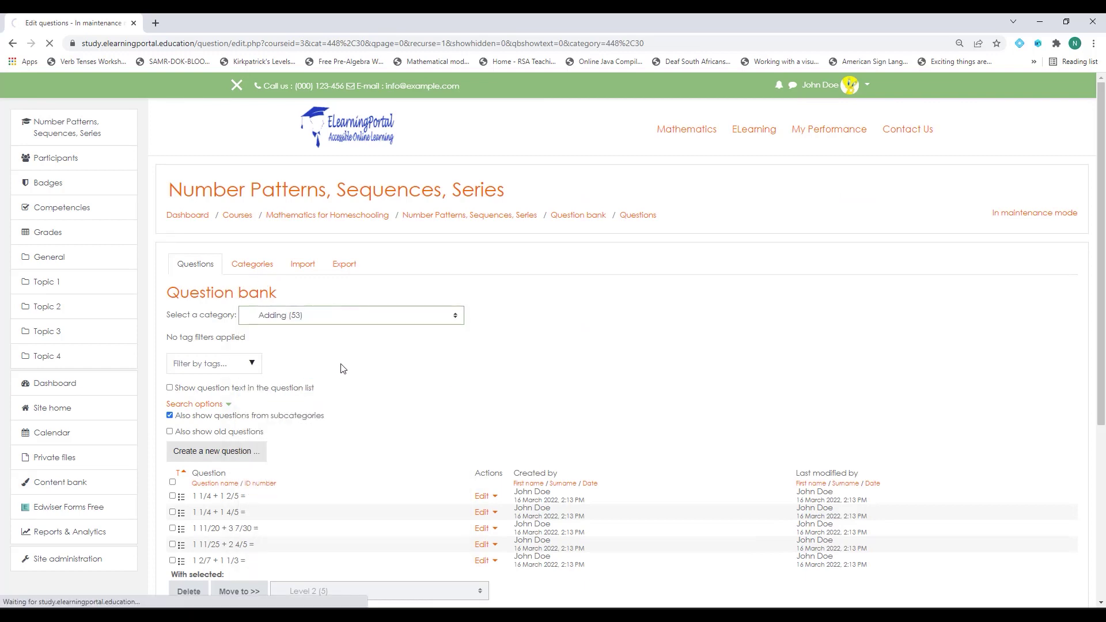
{"action": "scroll", "coordinate": [273, 363], "scroll_direction": "down", "scroll_amount": 3}
{"action": "left_click", "coordinate": [173, 323]}
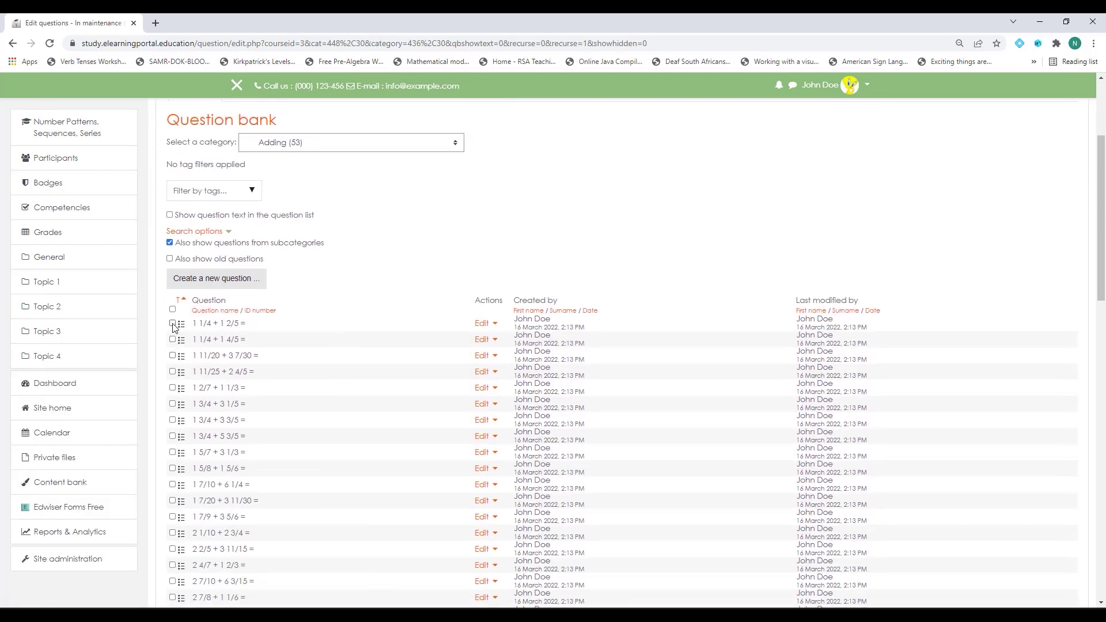
{"action": "left_click", "coordinate": [172, 339]}
{"action": "scroll", "coordinate": [299, 432], "scroll_direction": "down", "scroll_amount": 9}
{"action": "scroll", "coordinate": [299, 433], "scroll_direction": "down", "scroll_amount": 8}
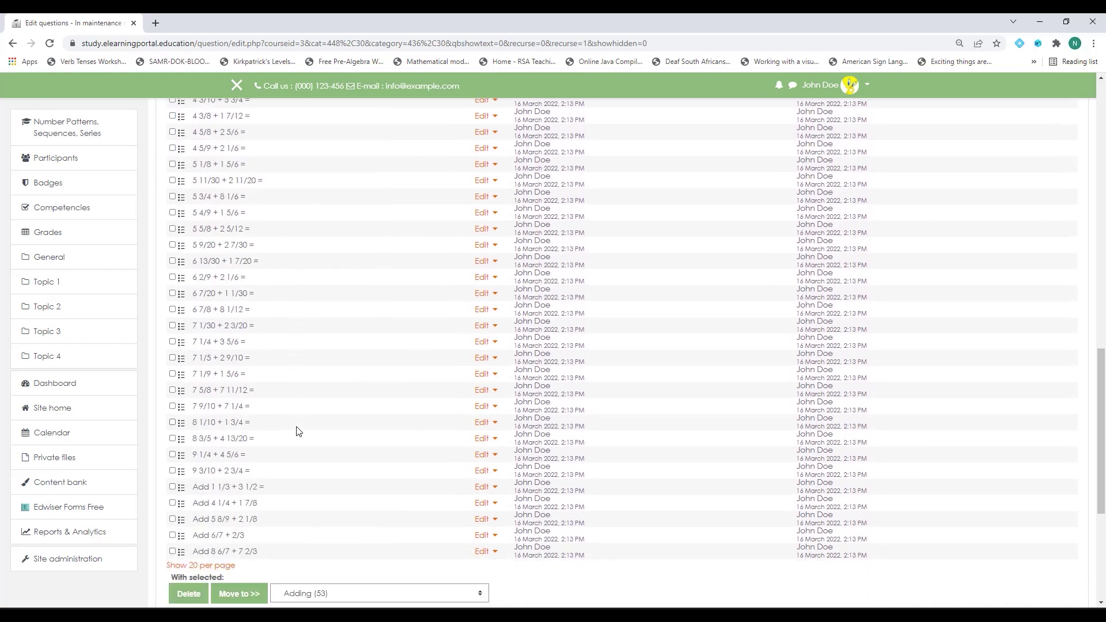
{"action": "left_click", "coordinate": [337, 321]}
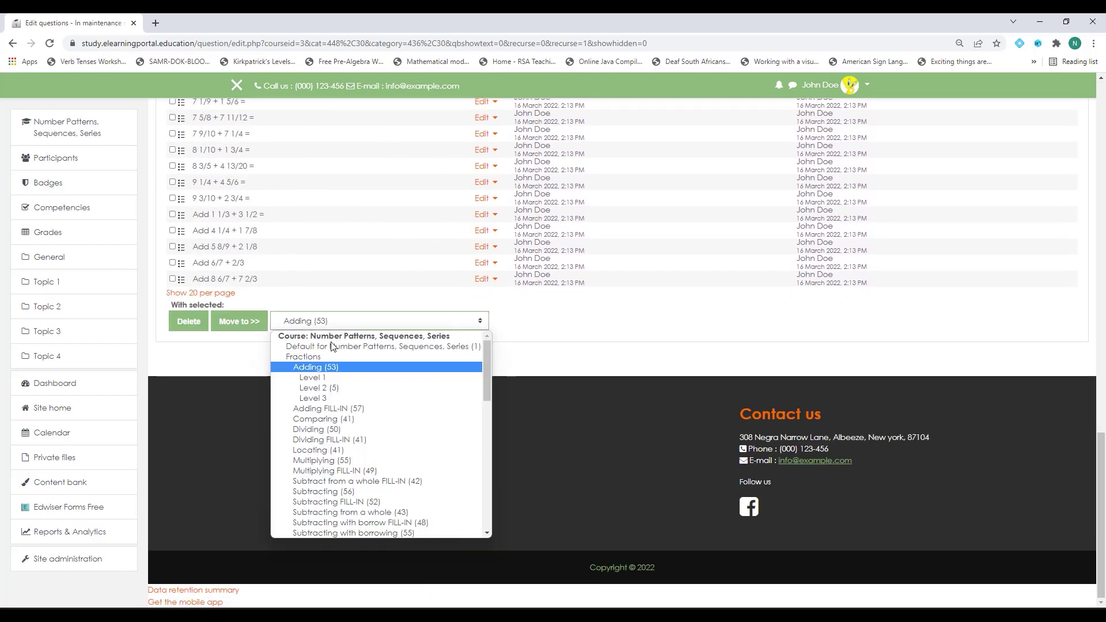
{"action": "left_click", "coordinate": [334, 394]}
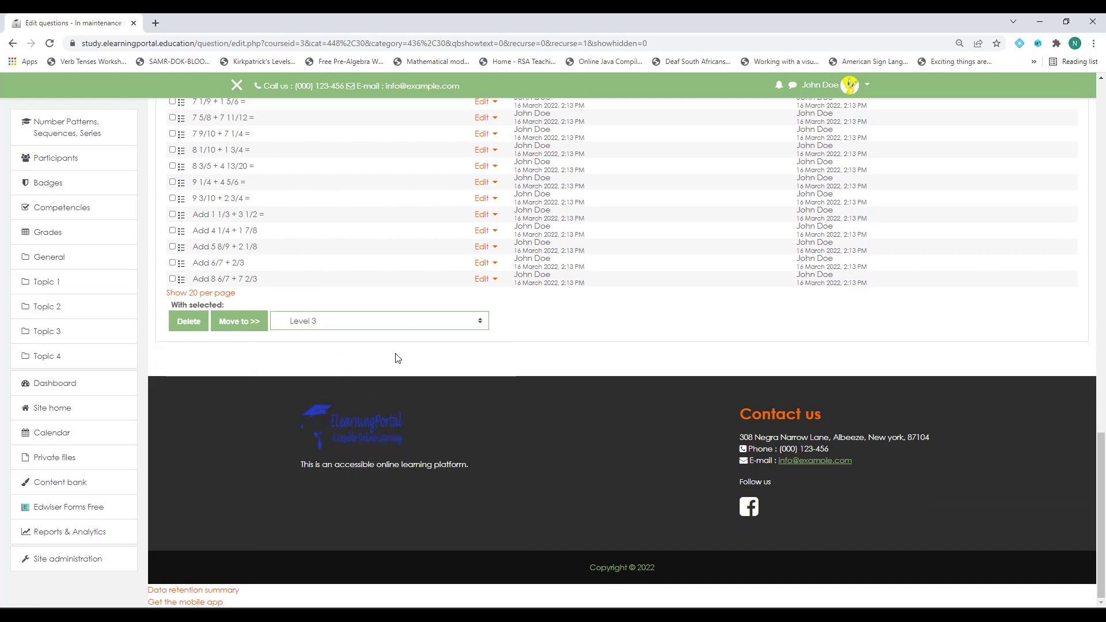
{"action": "left_click", "coordinate": [239, 321]}
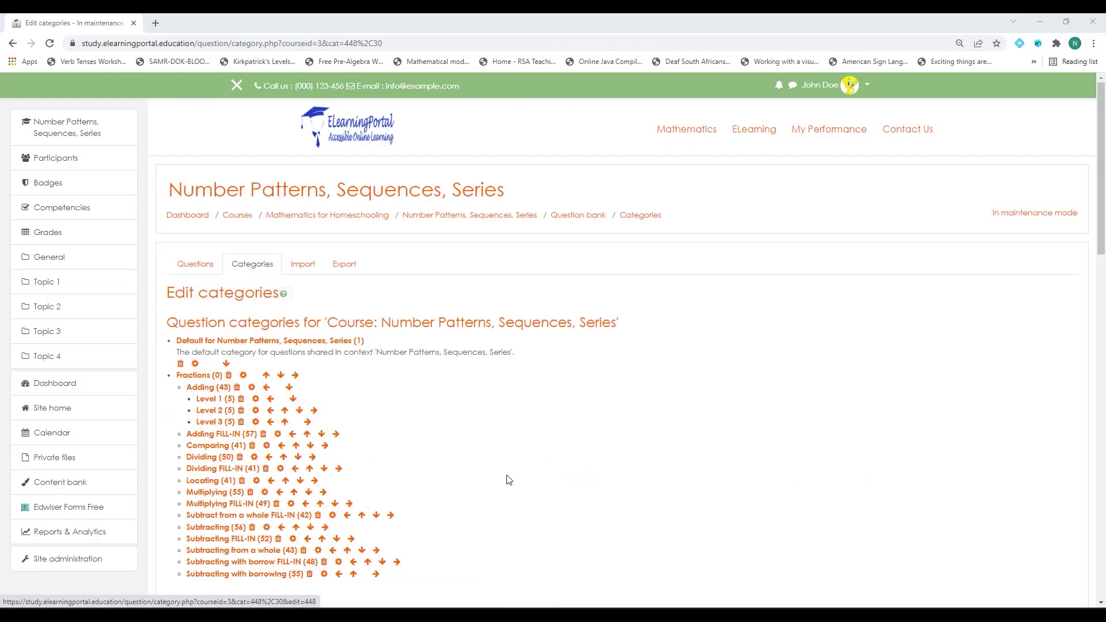
- Show the Level 1 questions and save the tag adpq_1 on the question 1 1/4 + 1 2/5
{"action": "left_click", "coordinate": [213, 404]}
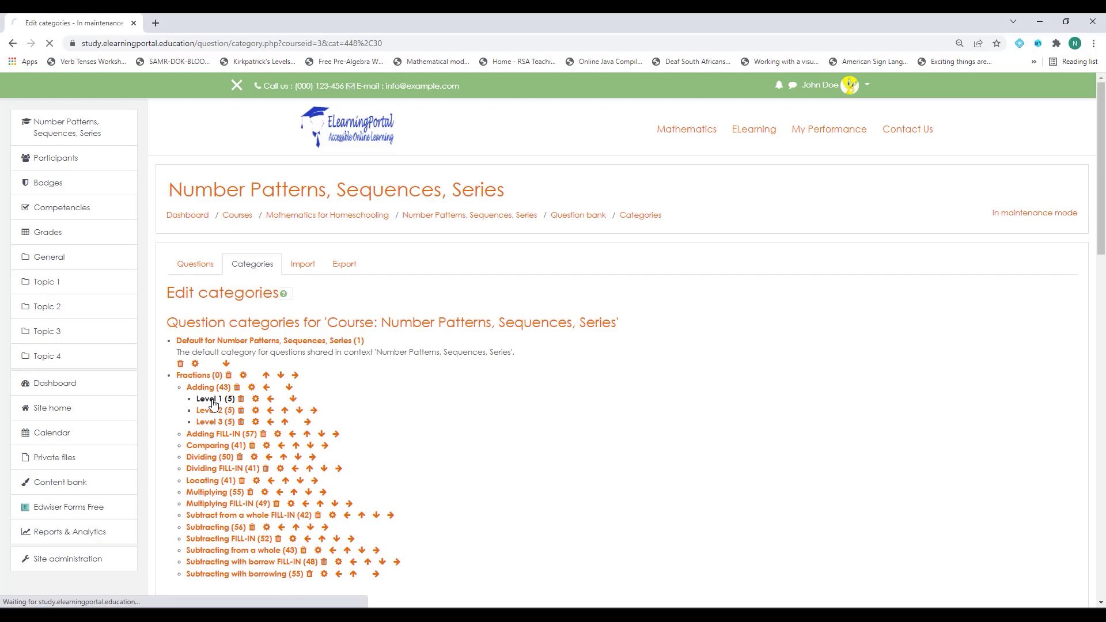
{"action": "scroll", "coordinate": [267, 405], "scroll_direction": "down", "scroll_amount": 3}
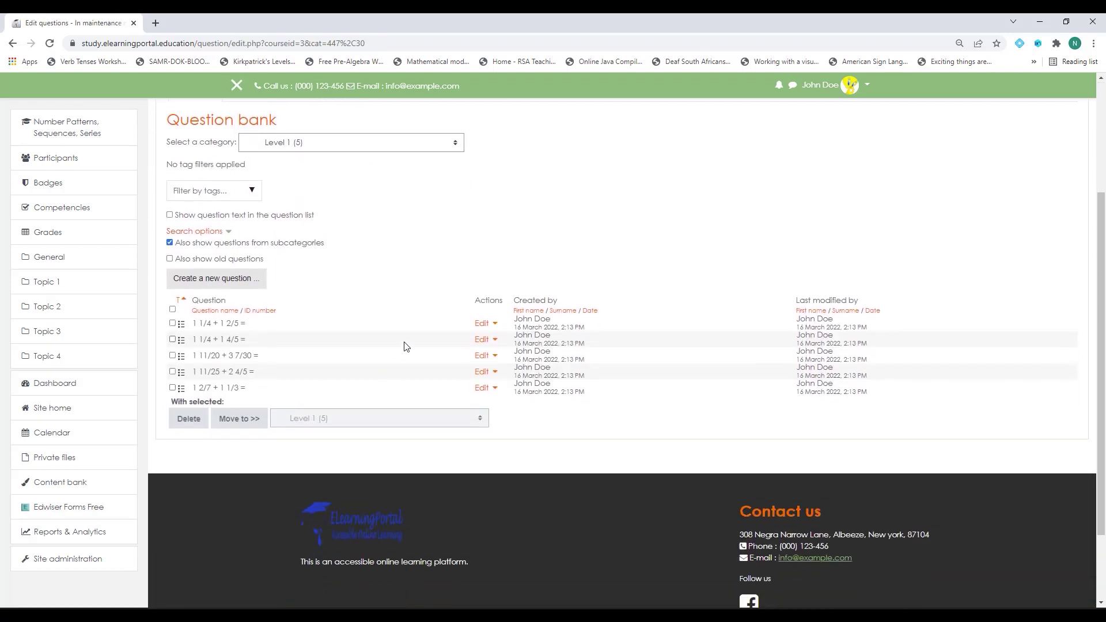
{"action": "left_click", "coordinate": [496, 326]}
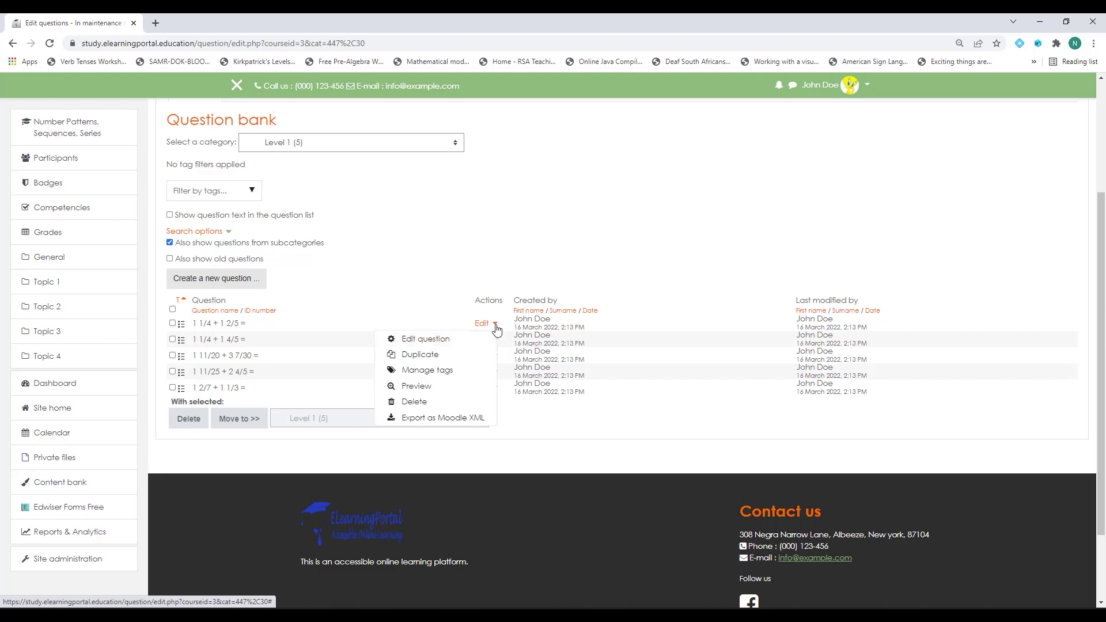
{"action": "left_click", "coordinate": [438, 374]}
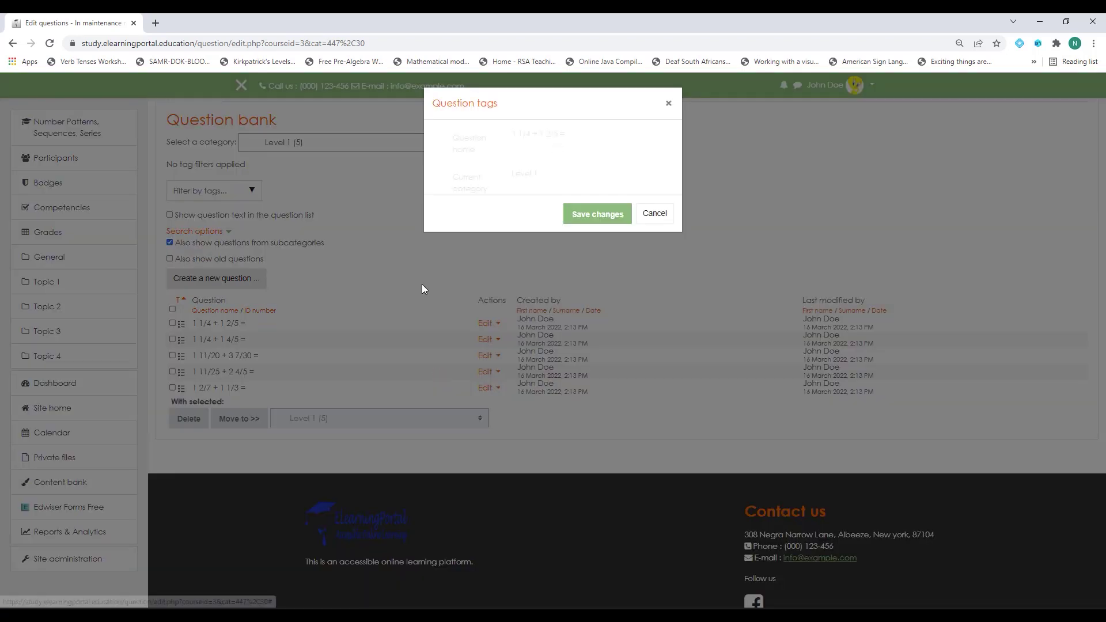
{"action": "left_click", "coordinate": [551, 277]}
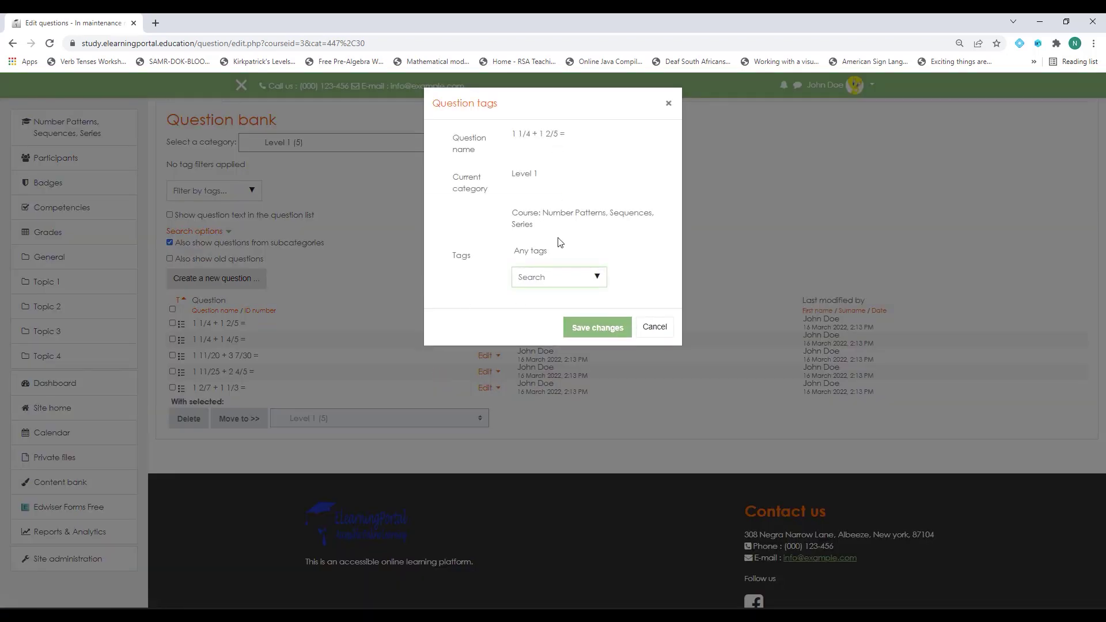
{"action": "type", "text": "adpq"}
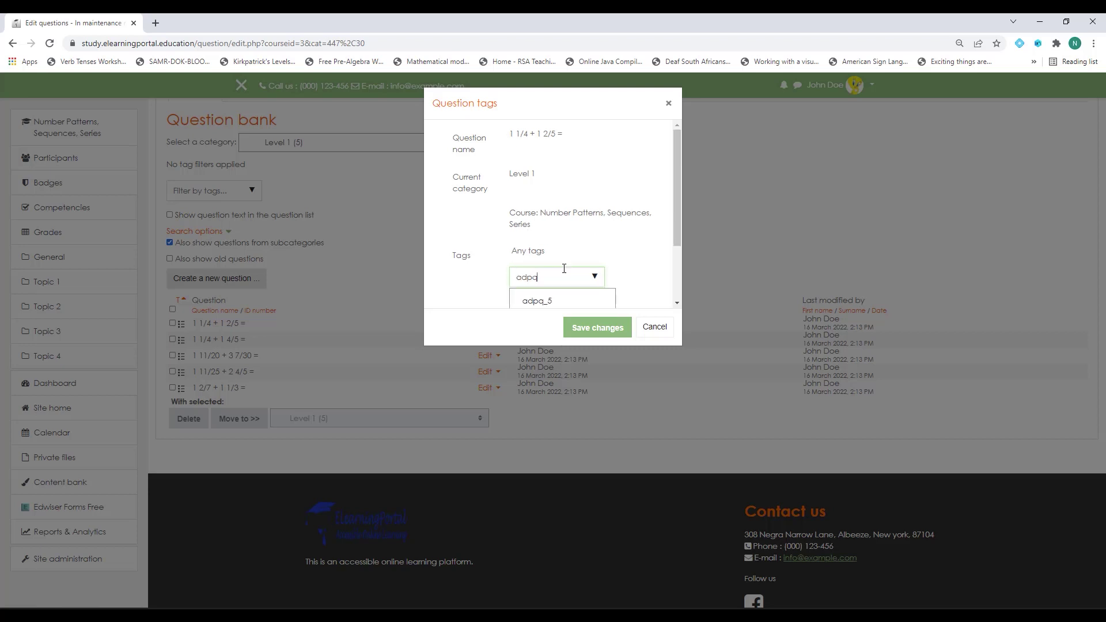
{"action": "type", "text": "_1"}
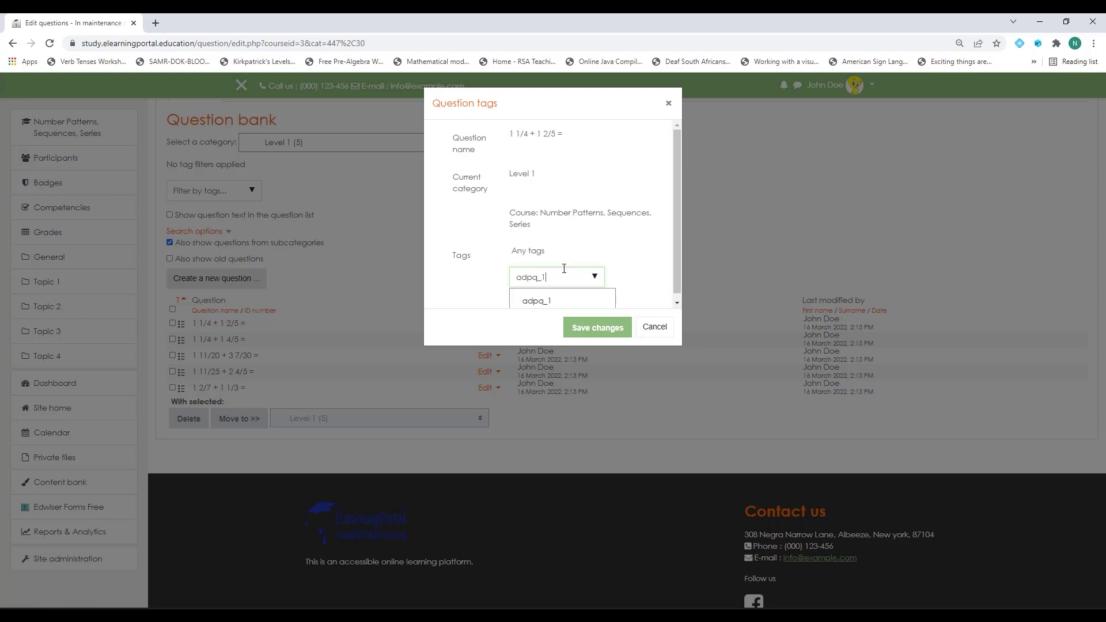
{"action": "left_click", "coordinate": [553, 302]}
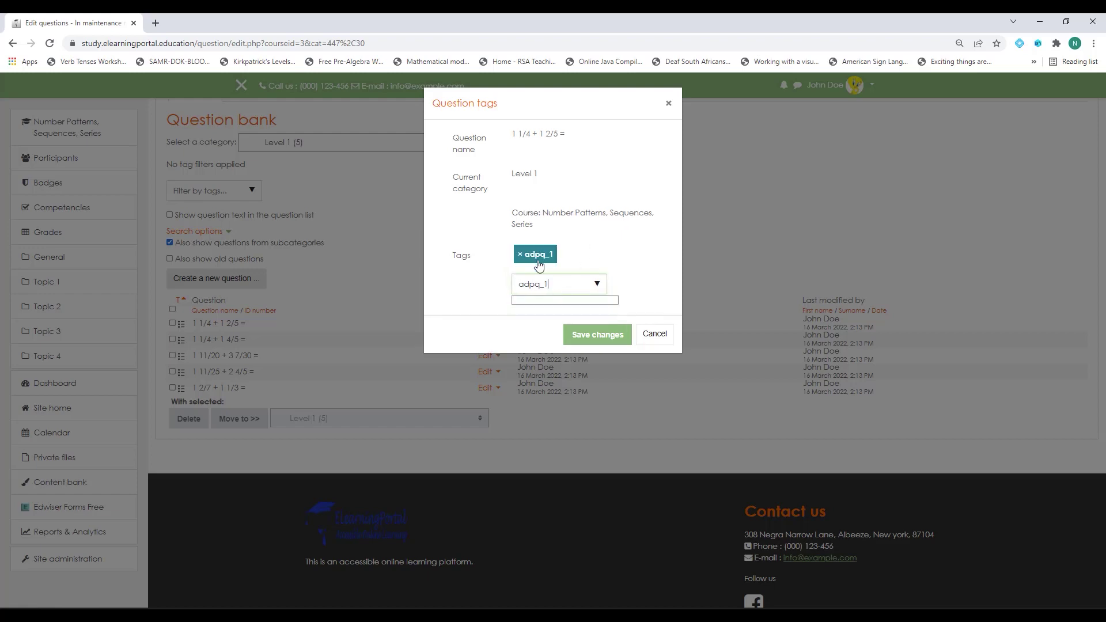
{"action": "left_click", "coordinate": [610, 342]}
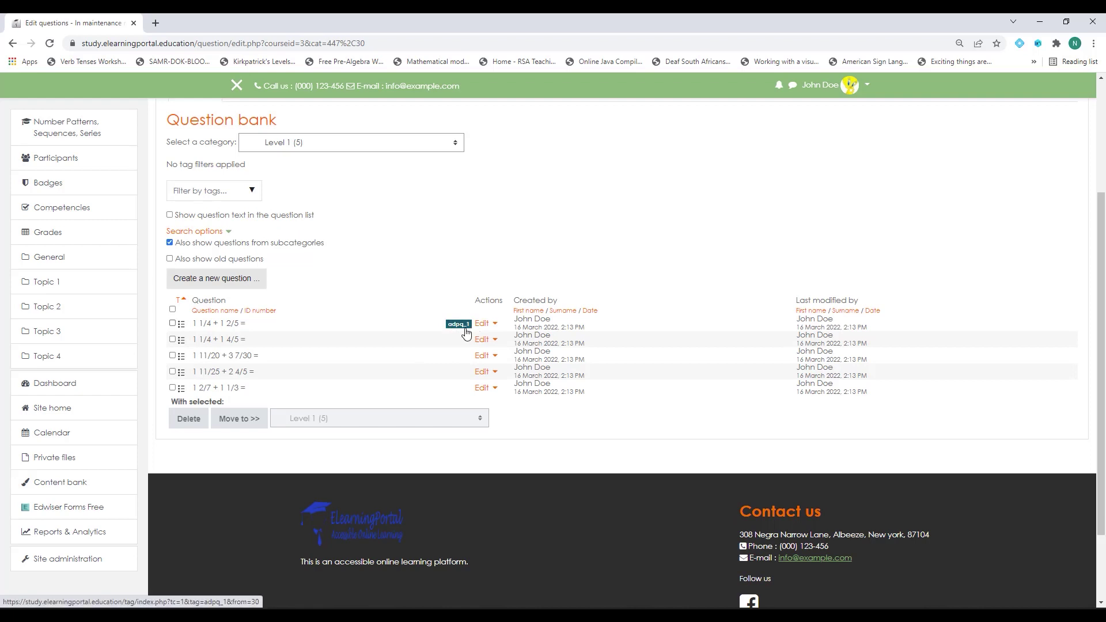
- Add the tag adpq_1 to the Level 1 question 1 1/4 + 1 4/5 and save it
{"action": "left_click", "coordinate": [494, 345]}
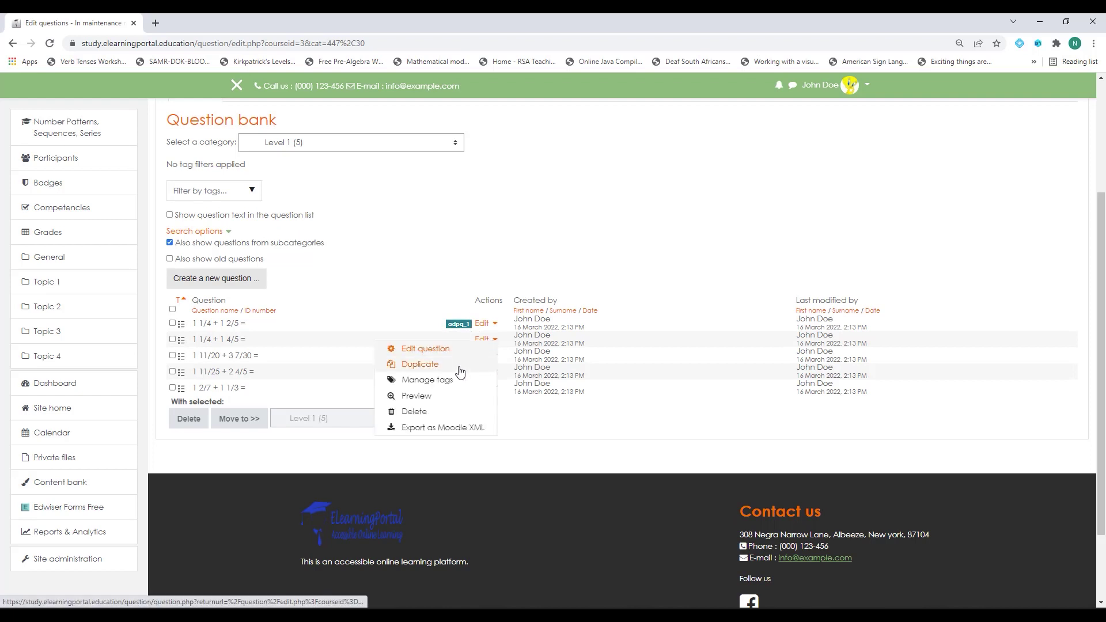
{"action": "left_click", "coordinate": [426, 380]}
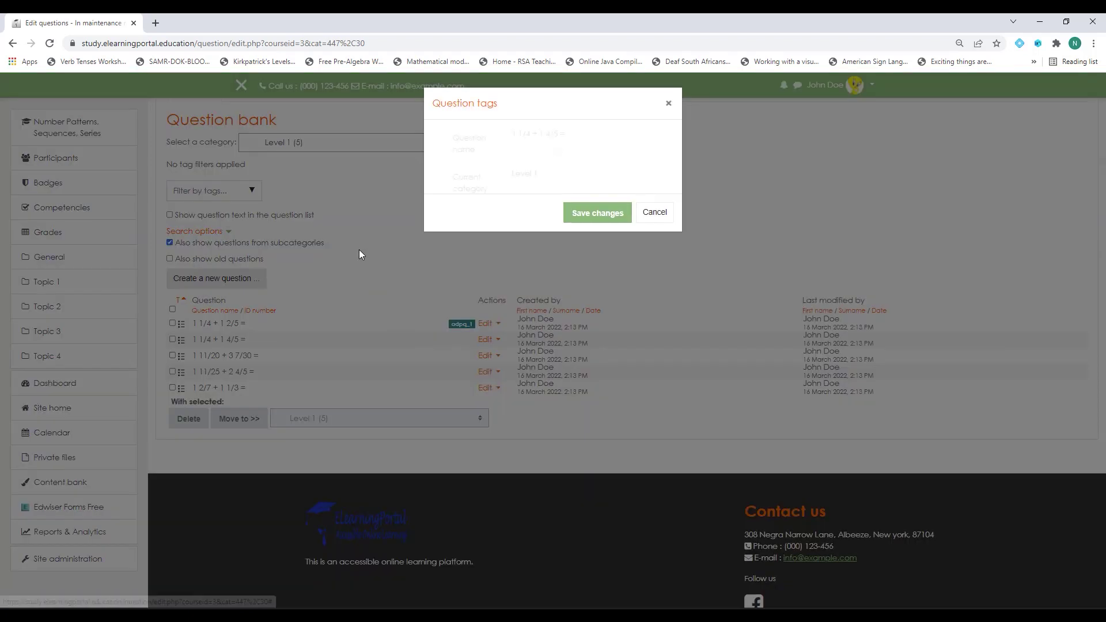
{"action": "type", "text": "ad"}
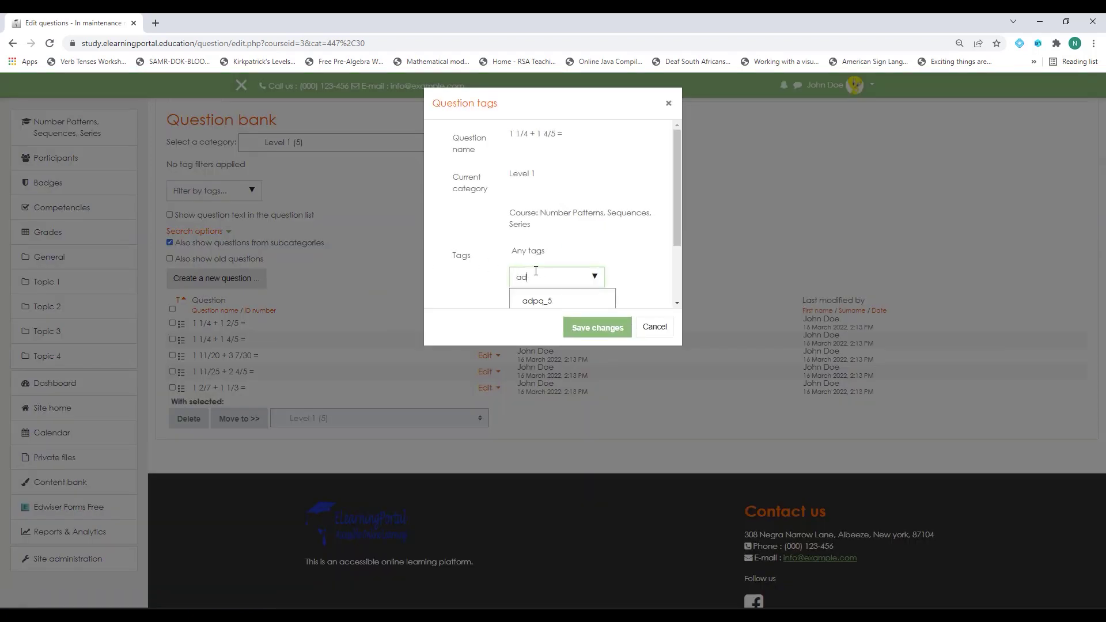
{"action": "type", "text": "pq_1"}
{"action": "left_click", "coordinate": [536, 301]}
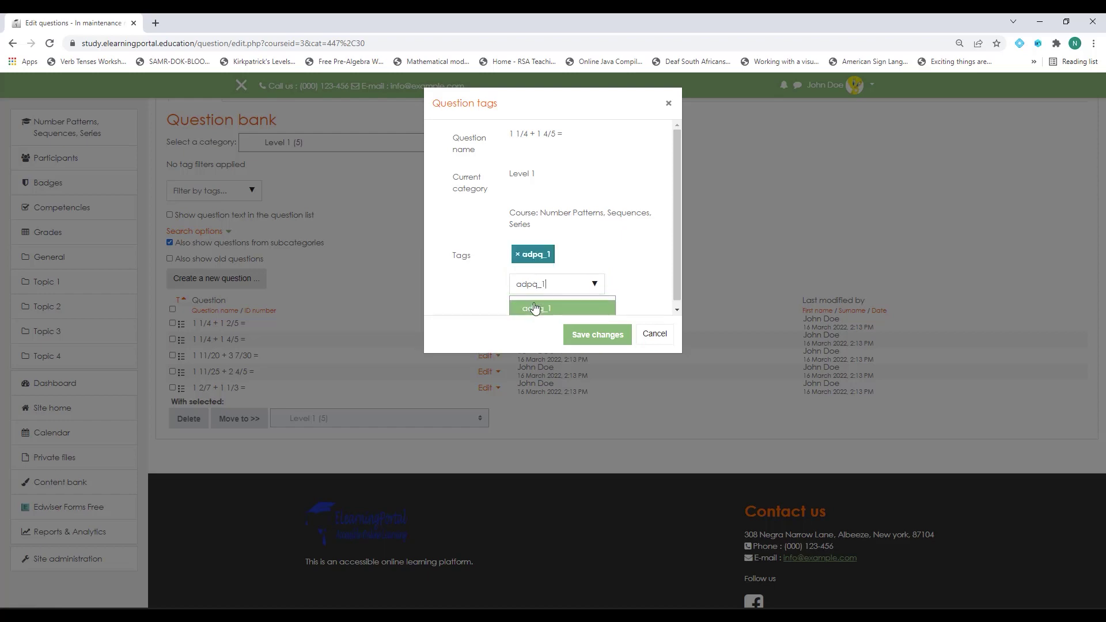
{"action": "left_click", "coordinate": [599, 336]}
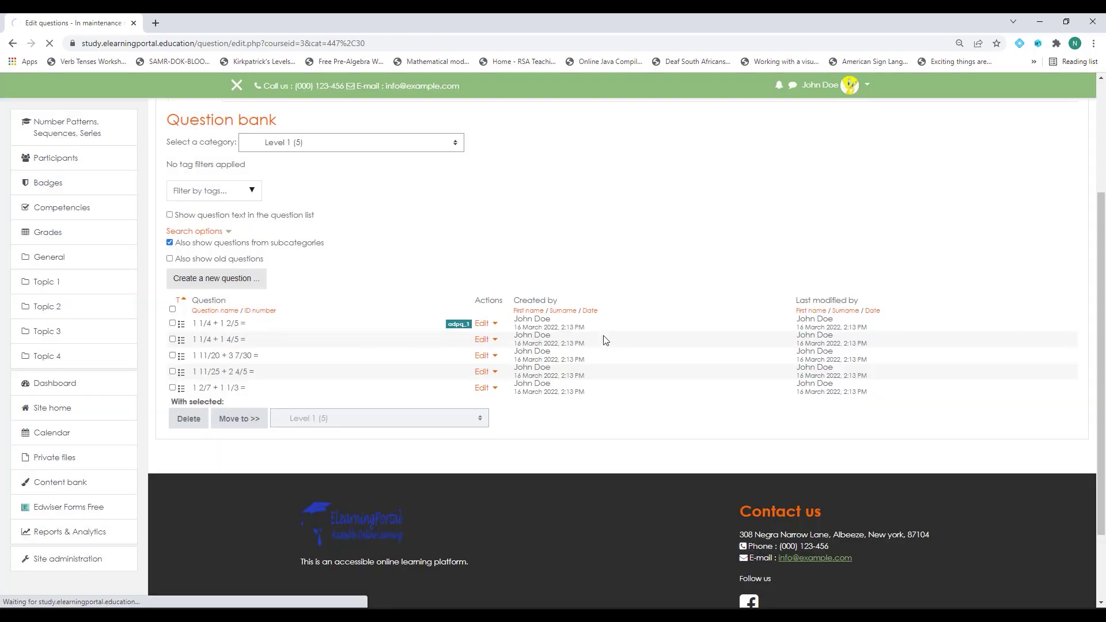
- Add the tag adpq_1 to the Level 1 question 1 11/20 + 3 7/30 and save it
{"action": "left_click", "coordinate": [490, 358]}
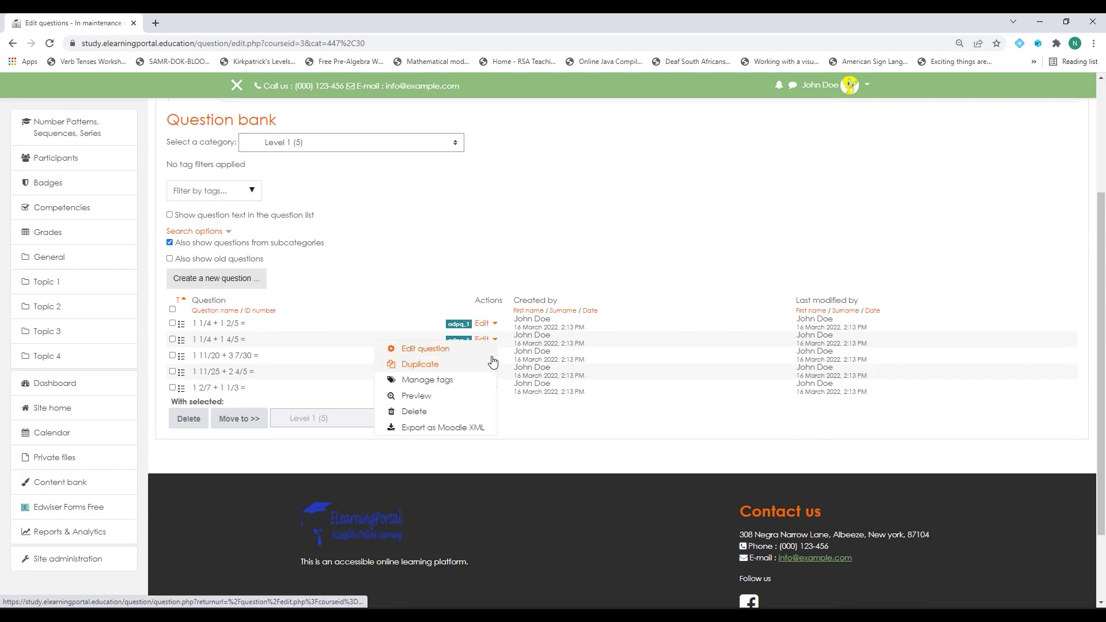
{"action": "left_click", "coordinate": [437, 383]}
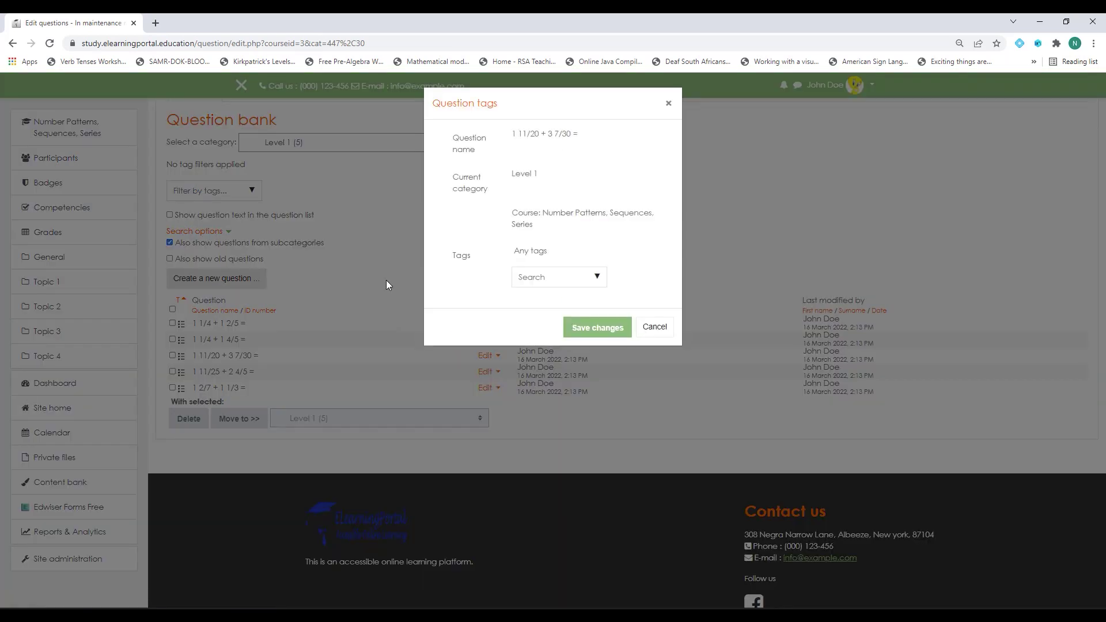
{"action": "left_click", "coordinate": [534, 277]}
{"action": "type", "text": "ad"}
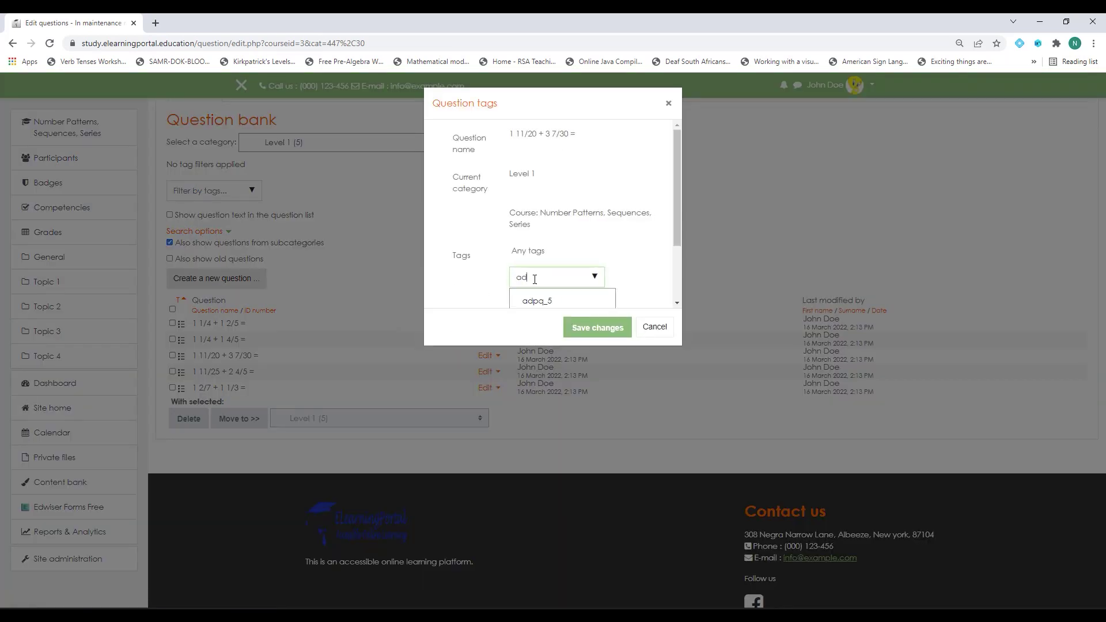
{"action": "type", "text": "pq_1"}
{"action": "left_click", "coordinate": [538, 300]}
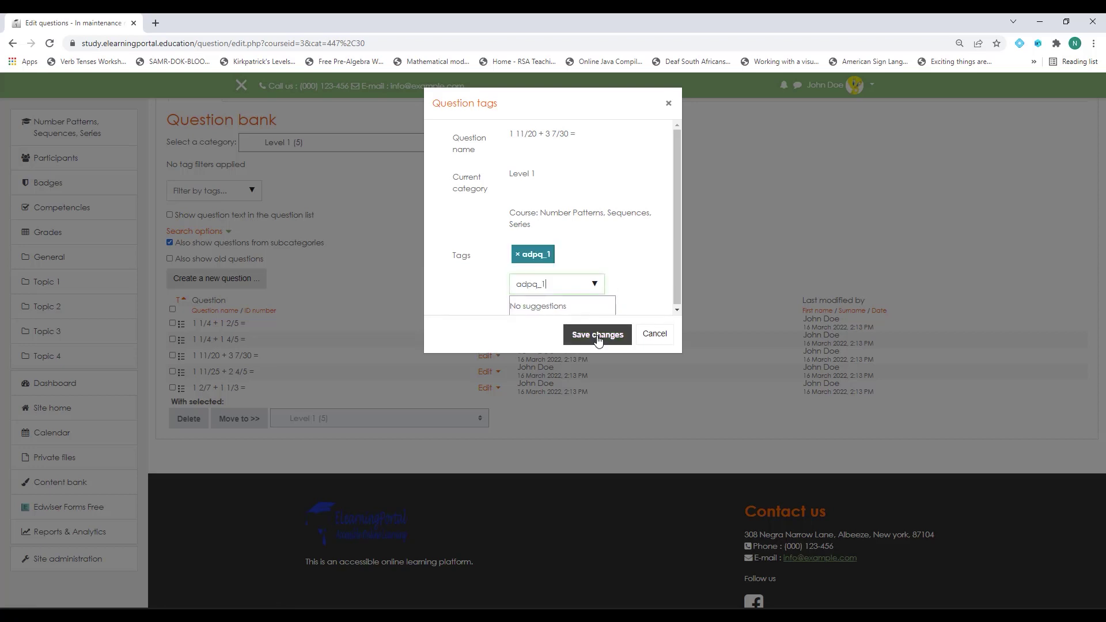
{"action": "left_click", "coordinate": [597, 327]}
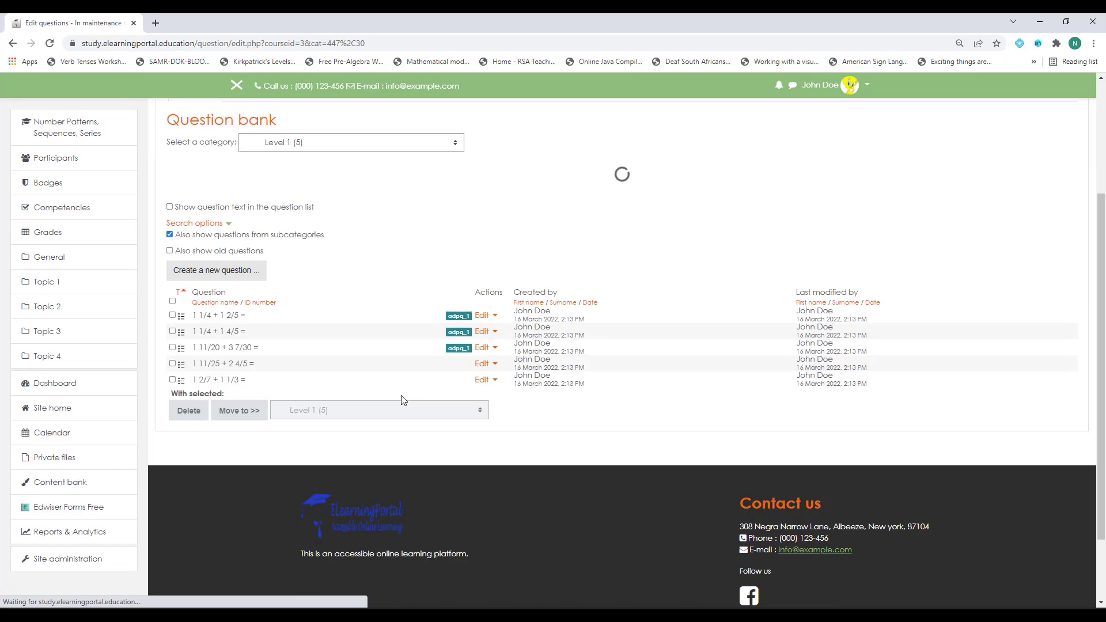
- Add the tag adpq_1 to the Level 1 question 1 11/25 + 2 4/5 and save it
{"action": "left_click", "coordinate": [492, 372]}
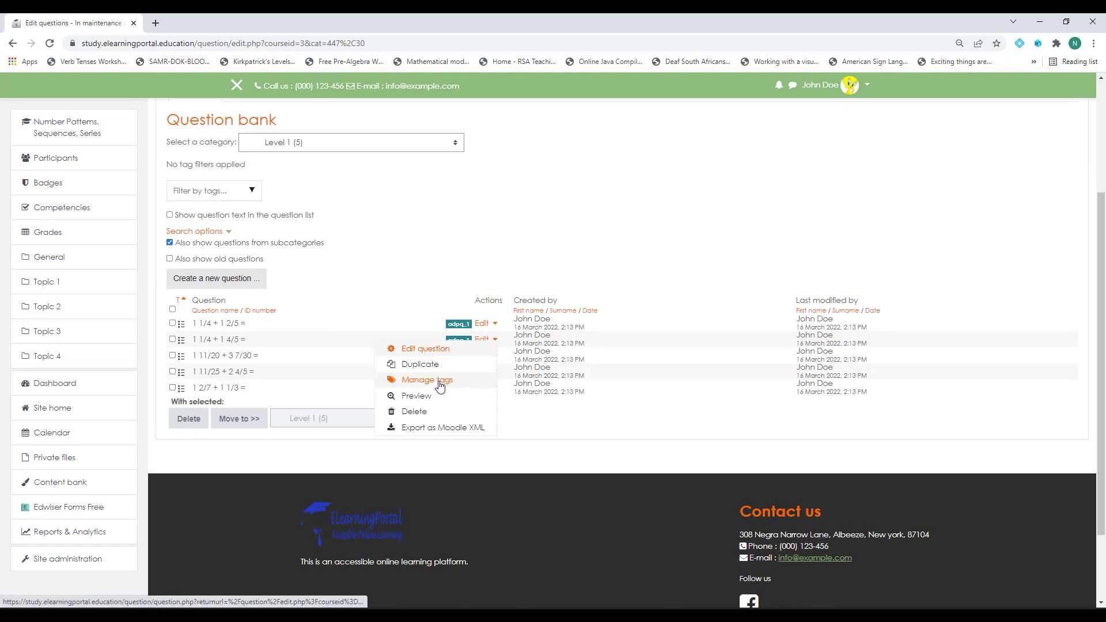
{"action": "left_click", "coordinate": [447, 382]}
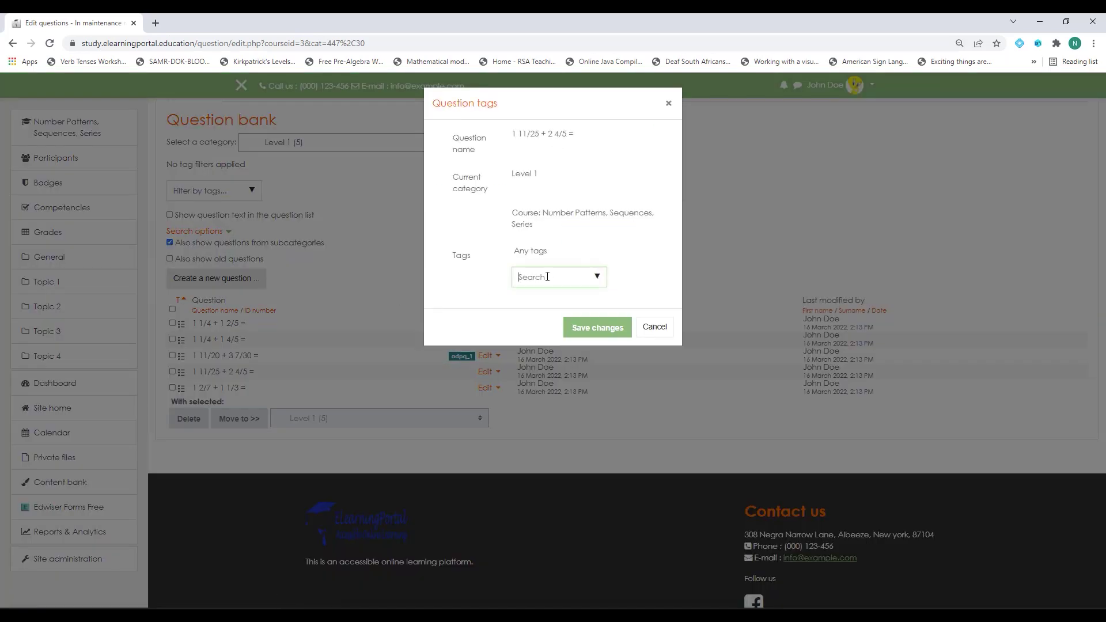
{"action": "type", "text": "adpq"}
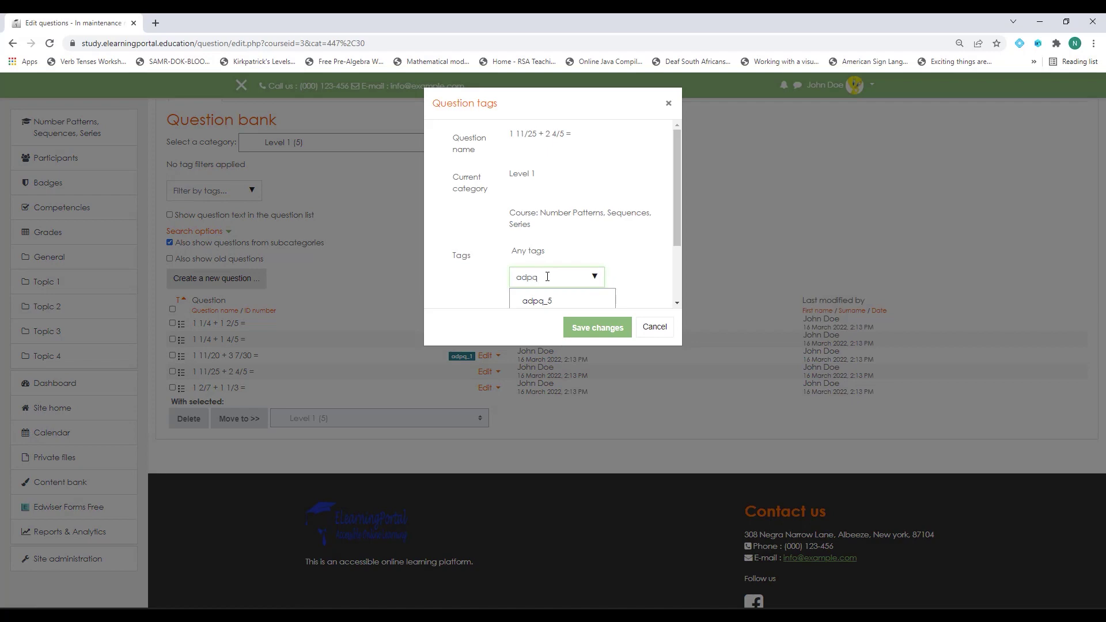
{"action": "type", "text": "_1"}
{"action": "left_click", "coordinate": [541, 301]}
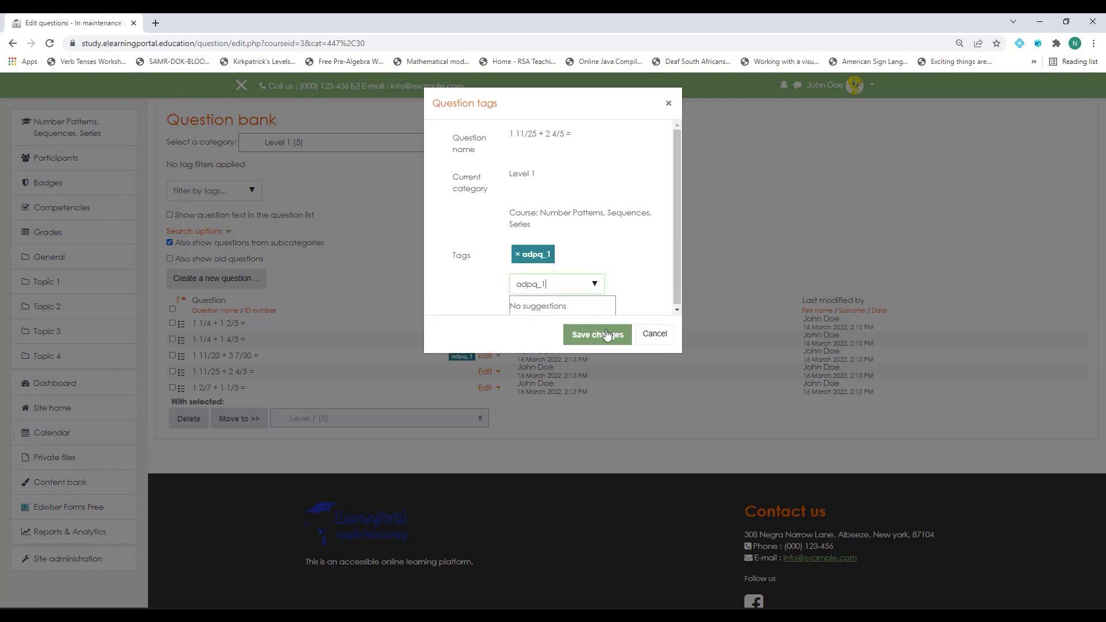
{"action": "left_click", "coordinate": [583, 330]}
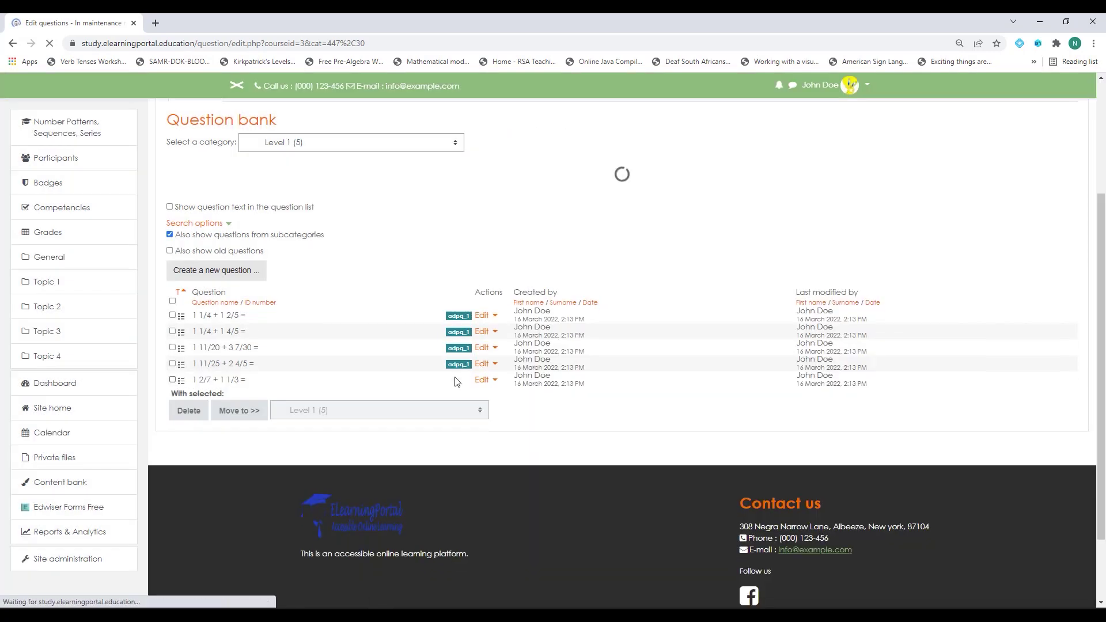
- Add the tag adpq_1 to the Level 1 question 1 2/7 + 1 1/3 and save it
{"action": "left_click", "coordinate": [491, 389]}
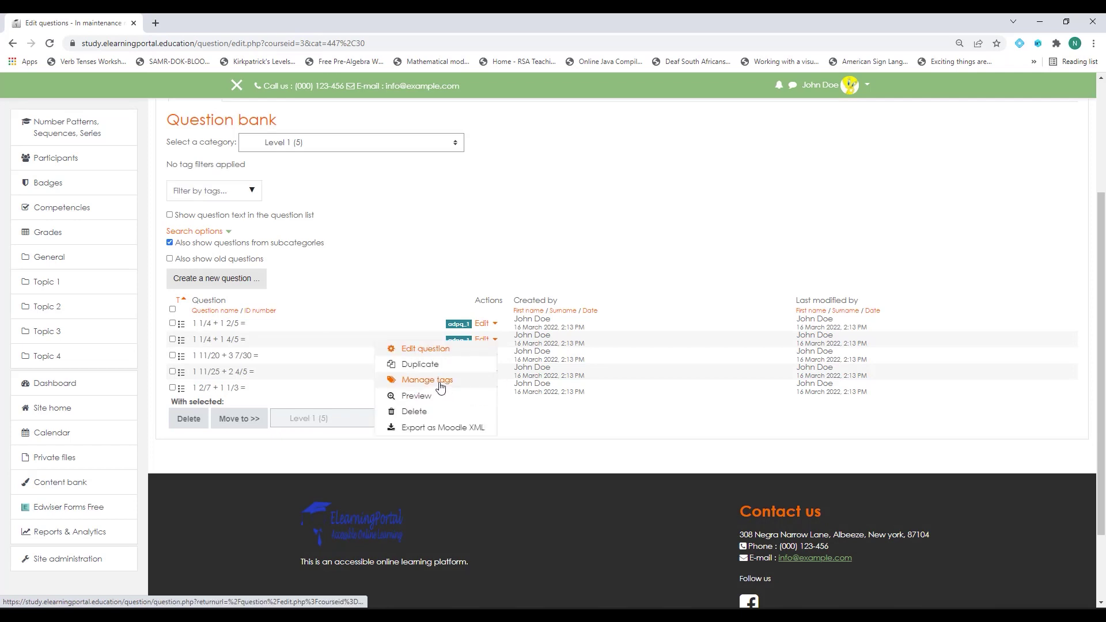
{"action": "left_click", "coordinate": [414, 380]}
{"action": "left_click", "coordinate": [555, 280]}
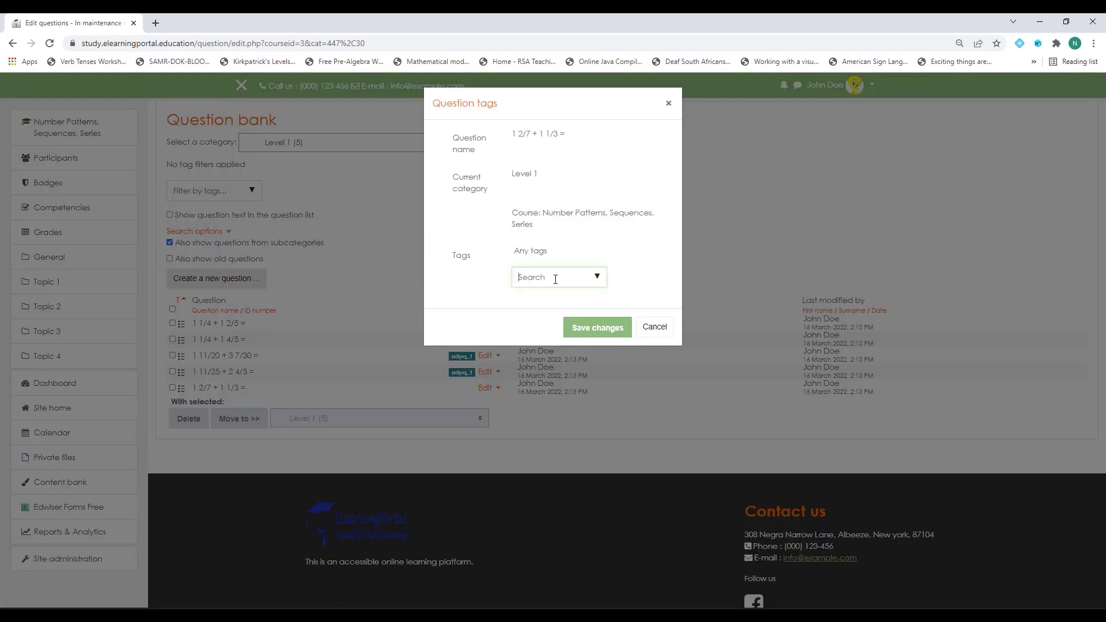
{"action": "type", "text": "adpq"}
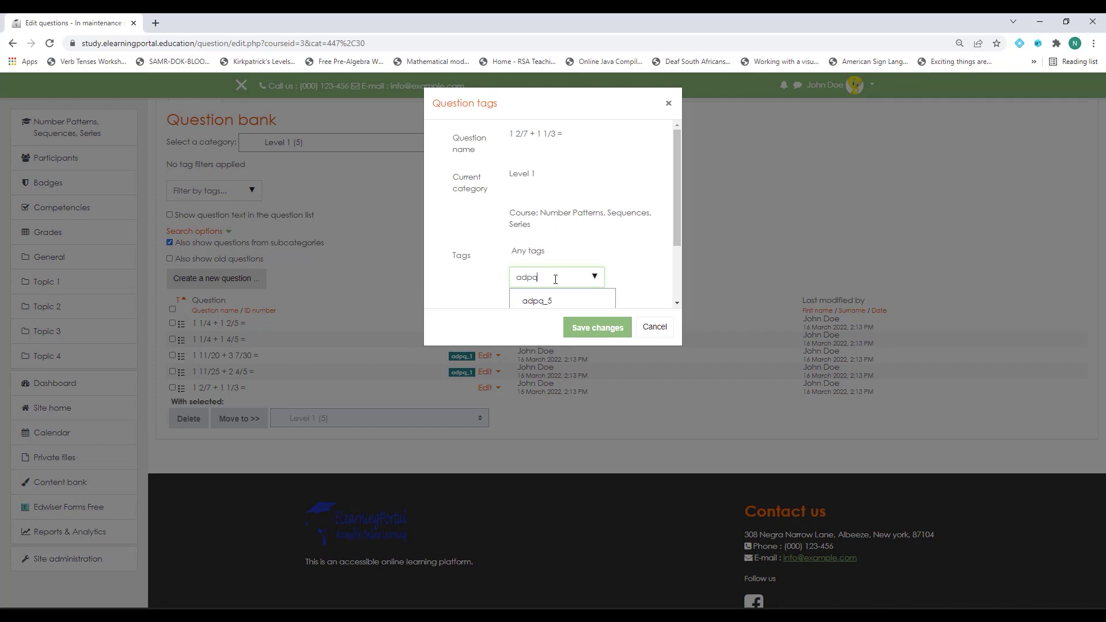
{"action": "type", "text": "_1"}
{"action": "left_click", "coordinate": [556, 300]}
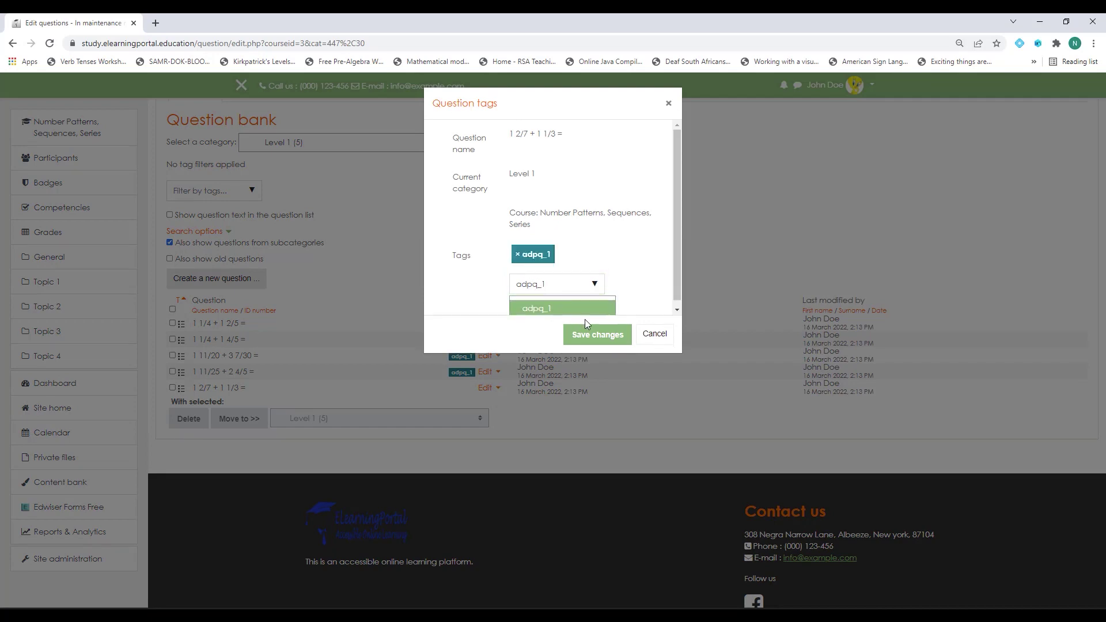
{"action": "left_click", "coordinate": [597, 341]}
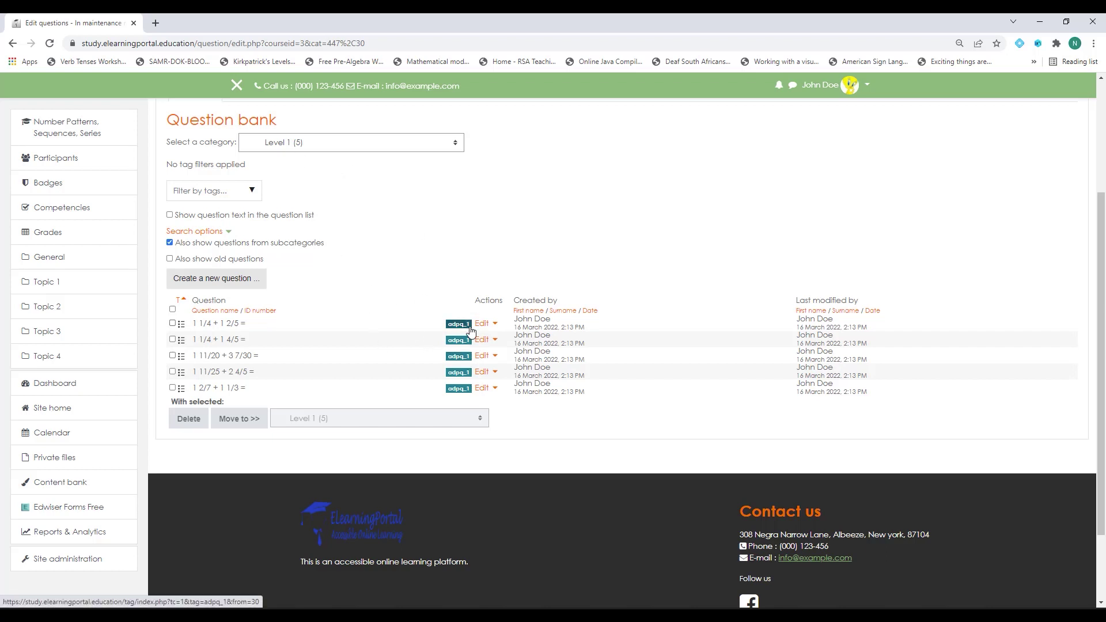
- Show the Level 2 questions and save the tag adpq_2 on the question 2 2/5 + 3 11/15
{"action": "left_click", "coordinate": [365, 145]}
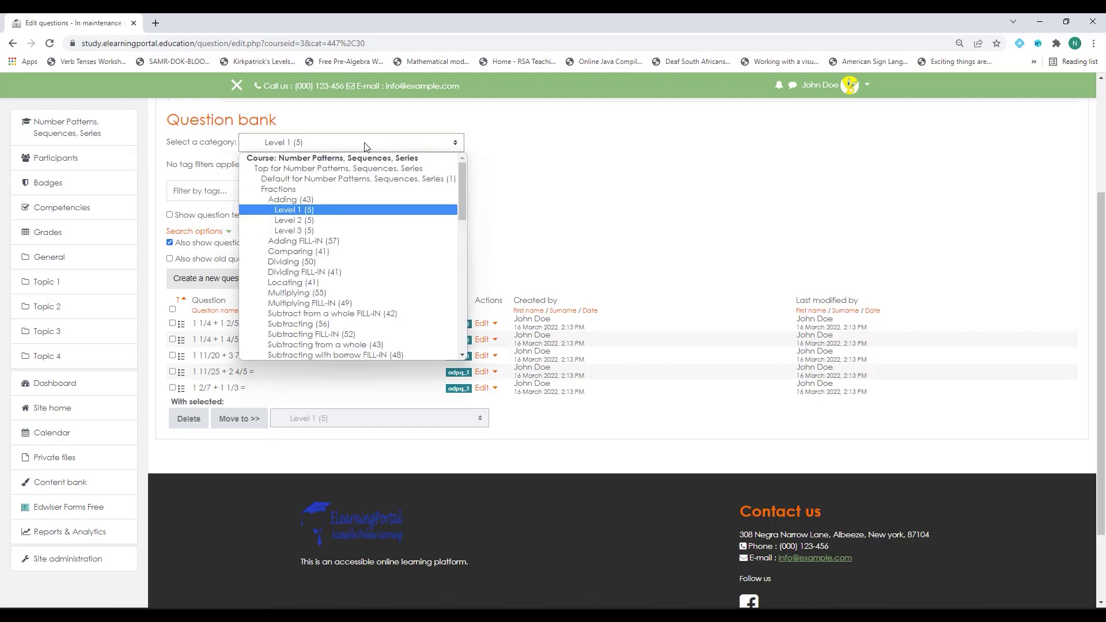
{"action": "left_click", "coordinate": [312, 220]}
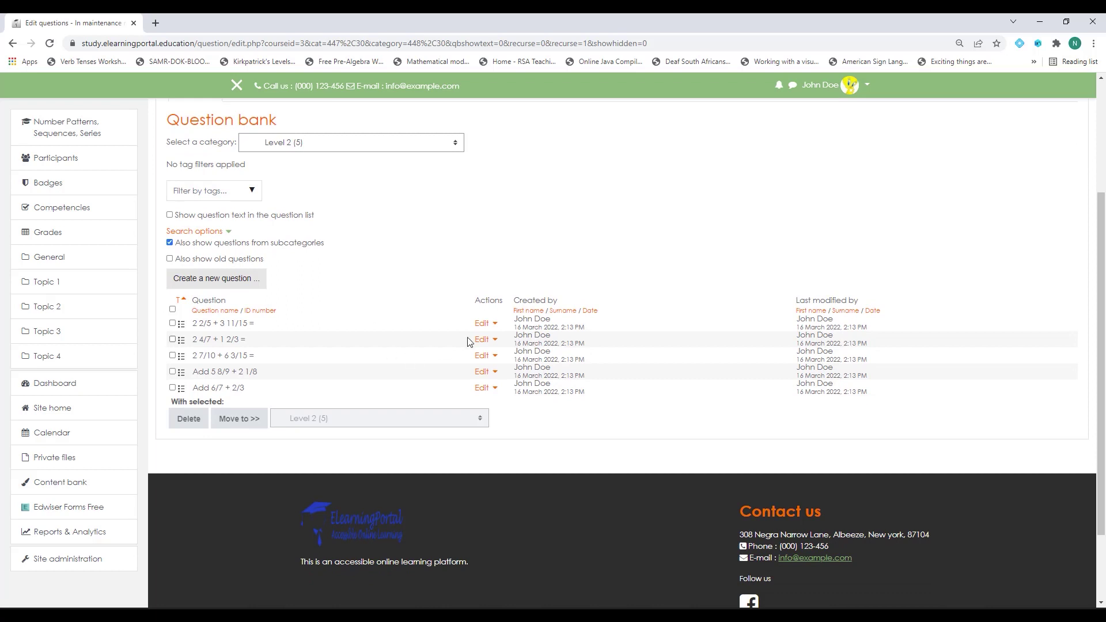
{"action": "left_click", "coordinate": [483, 324]}
{"action": "scroll", "coordinate": [406, 300], "scroll_direction": "down", "scroll_amount": 1}
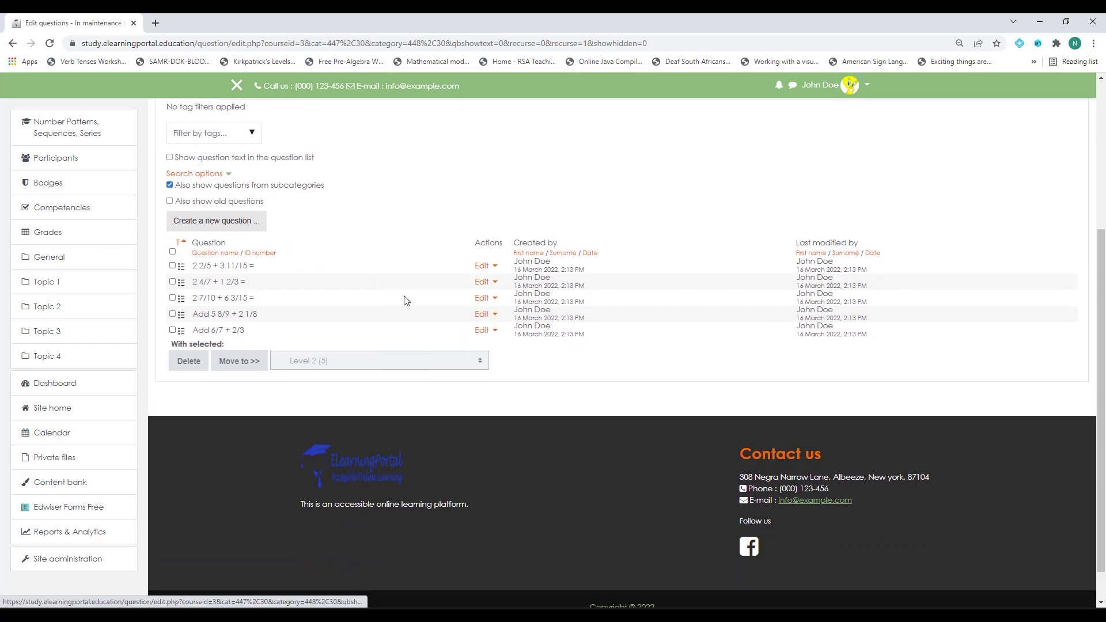
{"action": "left_click", "coordinate": [488, 266]}
{"action": "left_click", "coordinate": [448, 311]}
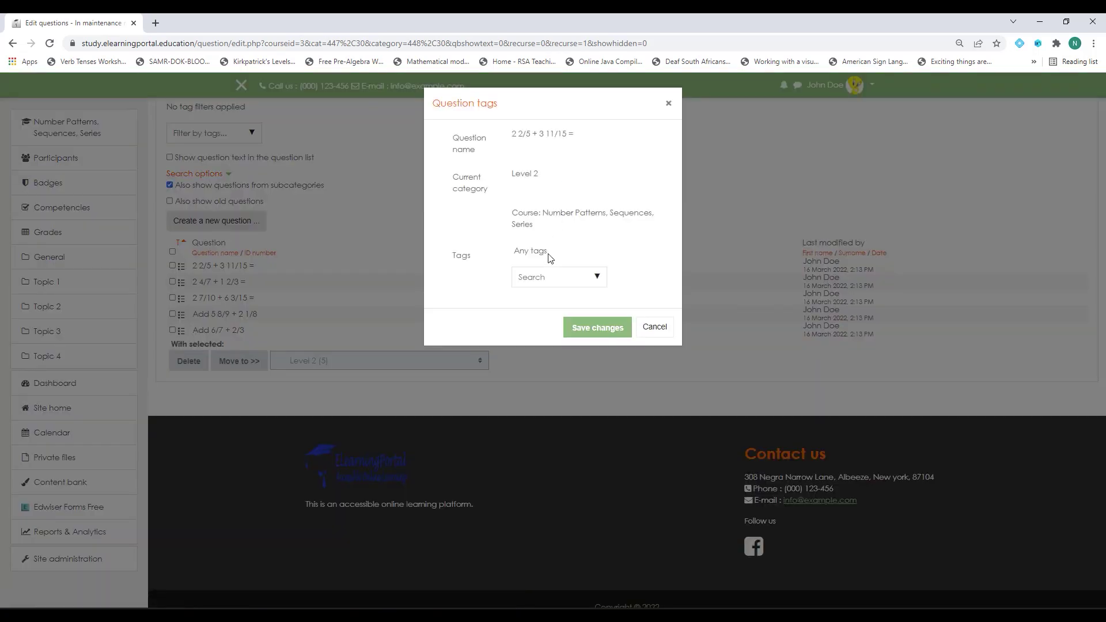
{"action": "left_click", "coordinate": [543, 277]}
{"action": "type", "text": "adp"}
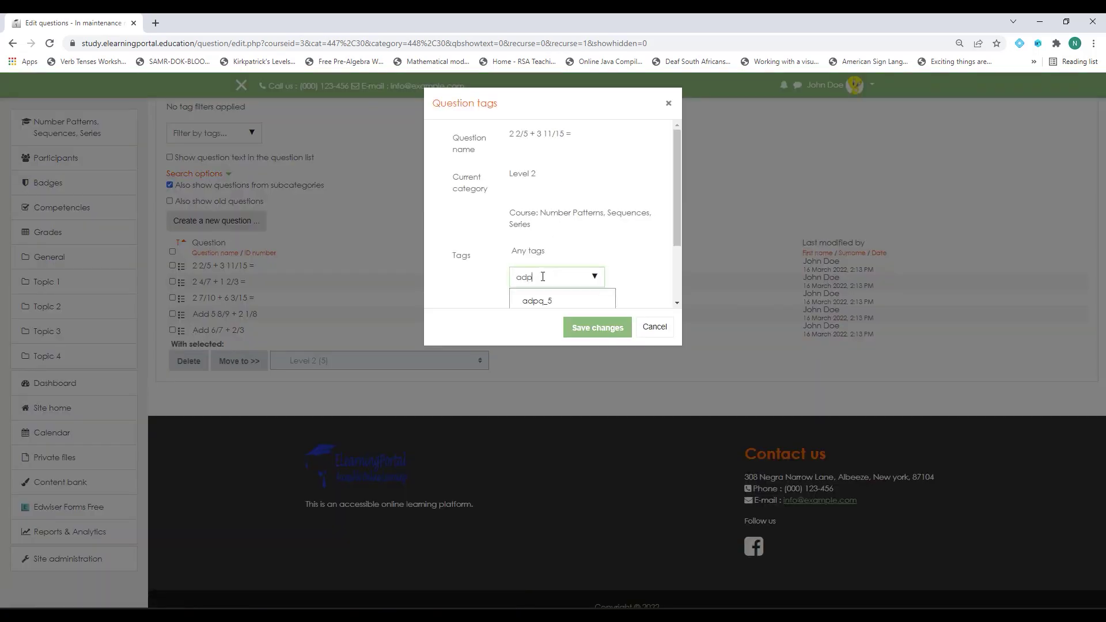
{"action": "type", "text": "q_2"}
{"action": "left_click", "coordinate": [539, 300]}
{"action": "left_click", "coordinate": [593, 337]}
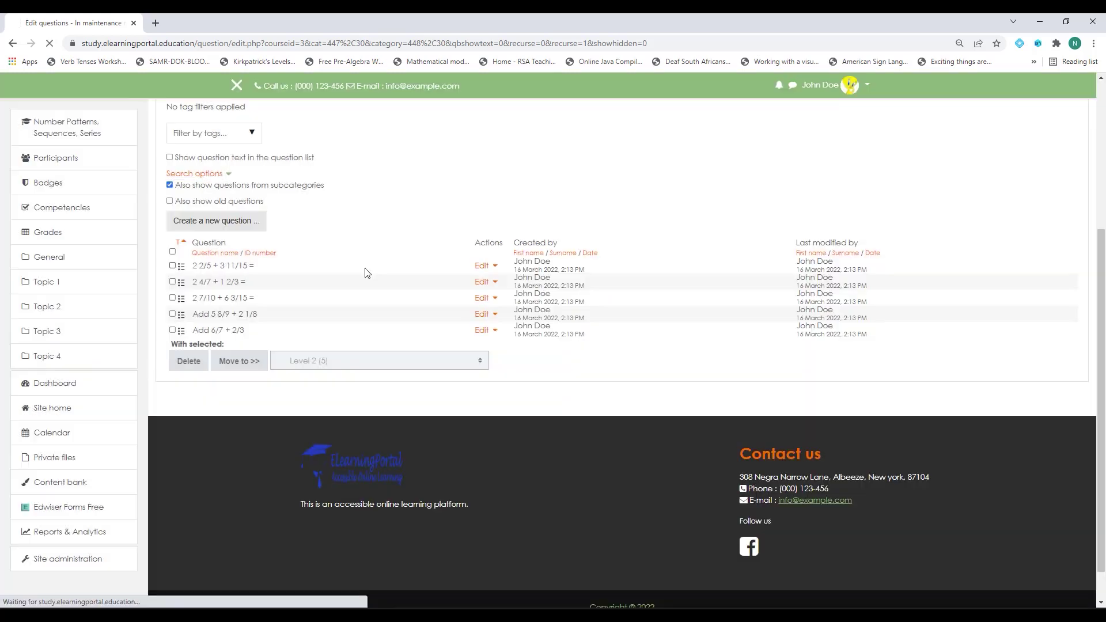
- Add the tag adpq_2 to the Level 2 question 2 4/7 + 1 2/3 and save it
{"action": "left_click", "coordinate": [492, 282]}
{"action": "left_click", "coordinate": [433, 324]}
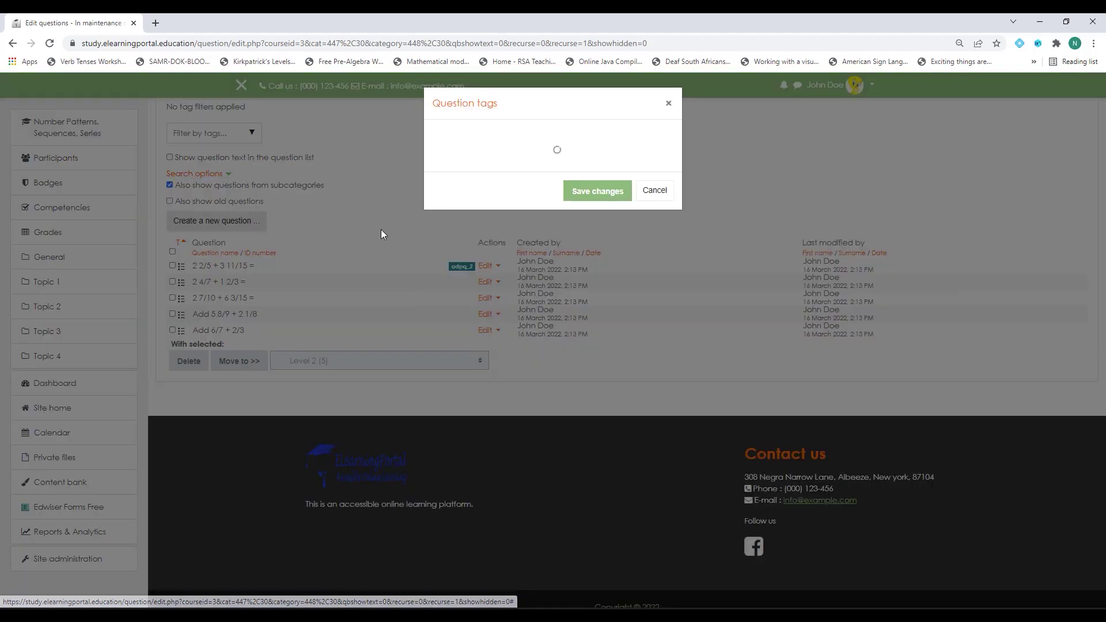
{"action": "left_click", "coordinate": [541, 273]}
{"action": "type", "text": "a"}
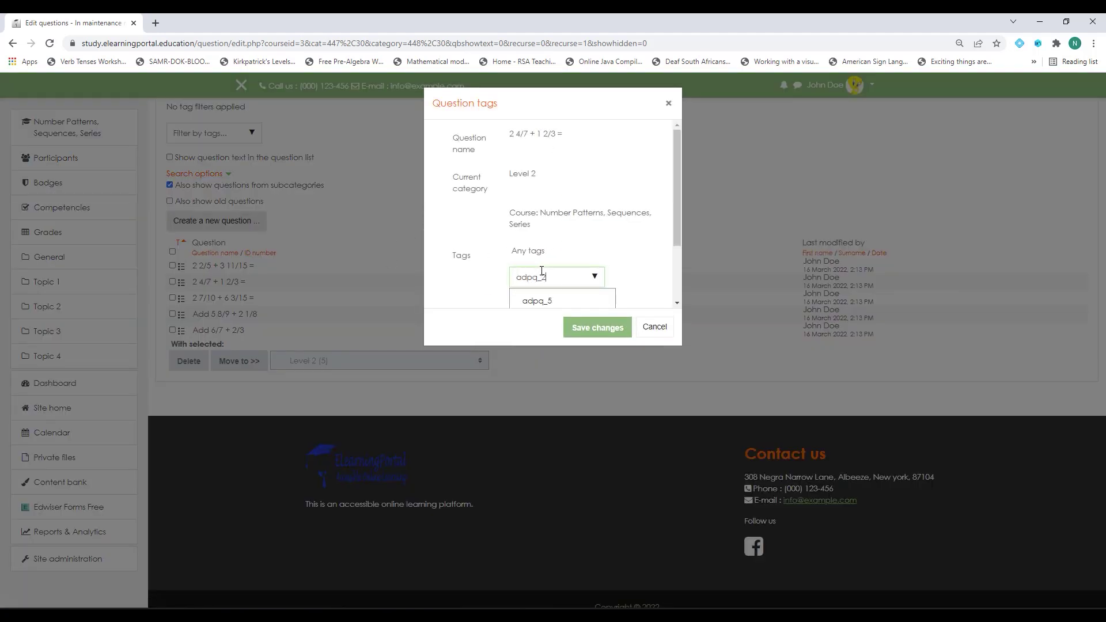
{"action": "type", "text": "dpq_2"}
{"action": "left_click", "coordinate": [546, 300]}
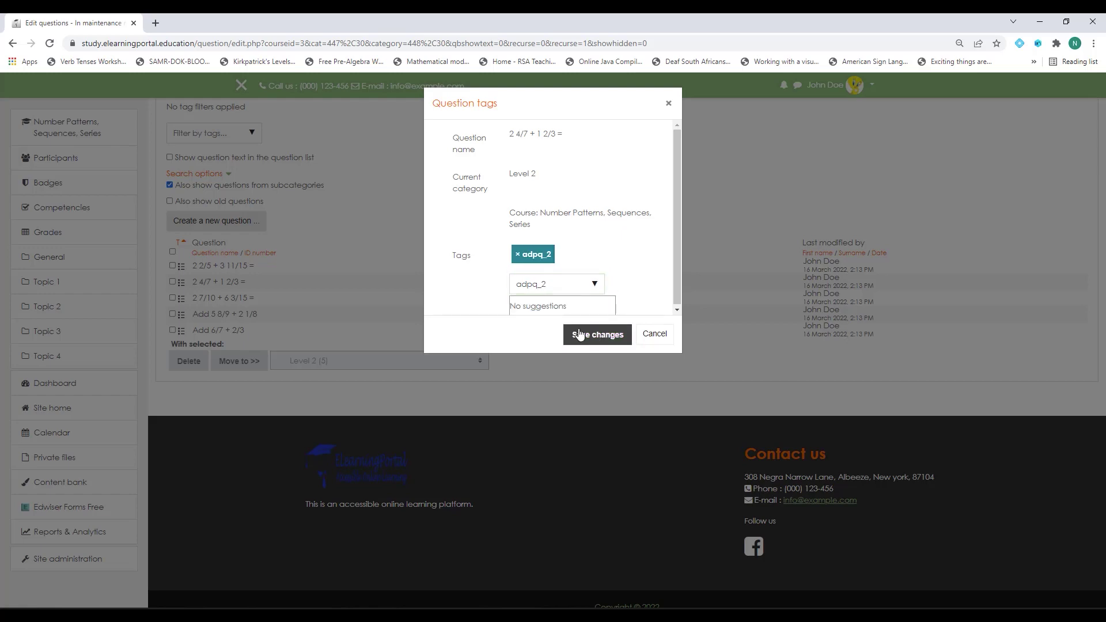
{"action": "left_click", "coordinate": [580, 334]}
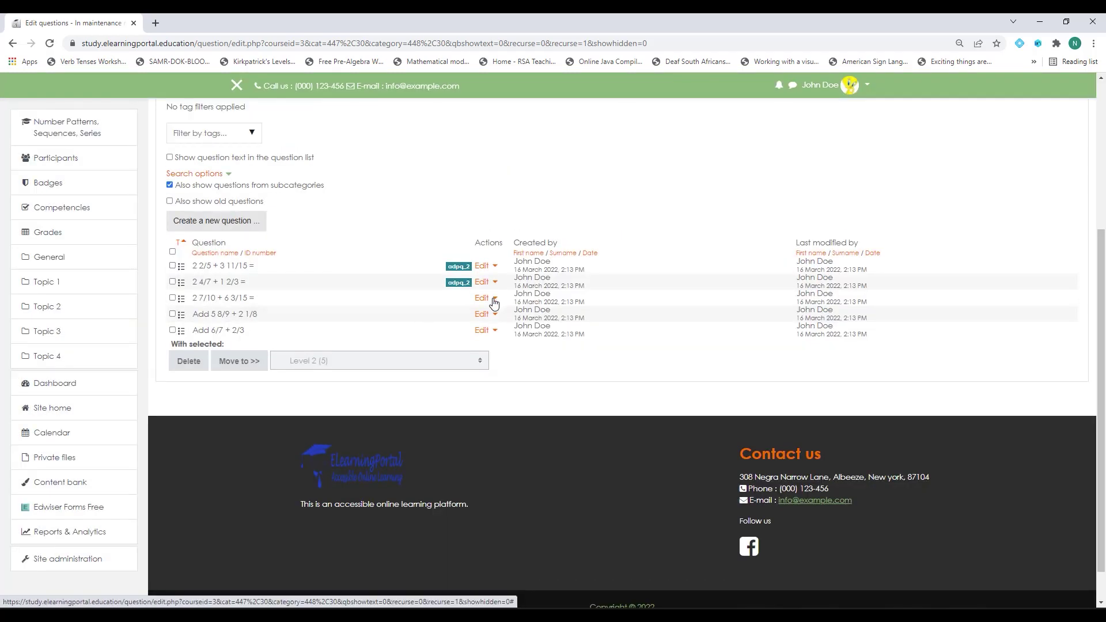
- Add the tag adpq_2 to the Level 2 question 2 7/10 + 6 3/15 and save it
{"action": "left_click", "coordinate": [494, 299]}
{"action": "left_click", "coordinate": [443, 324]}
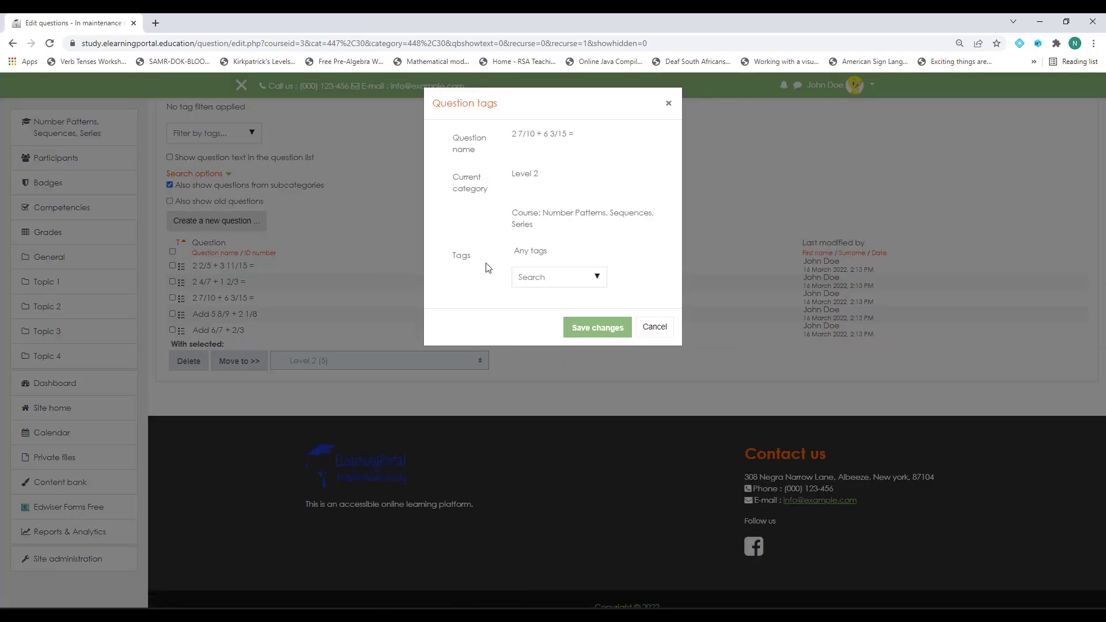
{"action": "left_click", "coordinate": [525, 280]}
{"action": "type", "text": "ad"}
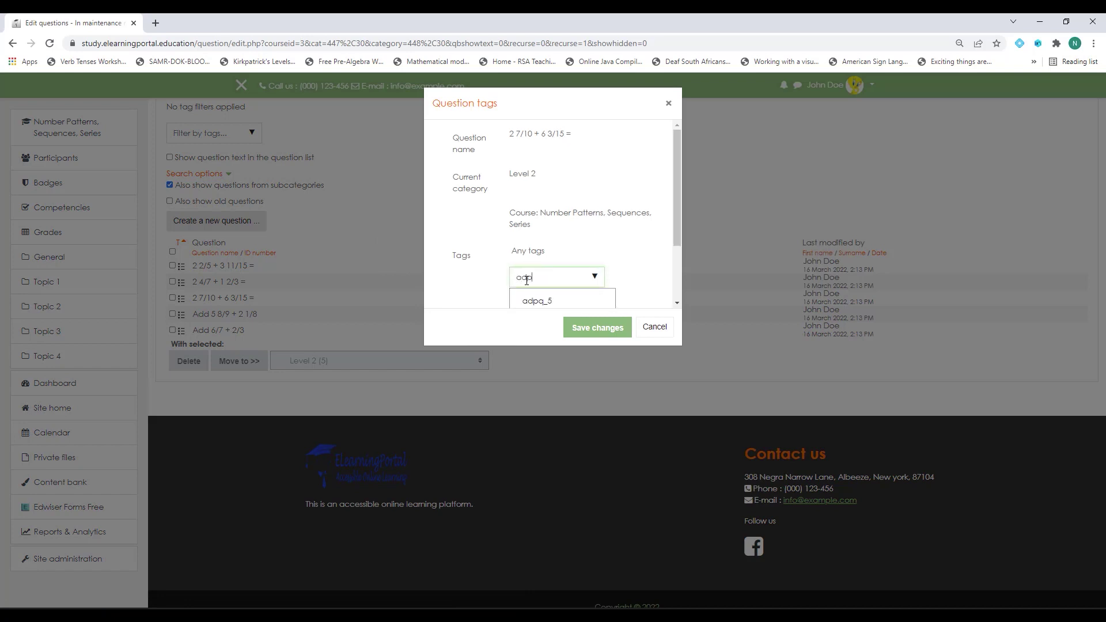
{"action": "type", "text": "pq_2"}
{"action": "left_click", "coordinate": [539, 300]}
{"action": "left_click", "coordinate": [595, 339]}
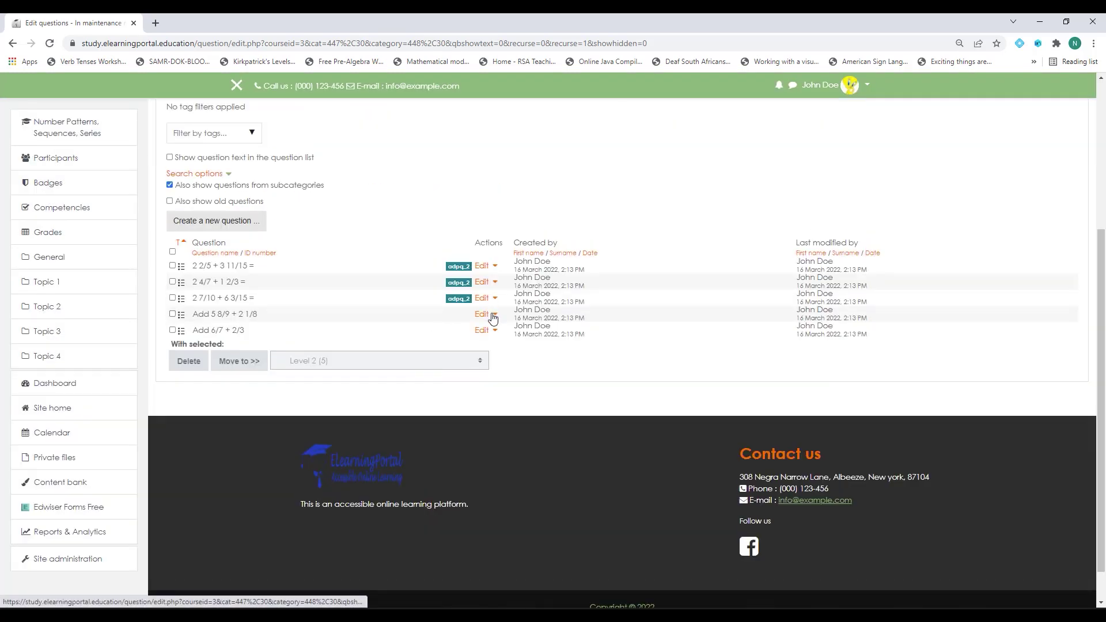
- Add the tag adpq_2 to the Level 2 question Add 5 8/9 + 2 1/8 and save it
{"action": "left_click", "coordinate": [488, 281]}
{"action": "left_click", "coordinate": [429, 324]}
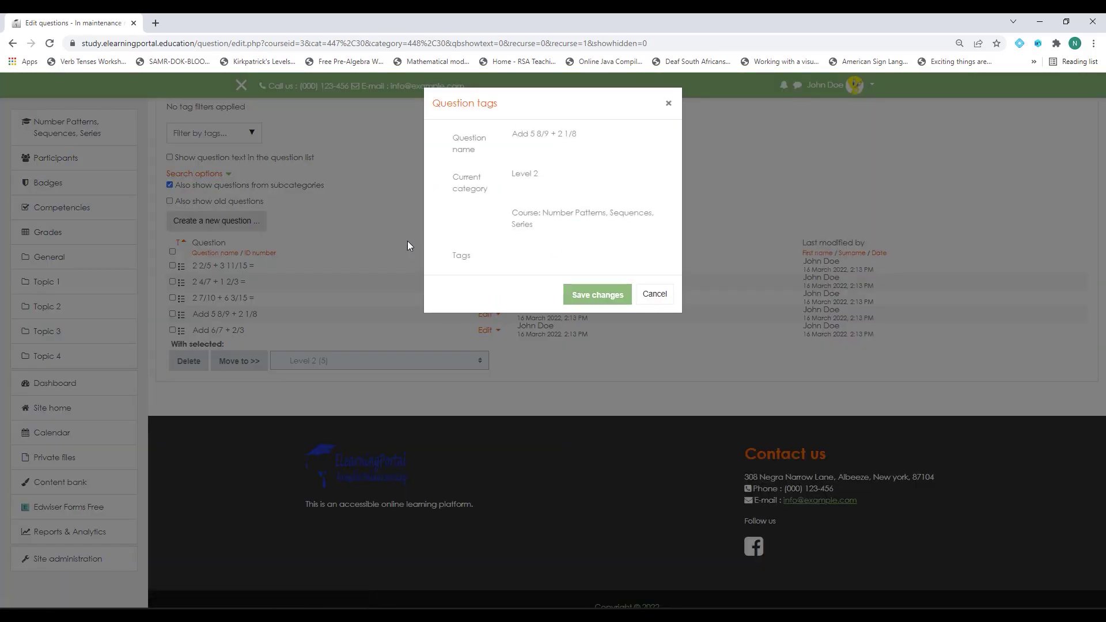
{"action": "left_click", "coordinate": [534, 276]}
{"action": "type", "text": "adp"}
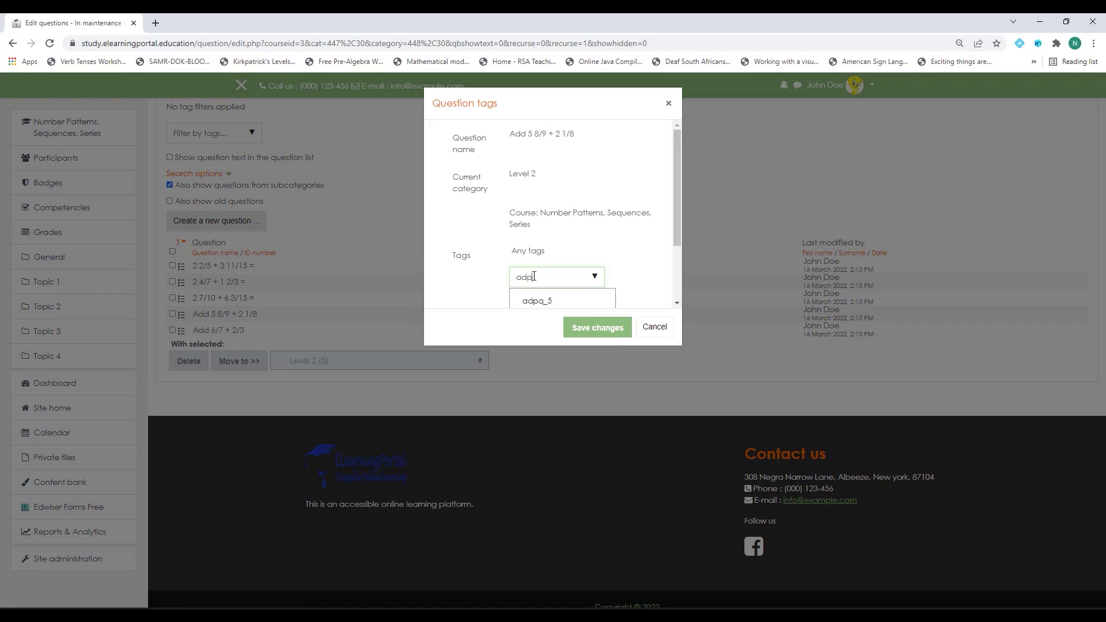
{"action": "type", "text": "q_2"}
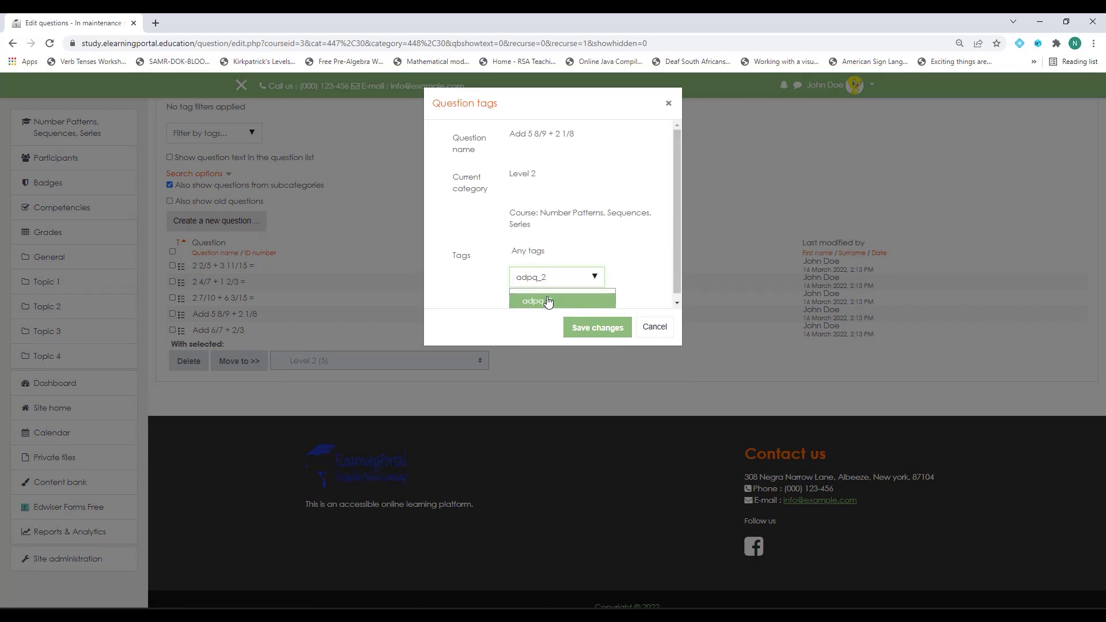
{"action": "left_click", "coordinate": [548, 301]}
{"action": "left_click", "coordinate": [597, 335]}
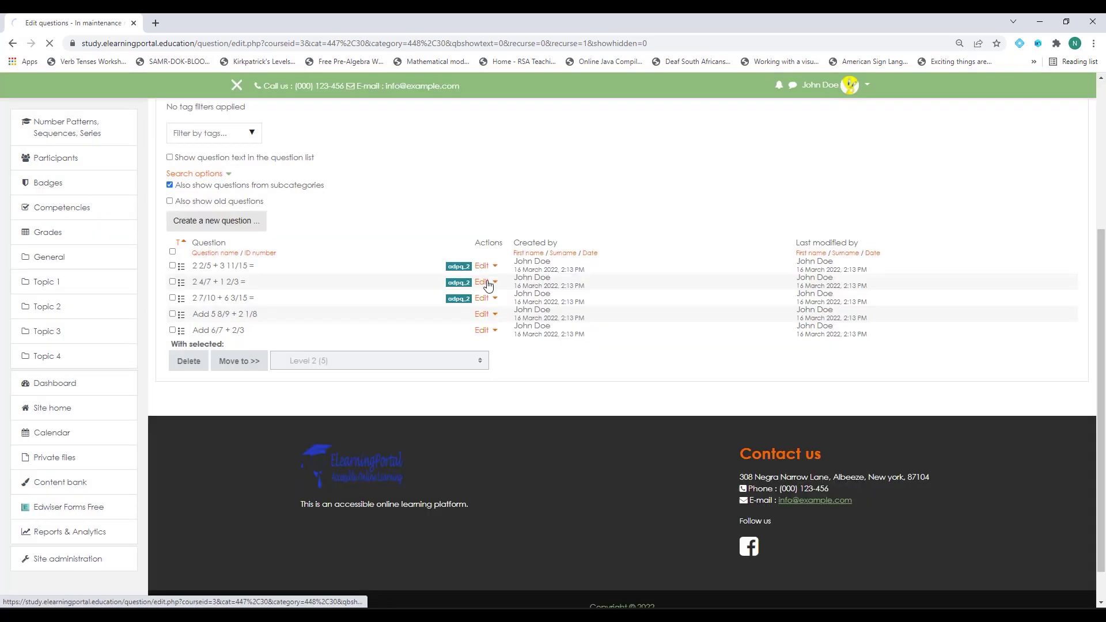
- Add the tag adpq_2 to the Level 2 question Add 6/7 + 2/3 and save it
{"action": "left_click", "coordinate": [482, 330]}
{"action": "left_click", "coordinate": [380, 227]}
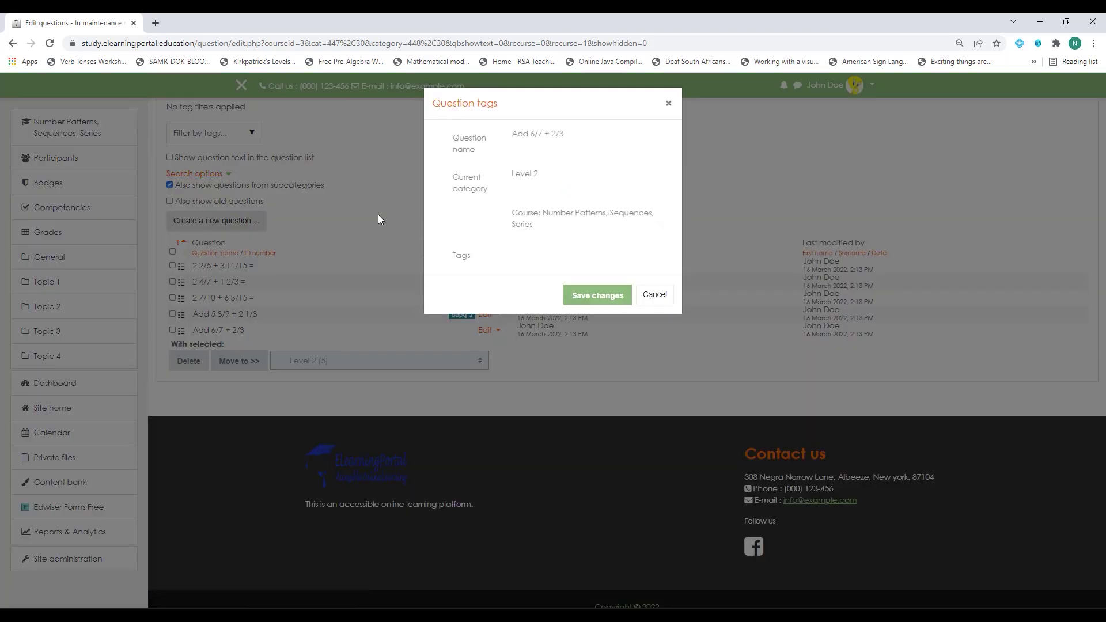
{"action": "left_click", "coordinate": [538, 278]}
{"action": "type", "text": "adpq_2"}
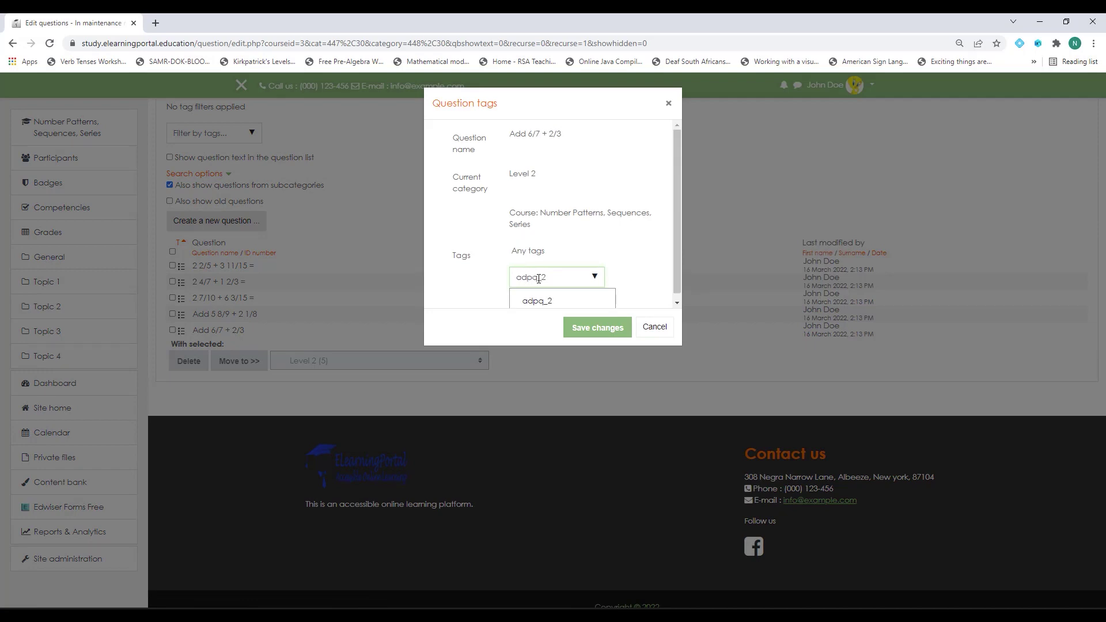
{"action": "left_click", "coordinate": [540, 301]}
{"action": "left_click", "coordinate": [607, 340]}
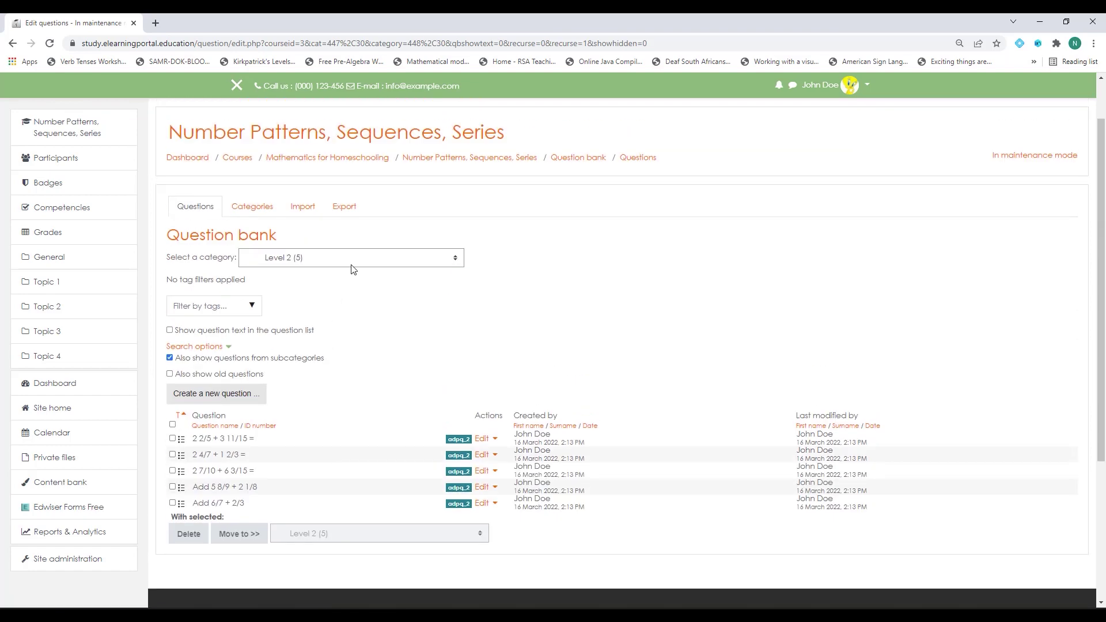
- Switch the question bank to the Level 3 category and save the tag adpq_3 on the question 1 5/8 + 1 5/6
{"action": "left_click", "coordinate": [353, 253]}
{"action": "left_click", "coordinate": [322, 345]}
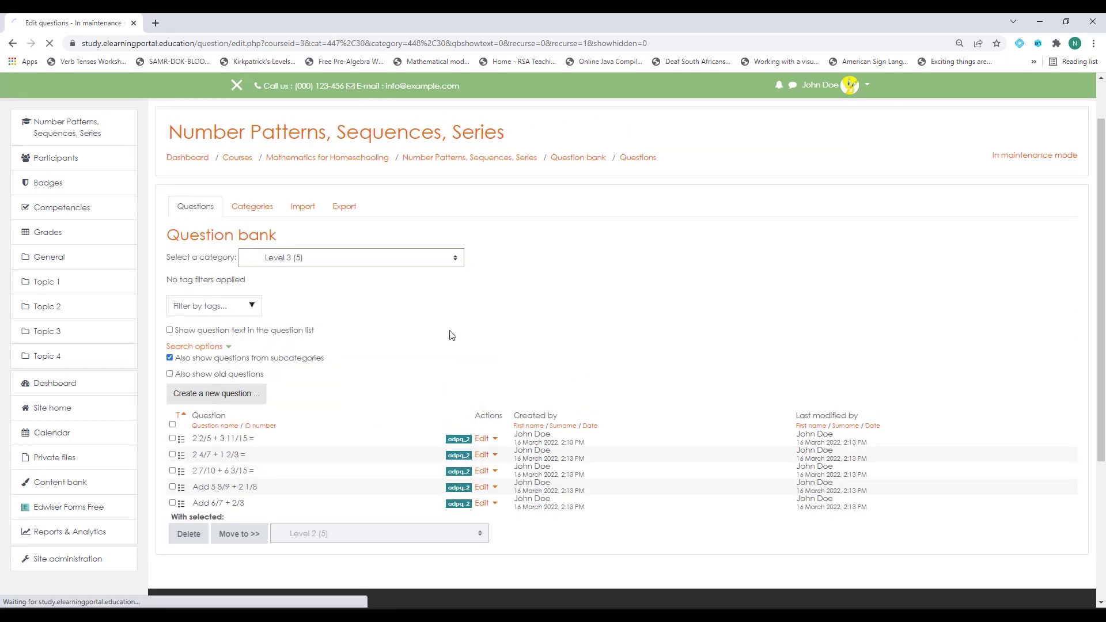
{"action": "scroll", "coordinate": [493, 249], "scroll_direction": "down", "scroll_amount": 5}
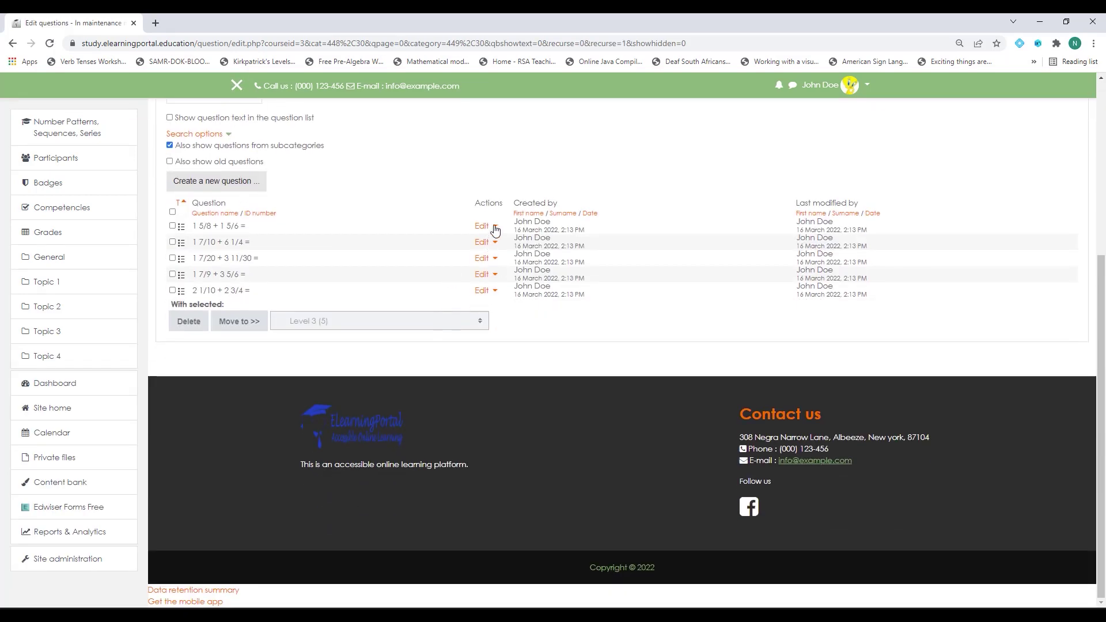
{"action": "left_click", "coordinate": [491, 226]}
{"action": "left_click", "coordinate": [407, 271]}
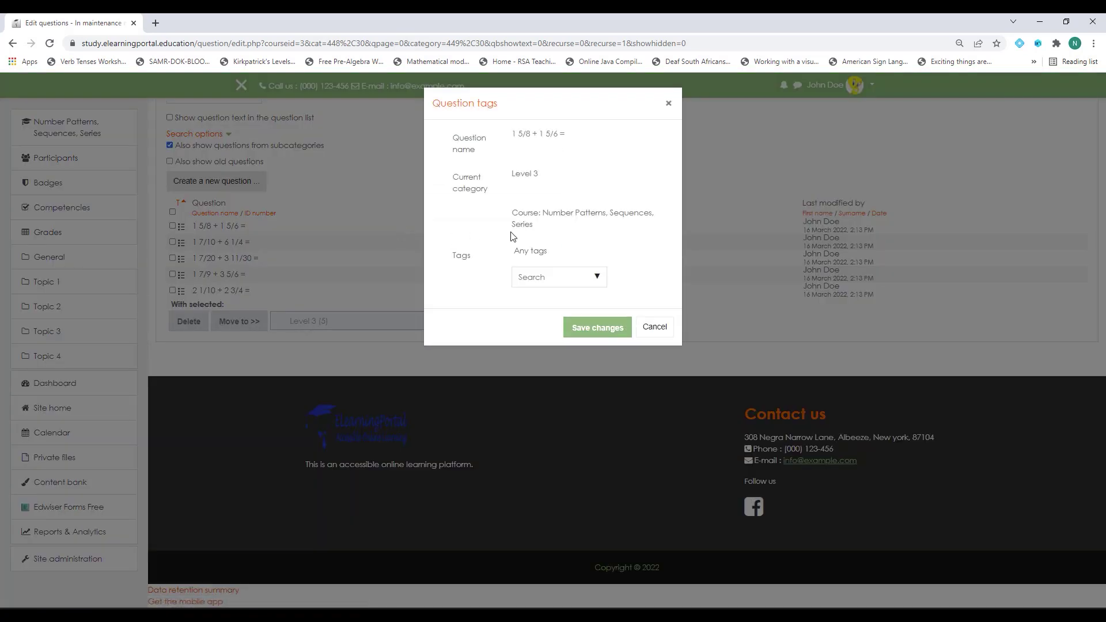
{"action": "left_click", "coordinate": [543, 270]}
{"action": "type", "text": "adp"}
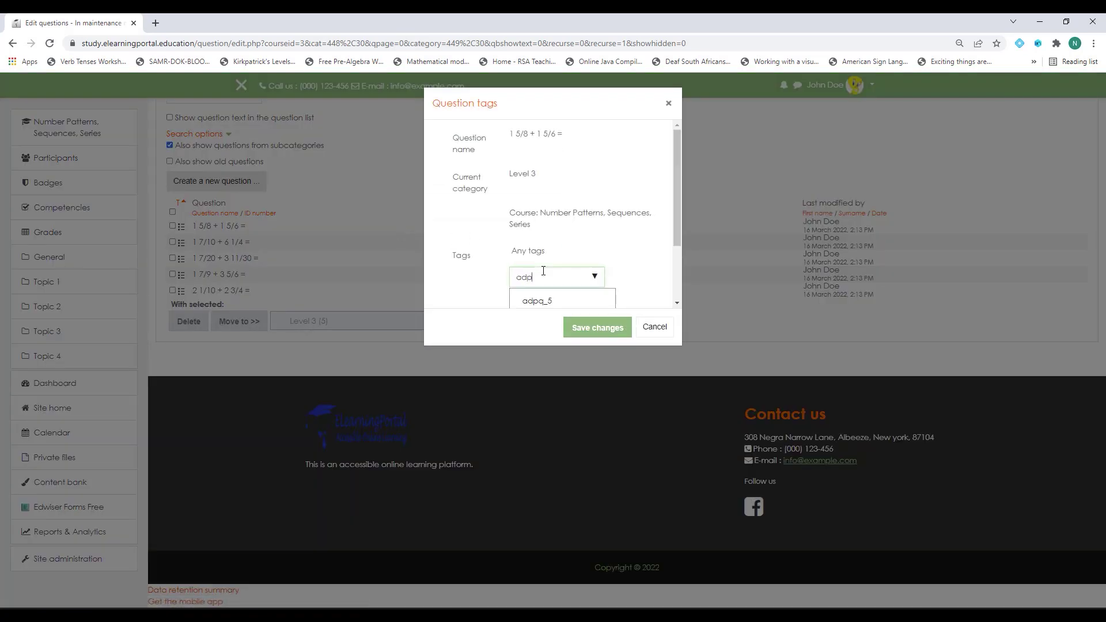
{"action": "type", "text": "q_3"}
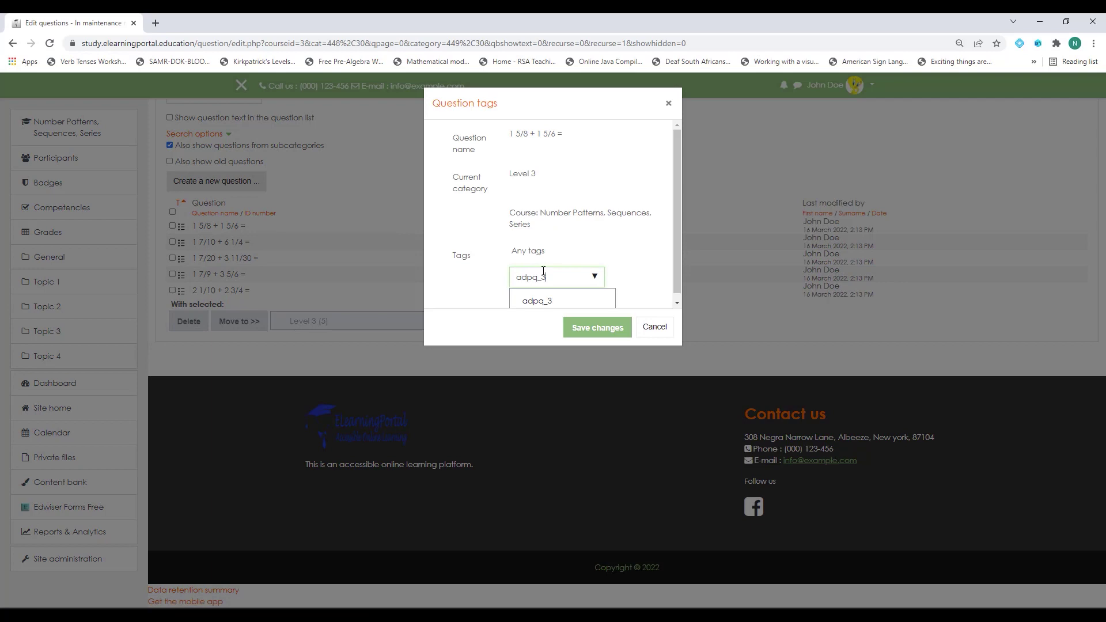
{"action": "left_click", "coordinate": [534, 299]}
{"action": "left_click", "coordinate": [581, 330]}
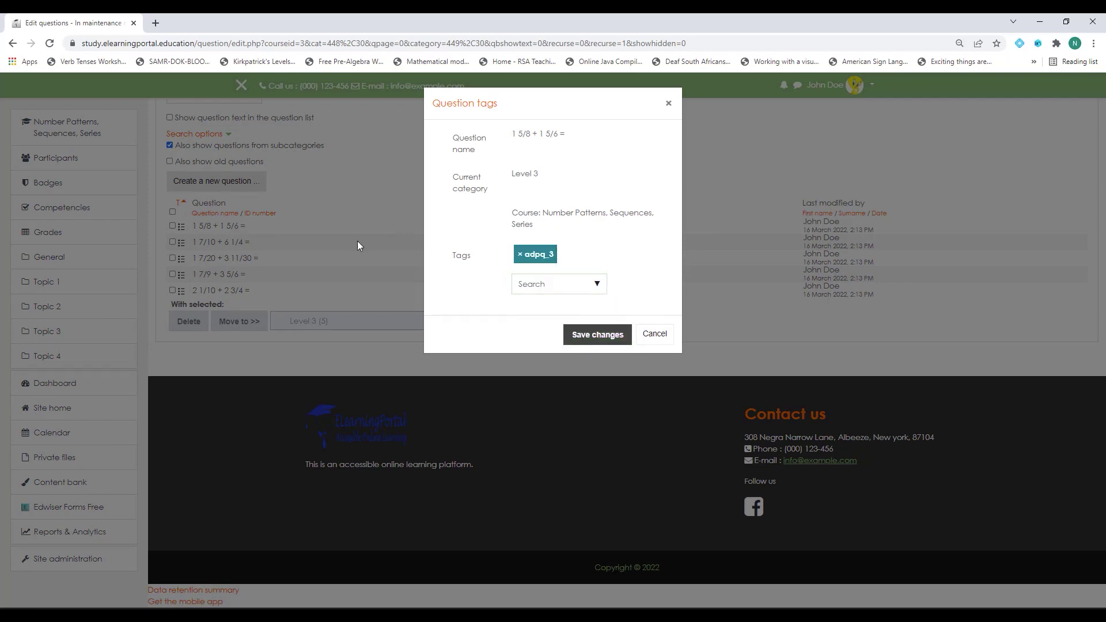
- Add the tag adpq_3 to the Level 3 question 1 7/10 + 6 1/4 and save it
{"action": "scroll", "coordinate": [494, 267], "scroll_direction": "down", "scroll_amount": 5}
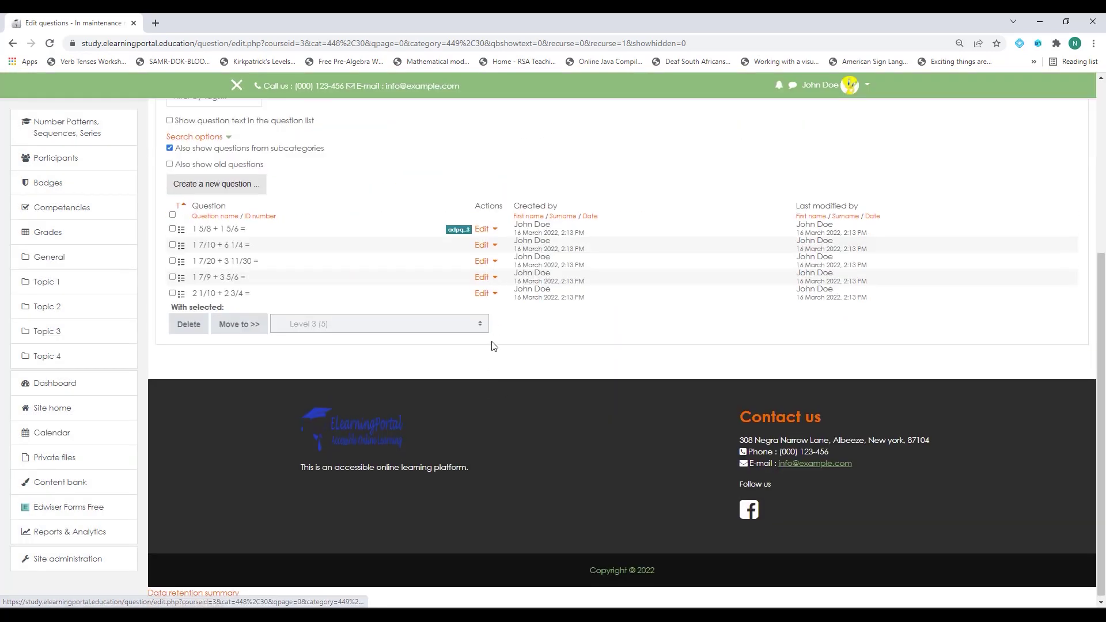
{"action": "left_click", "coordinate": [486, 245]}
{"action": "left_click", "coordinate": [447, 286]}
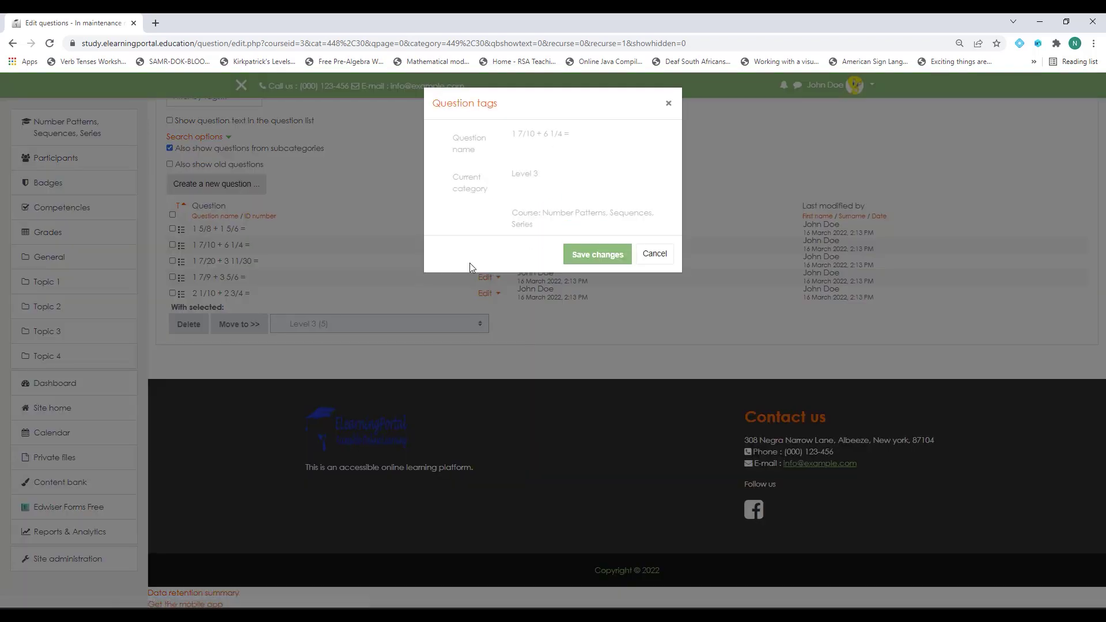
{"action": "type", "text": "adp"}
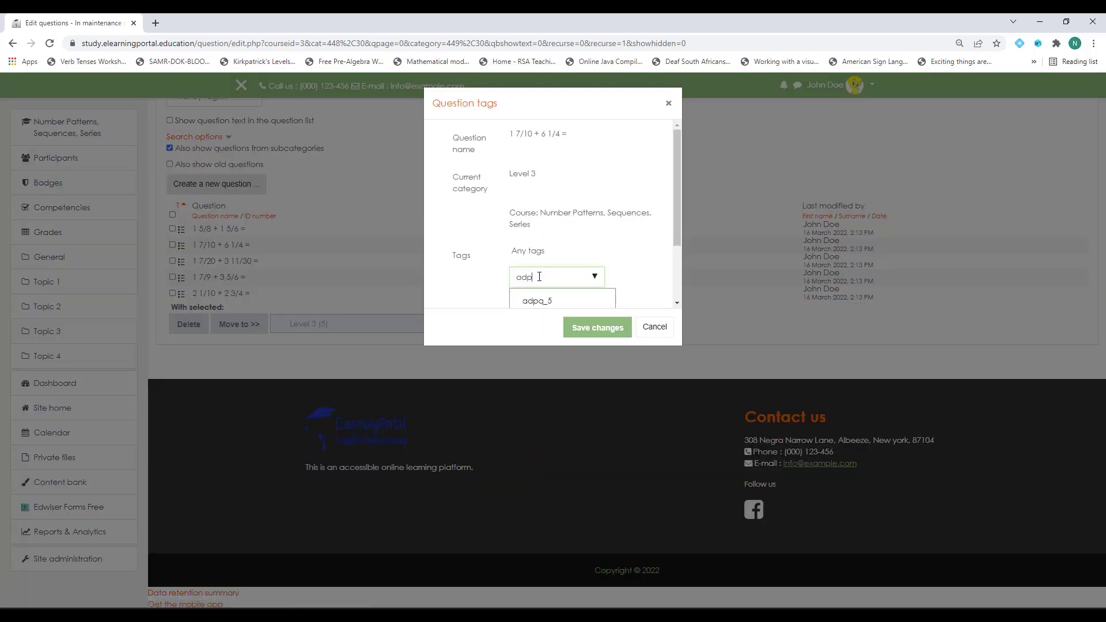
{"action": "type", "text": "q_3"}
{"action": "left_click", "coordinate": [547, 301]}
{"action": "left_click", "coordinate": [588, 341]}
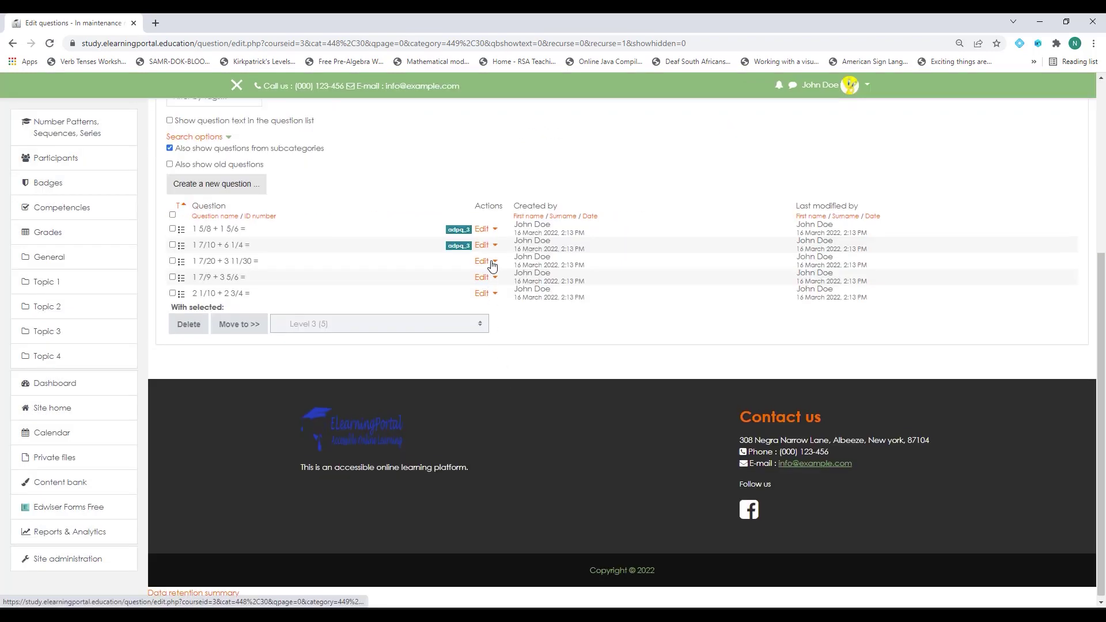
- Add the tag adpq_3 to the Level 3 question 1 7/20 + 3 11/30 and save it
{"action": "left_click", "coordinate": [487, 261]}
{"action": "left_click", "coordinate": [438, 289]}
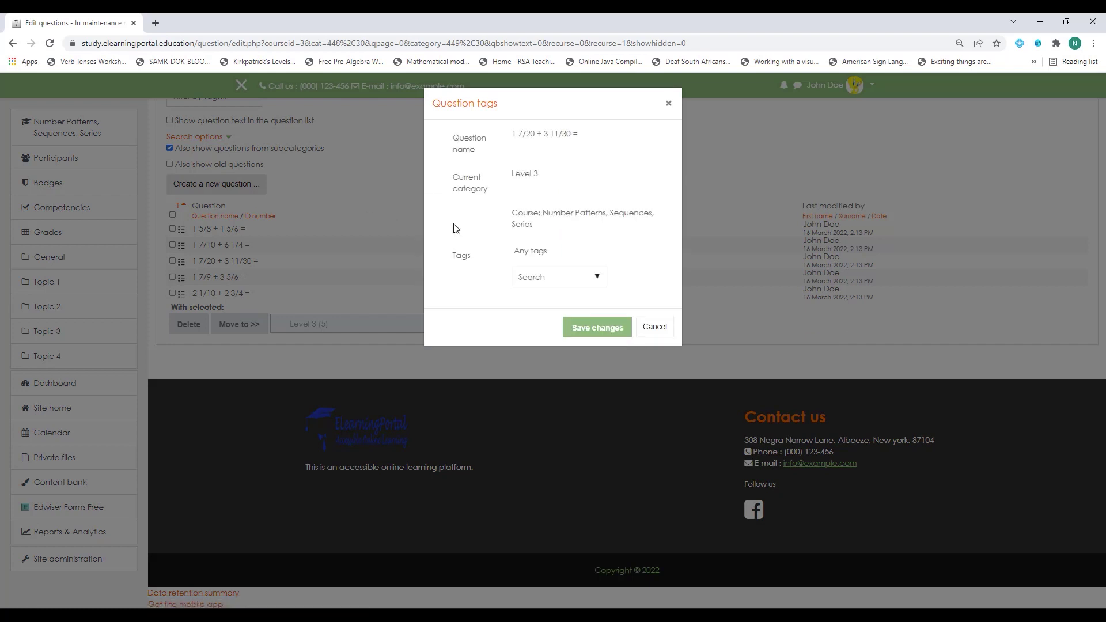
{"action": "left_click", "coordinate": [531, 278]}
{"action": "type", "text": "a"}
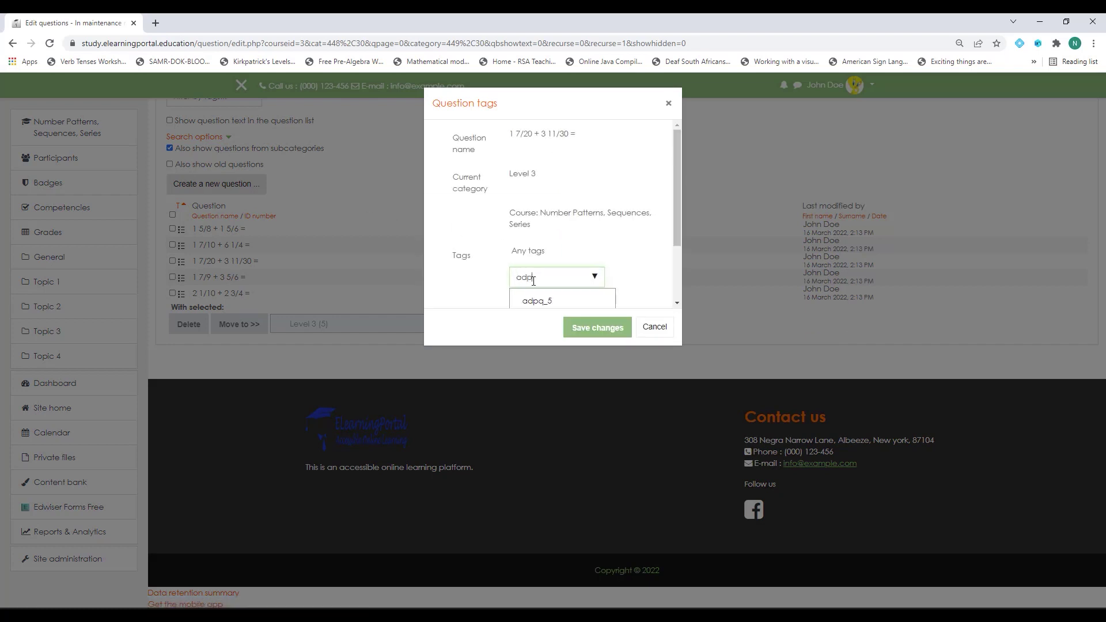
{"action": "type", "text": "dpq_3"}
{"action": "left_click", "coordinate": [570, 302]}
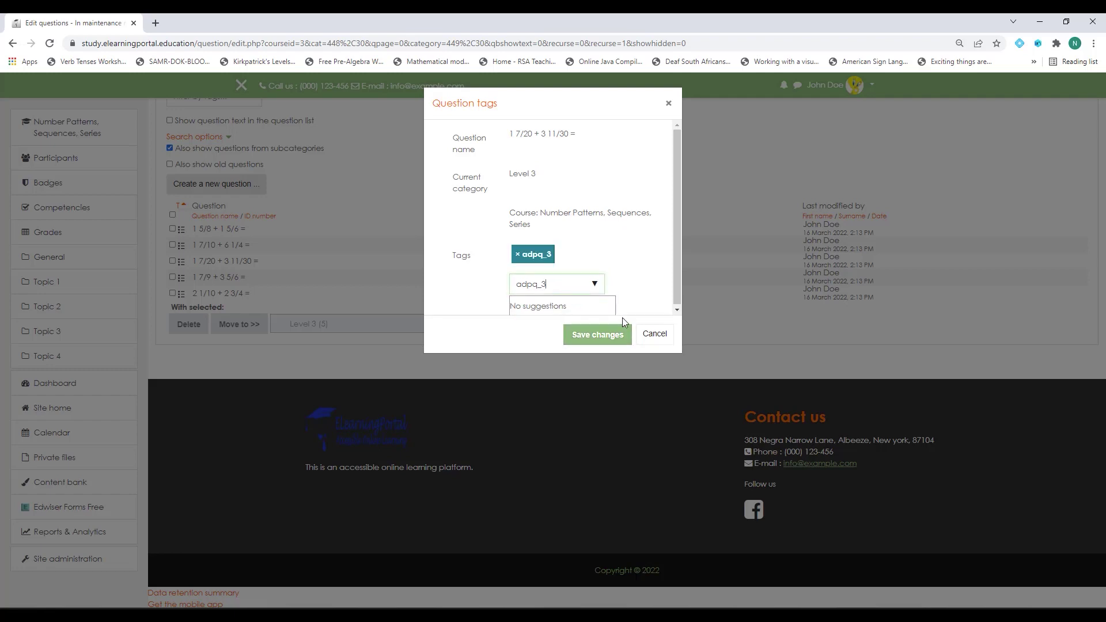
{"action": "left_click", "coordinate": [618, 340]}
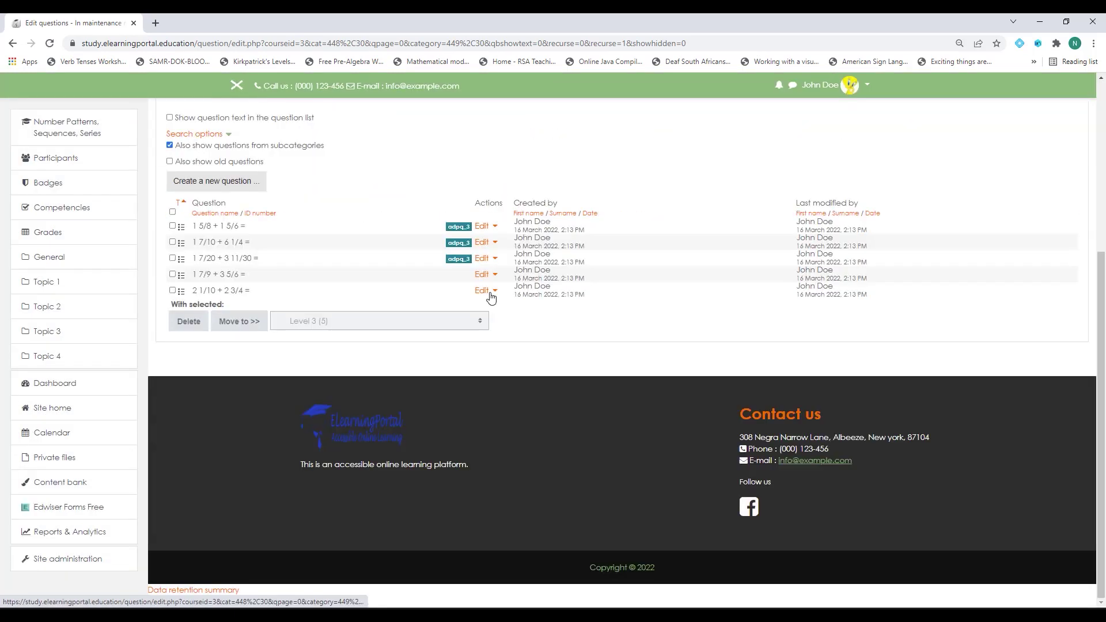
- Add the tag adpq_3 to the Level 3 question 1 7/9 + 3 5/6 and save it
{"action": "left_click", "coordinate": [489, 291]}
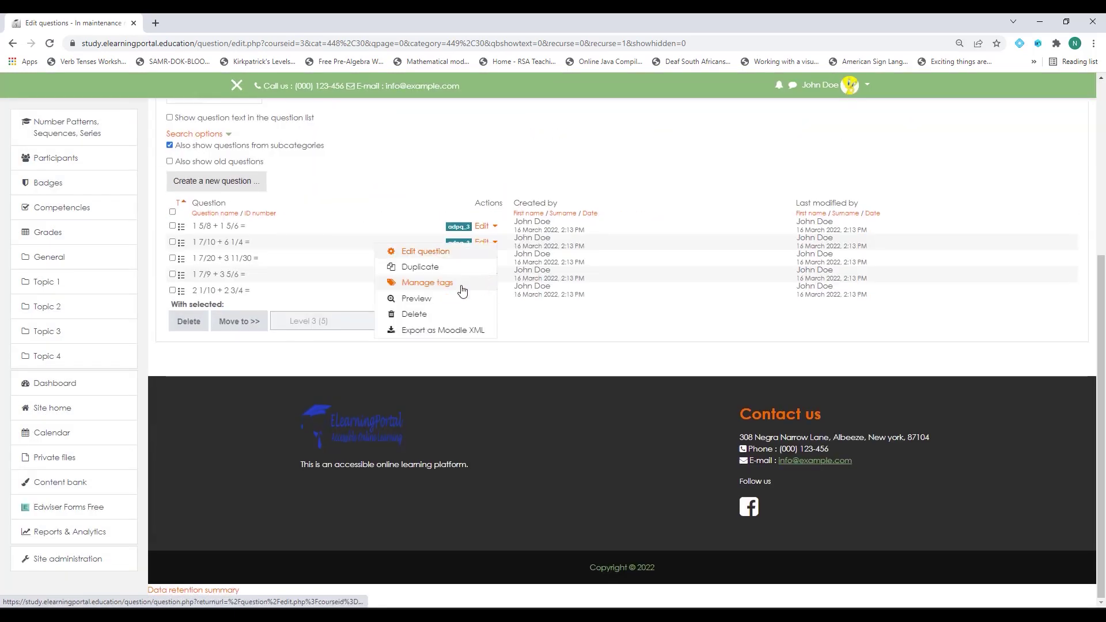
{"action": "left_click", "coordinate": [426, 283]}
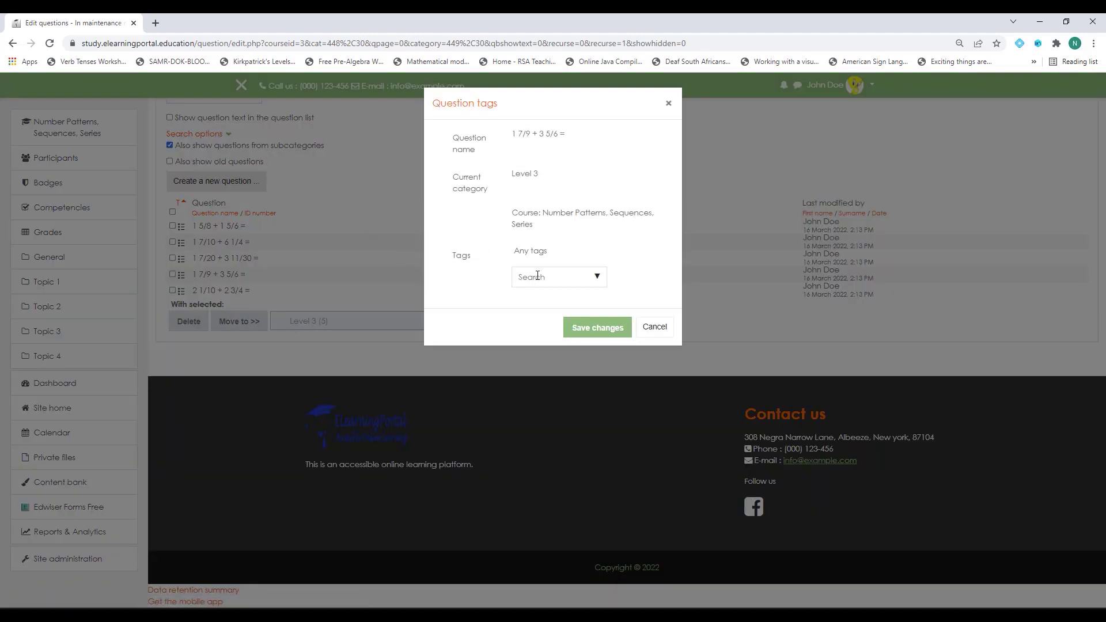
{"action": "left_click", "coordinate": [538, 276]}
{"action": "type", "text": "adpq_3"}
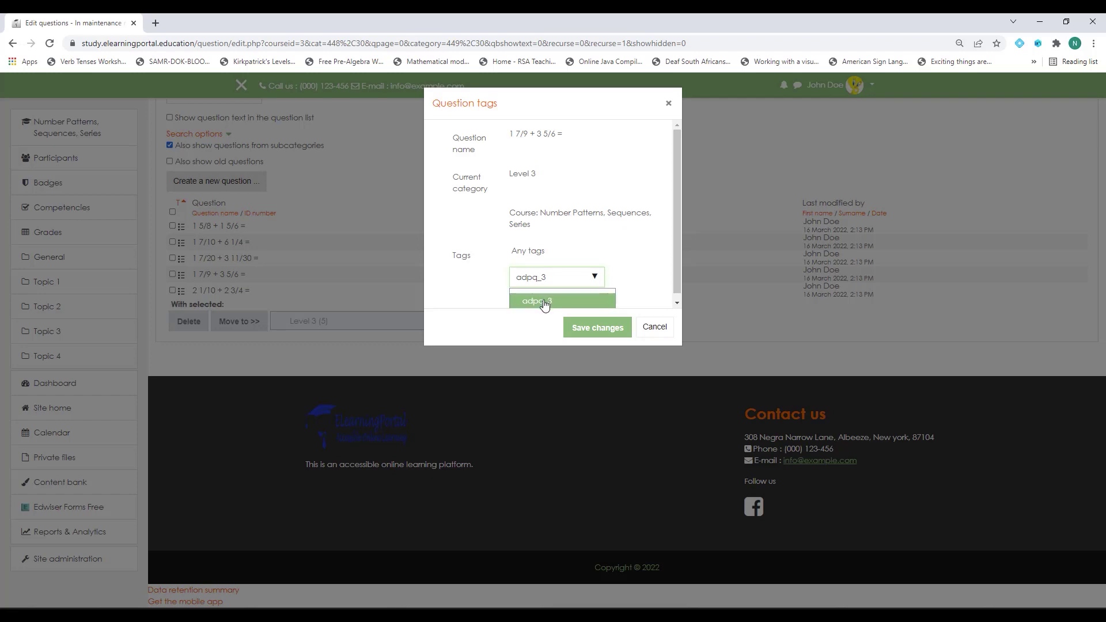
{"action": "left_click", "coordinate": [582, 300]}
{"action": "left_click", "coordinate": [588, 339]}
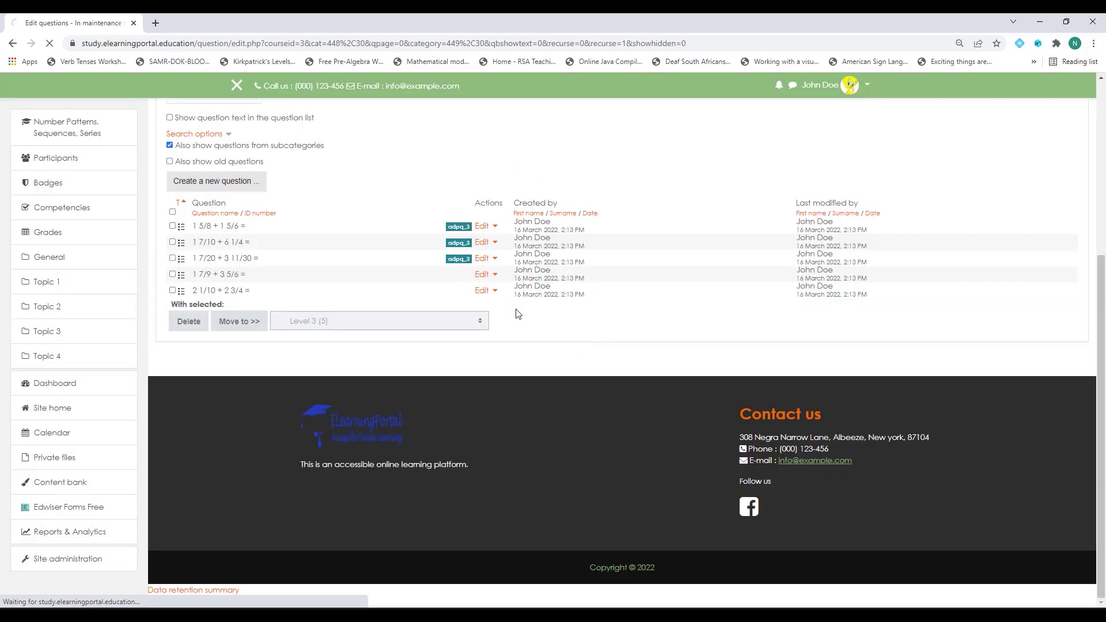
- Add the tag adpq_3 to the Level 3 question 2 1/10 + 2 3/4 and save it
{"action": "left_click", "coordinate": [486, 293]}
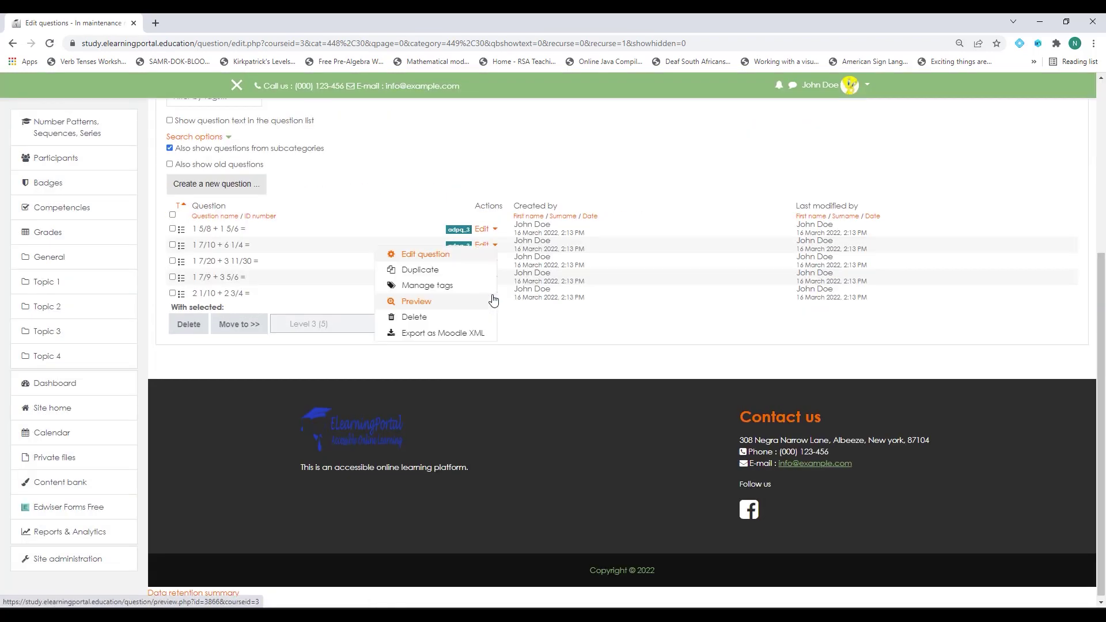
{"action": "left_click", "coordinate": [427, 285]}
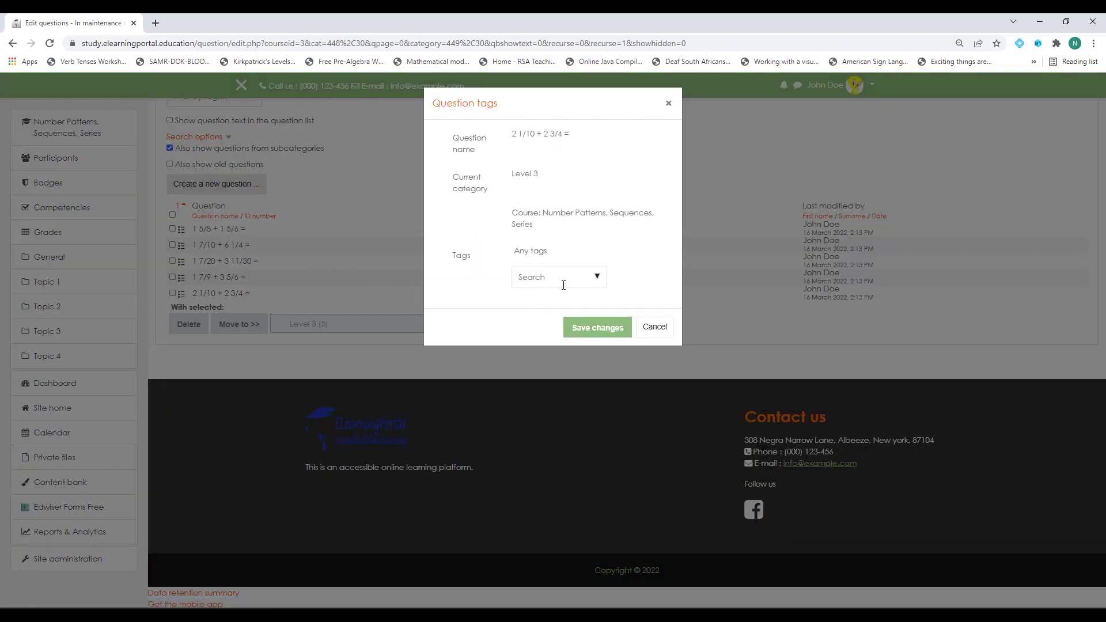
{"action": "left_click", "coordinate": [561, 279]}
{"action": "type", "text": "dd"}
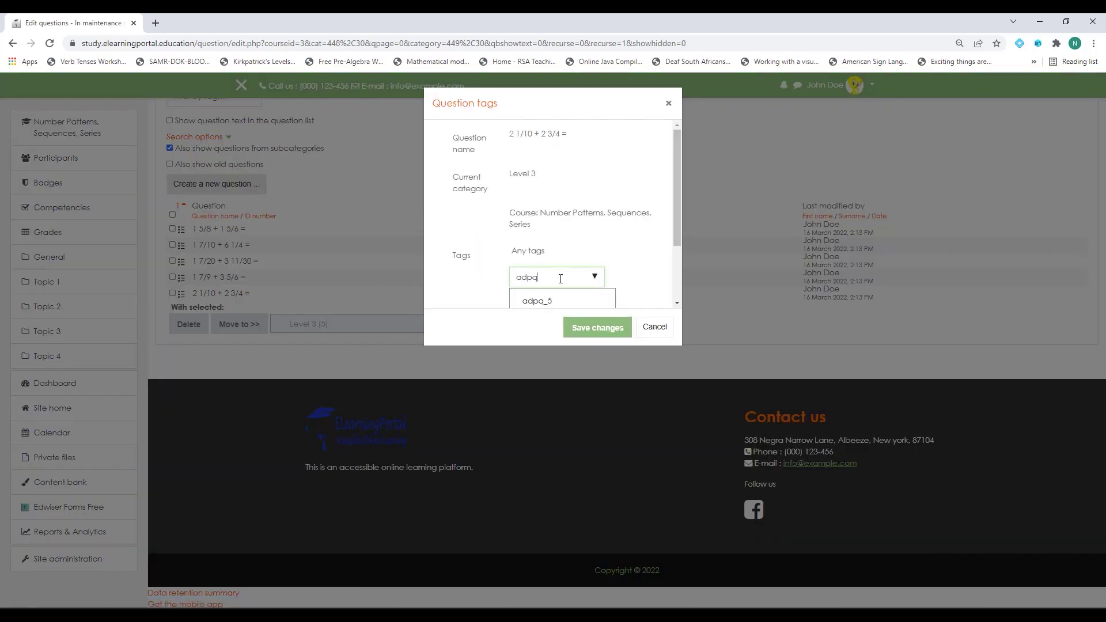
{"action": "type", "text": "pq_3"}
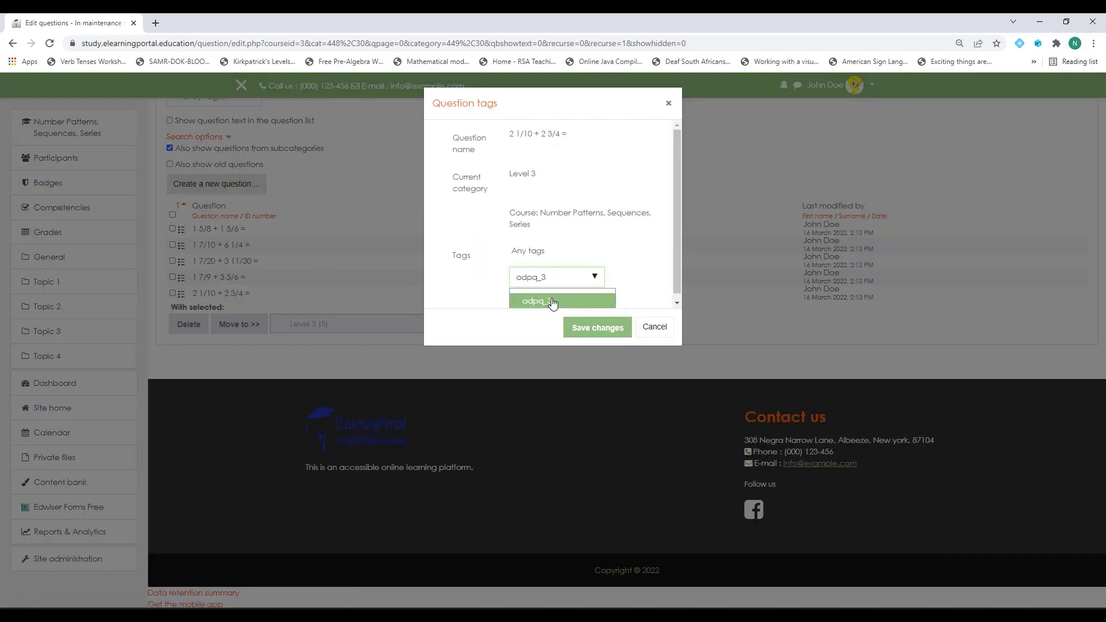
{"action": "left_click", "coordinate": [543, 300]}
{"action": "left_click", "coordinate": [590, 329]}
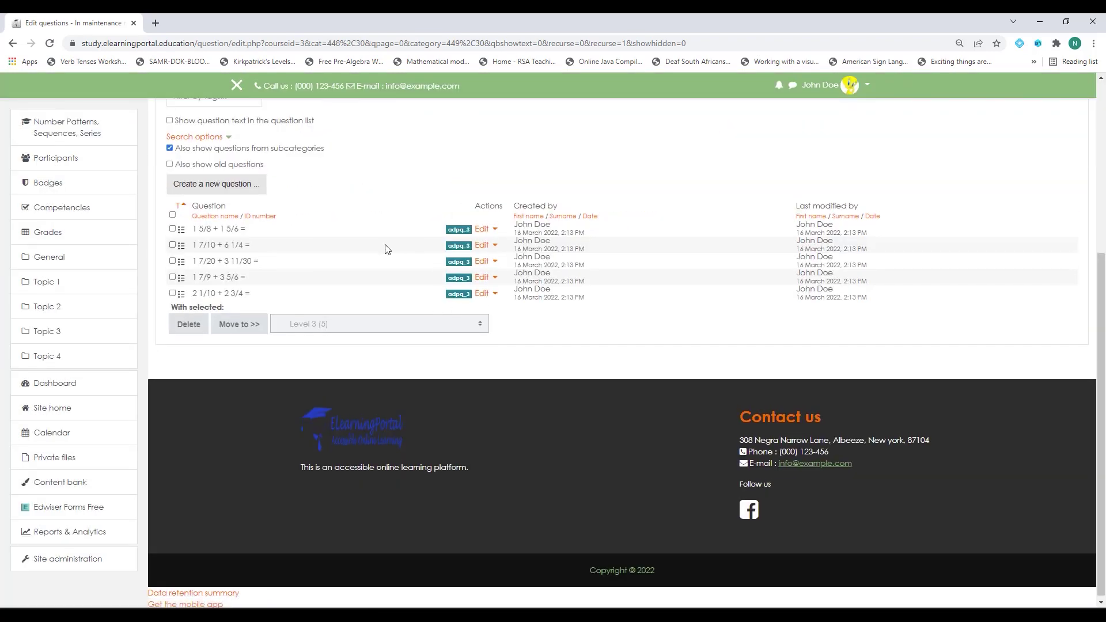
- Show the course's question categories and review the Level 1, 2 and 3 subcategories under Adding
{"action": "scroll", "coordinate": [386, 249], "scroll_direction": "up", "scroll_amount": 3}
{"action": "left_click", "coordinate": [263, 175]}
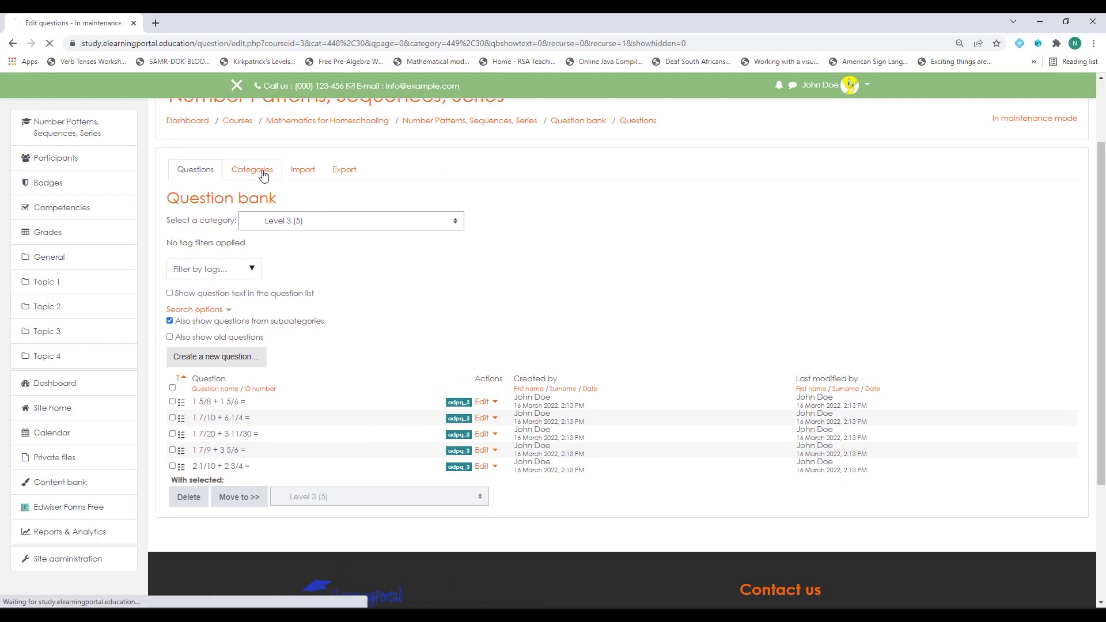
{"action": "scroll", "coordinate": [345, 352], "scroll_direction": "down", "scroll_amount": 1}
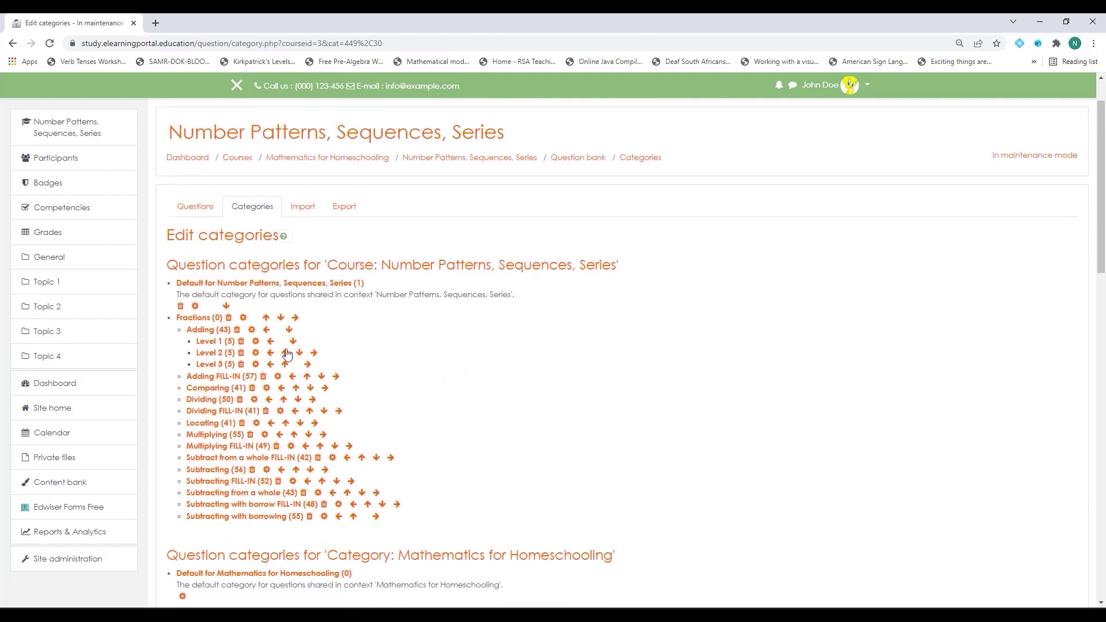
{"action": "left_click", "coordinate": [216, 346]}
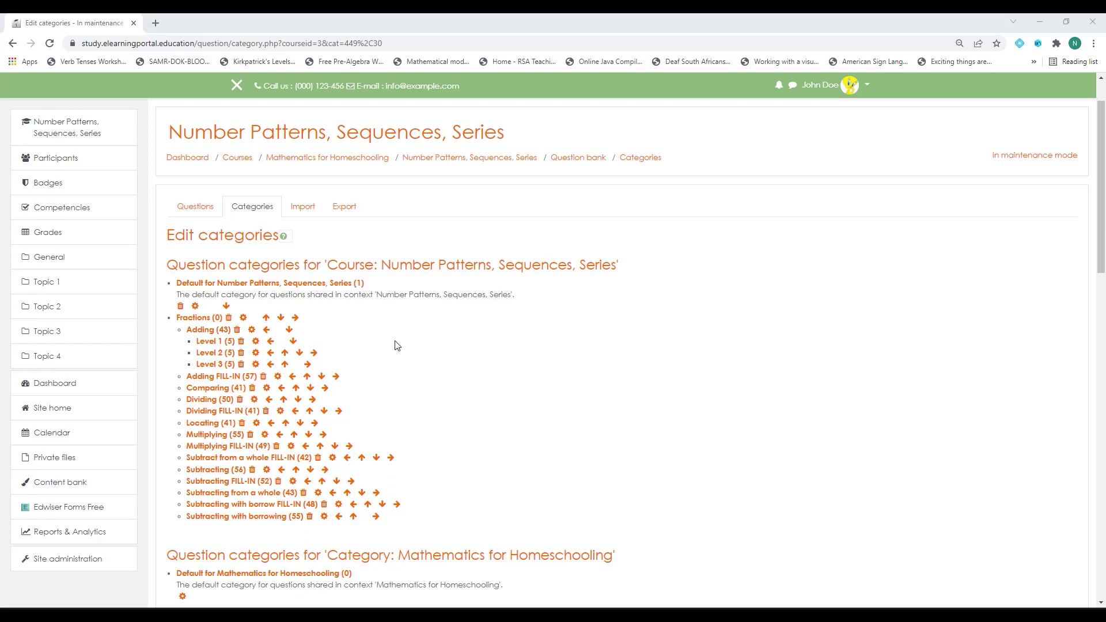
- Open moodle.org in a new browser tab and go to its plugins directory
{"action": "left_click", "coordinate": [155, 23]}
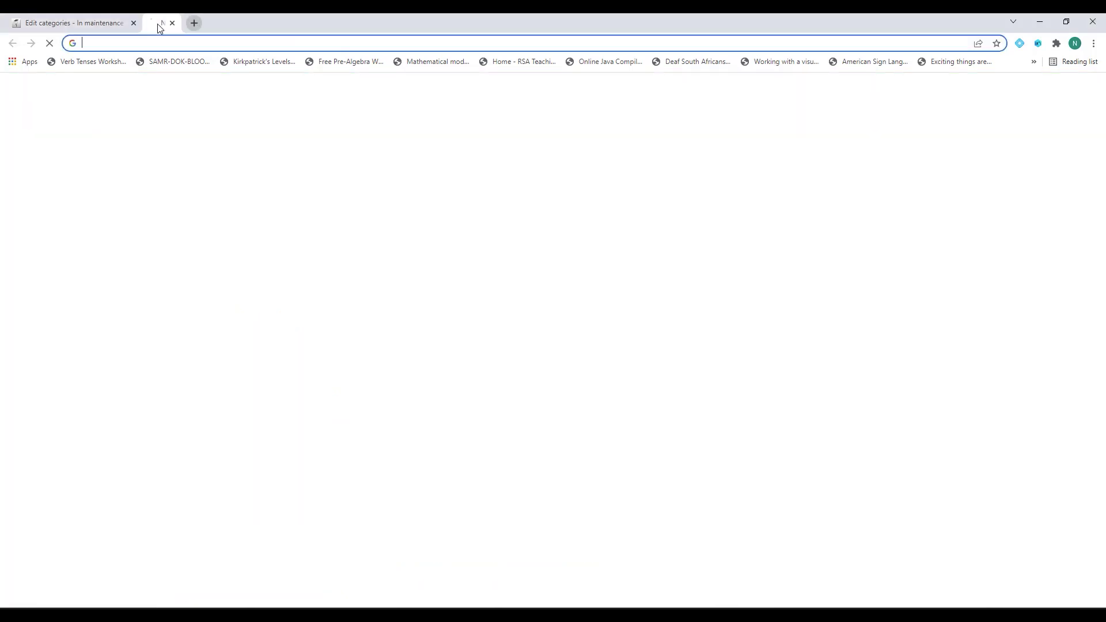
{"action": "type", "text": "moodle"}
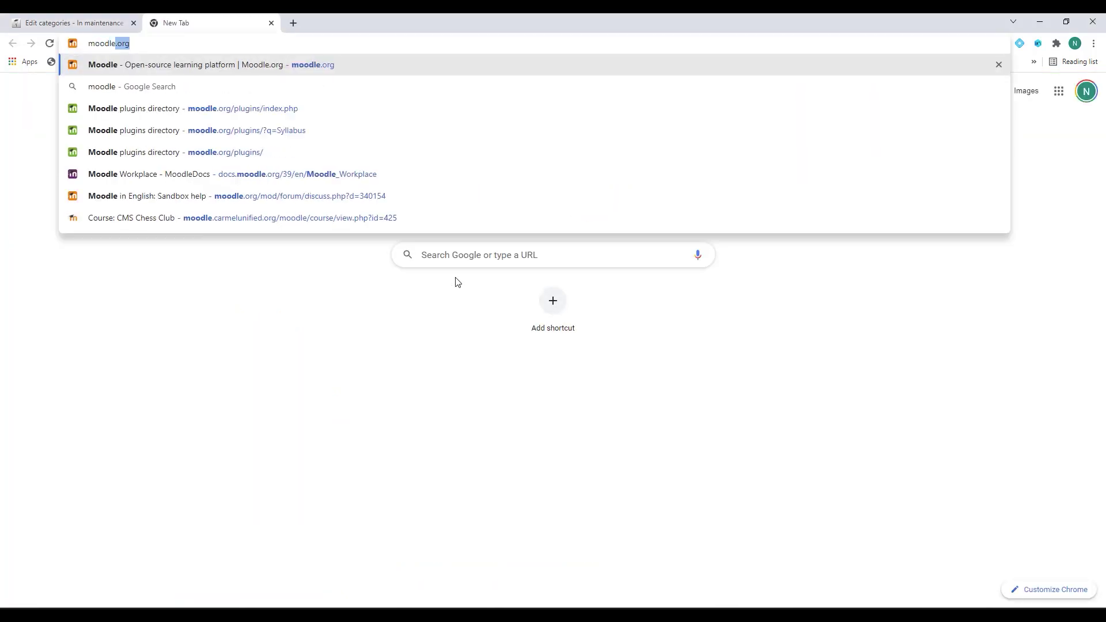
{"action": "key", "text": "Return"}
{"action": "scroll", "coordinate": [314, 455], "scroll_direction": "down", "scroll_amount": 10}
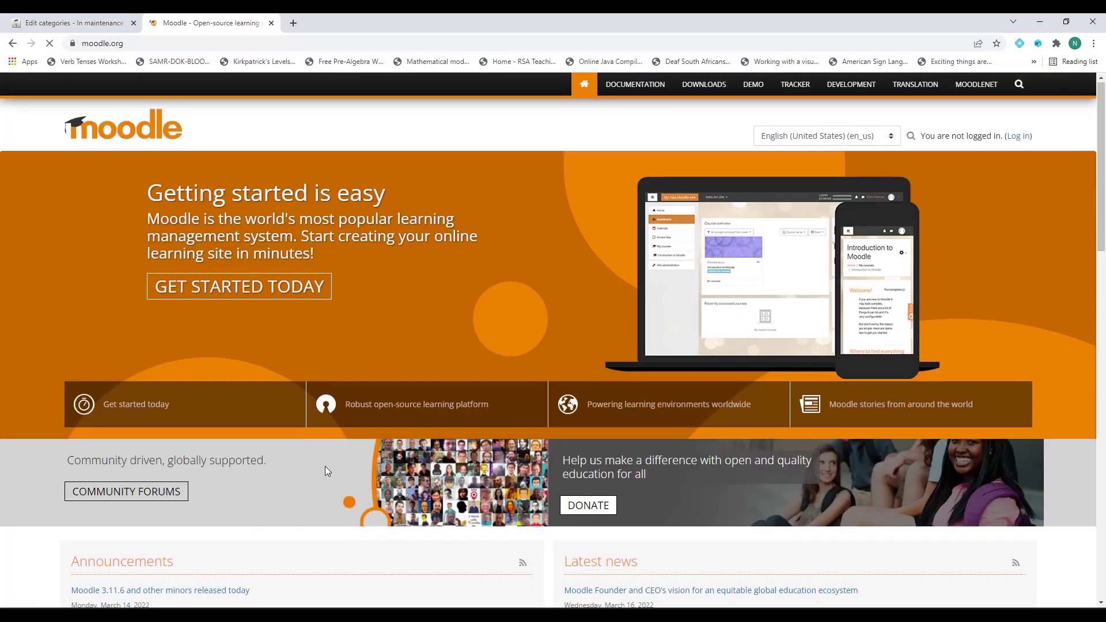
{"action": "scroll", "coordinate": [306, 440], "scroll_direction": "down", "scroll_amount": 8}
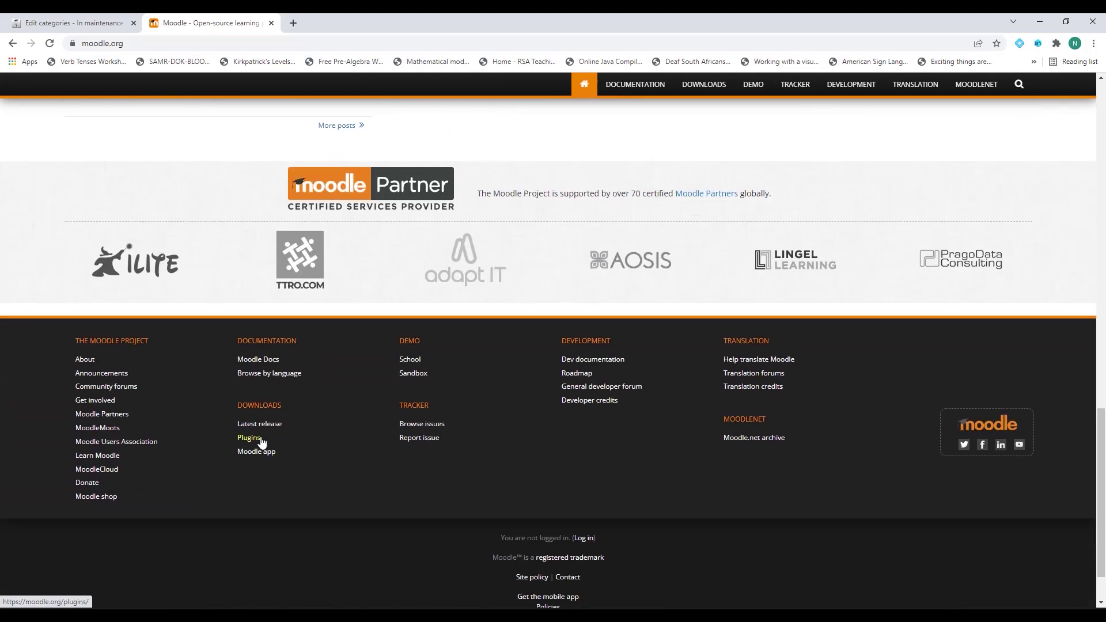
{"action": "left_click", "coordinate": [258, 441]}
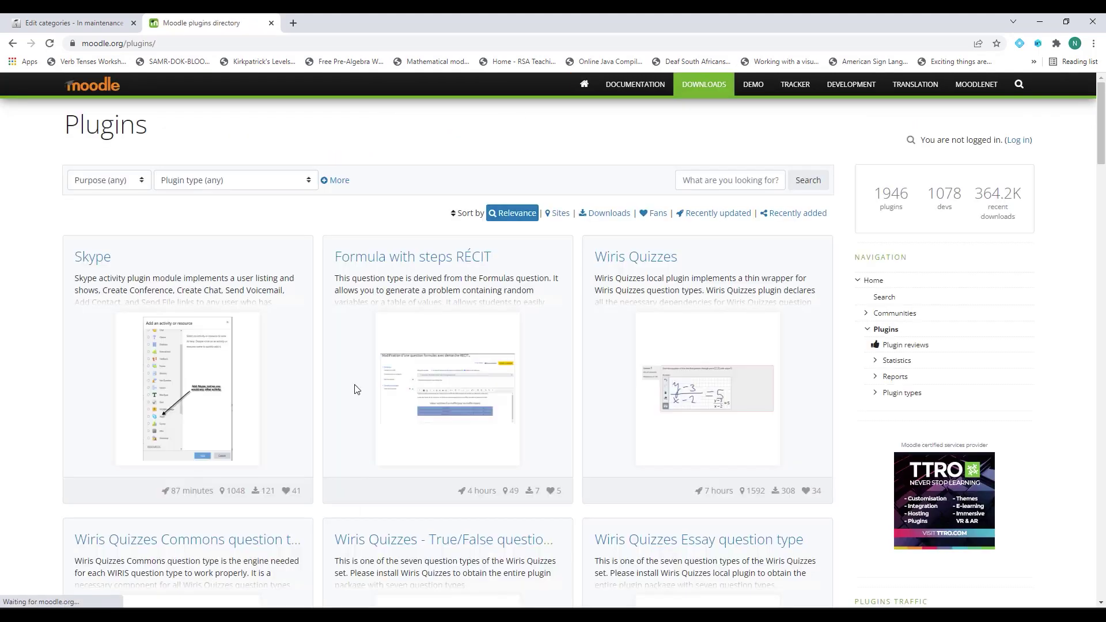
- Search the plugins directory for adaptive quiz and open the available versions of the Adaptive Quiz plugin
{"action": "left_click", "coordinate": [709, 180]}
{"action": "type", "text": "adaptive quiz"}
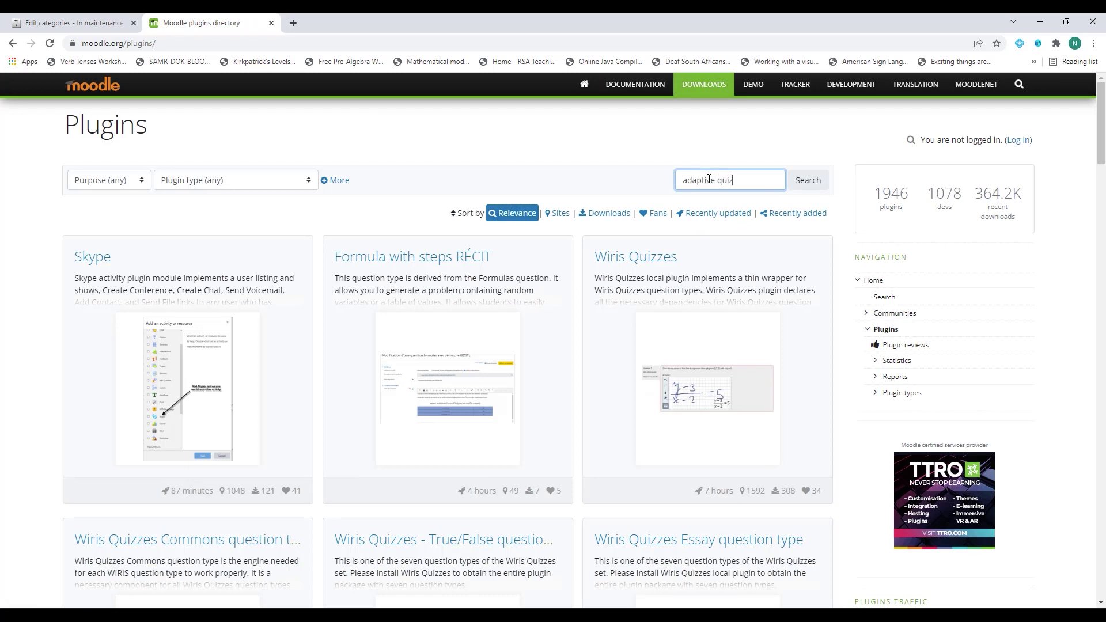
{"action": "left_click", "coordinate": [808, 182]}
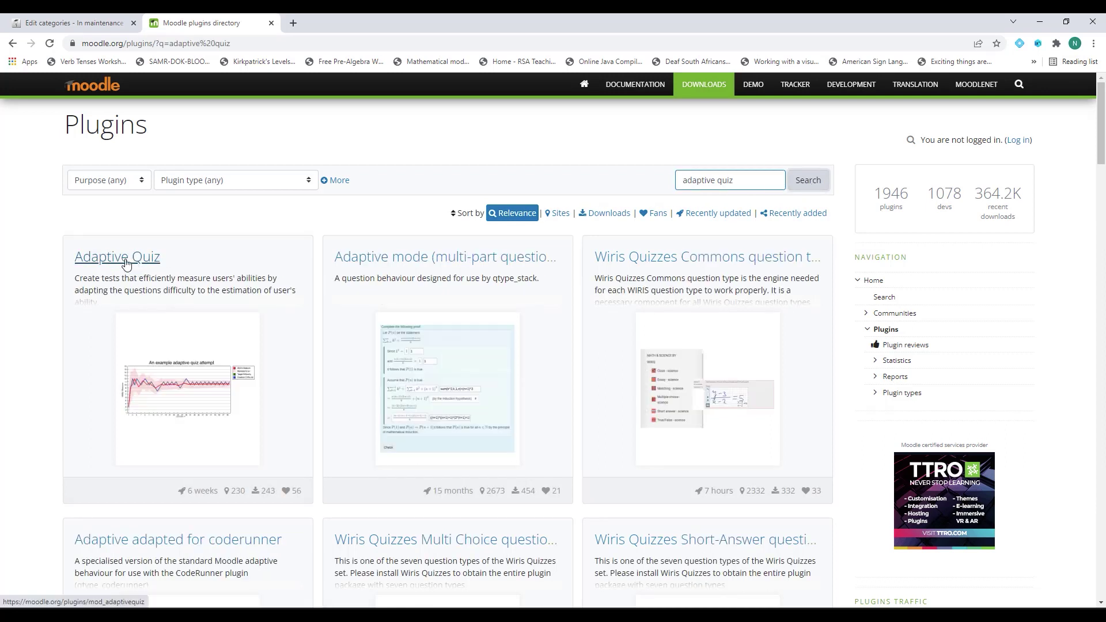
{"action": "left_click", "coordinate": [121, 258]}
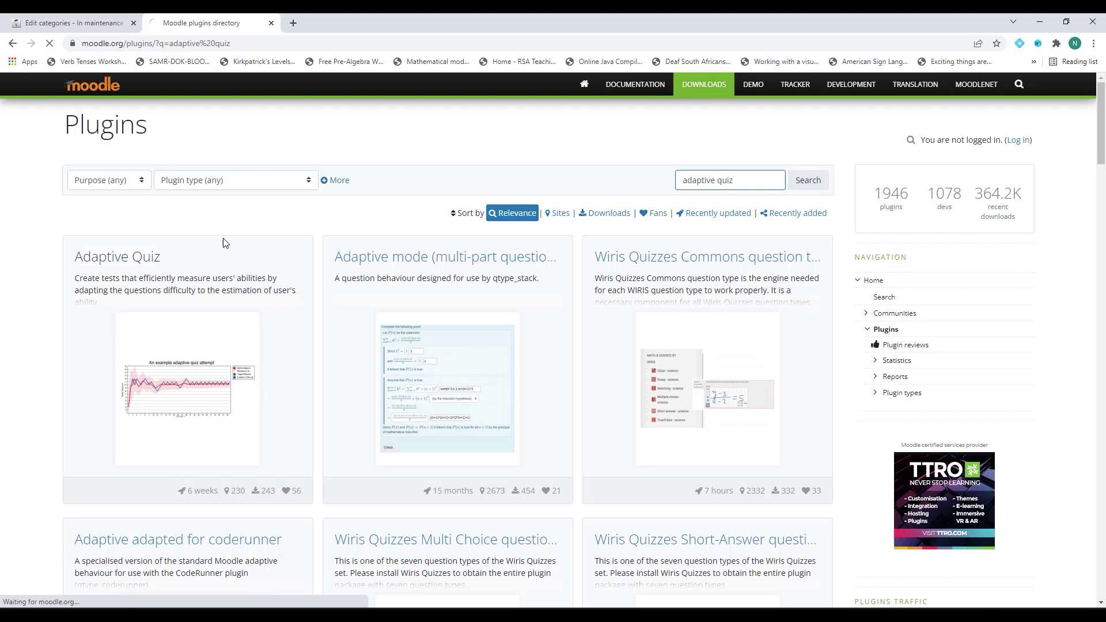
{"action": "left_click", "coordinate": [177, 279]}
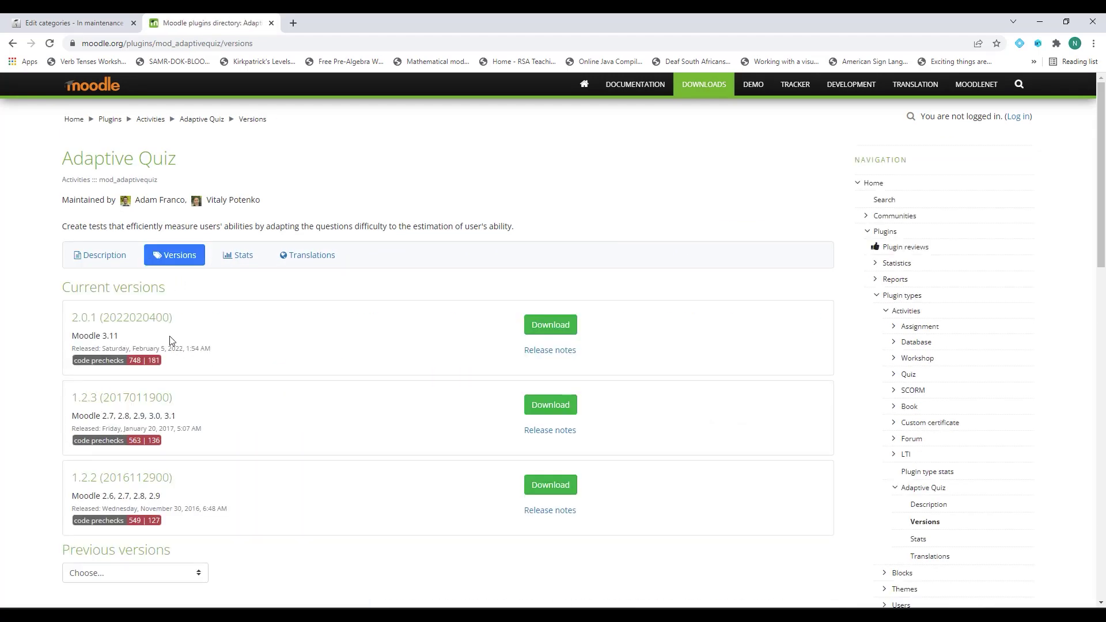
- Download Adaptive Quiz version 2.0.1 for Moodle 3.11 and open the plugin installer in the Moodle site's administration
{"action": "left_click", "coordinate": [546, 329]}
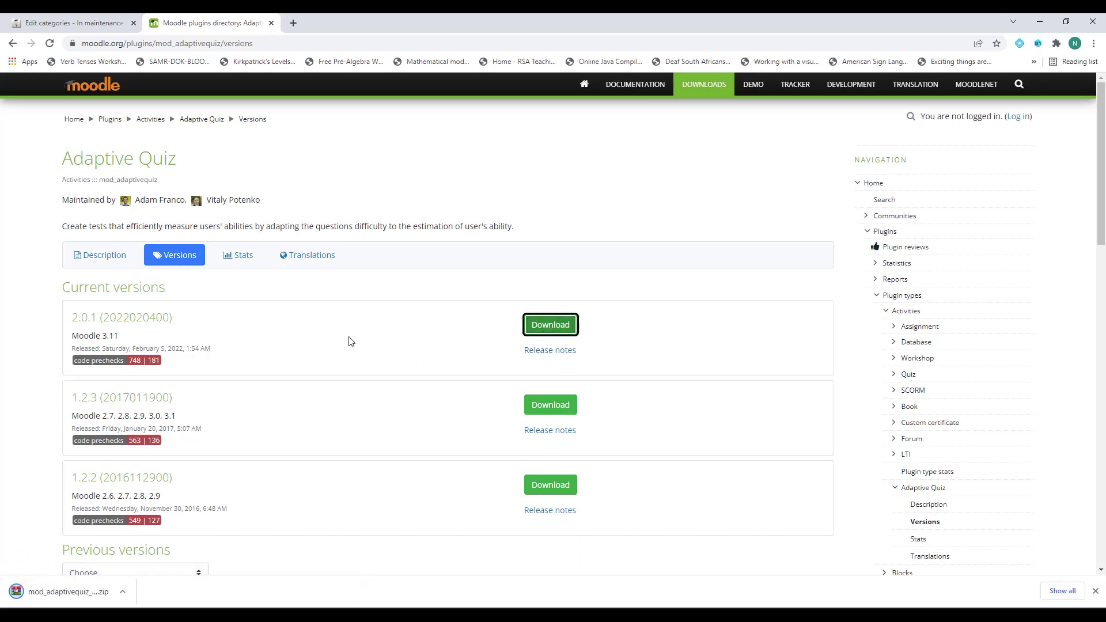
{"action": "left_click", "coordinate": [98, 23]}
{"action": "scroll", "coordinate": [92, 450], "scroll_direction": "down", "scroll_amount": 1}
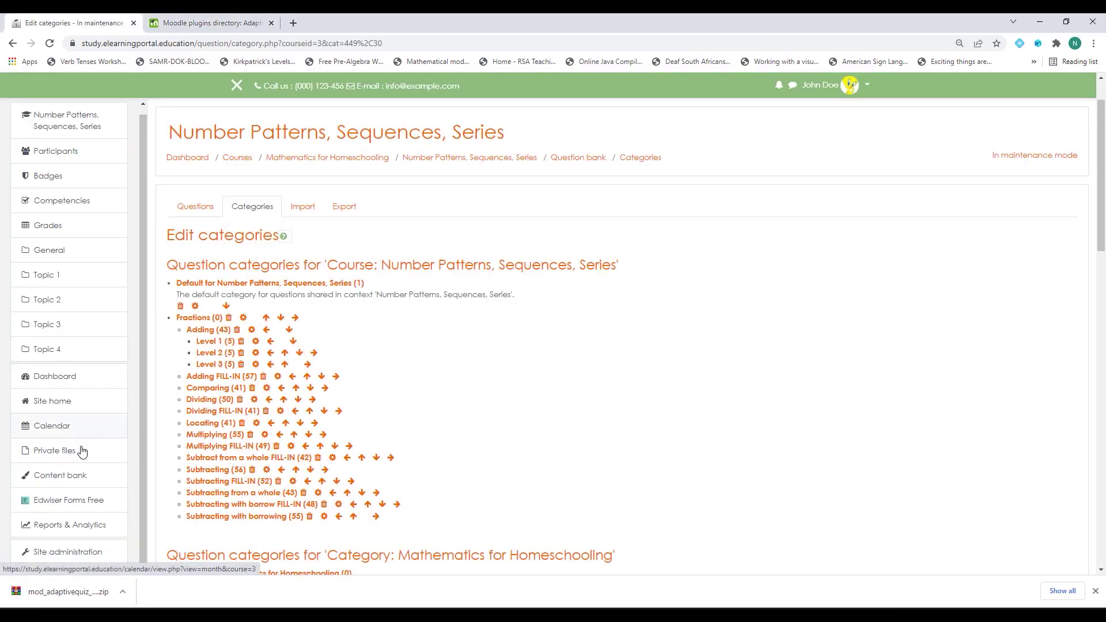
{"action": "left_click", "coordinate": [73, 552]}
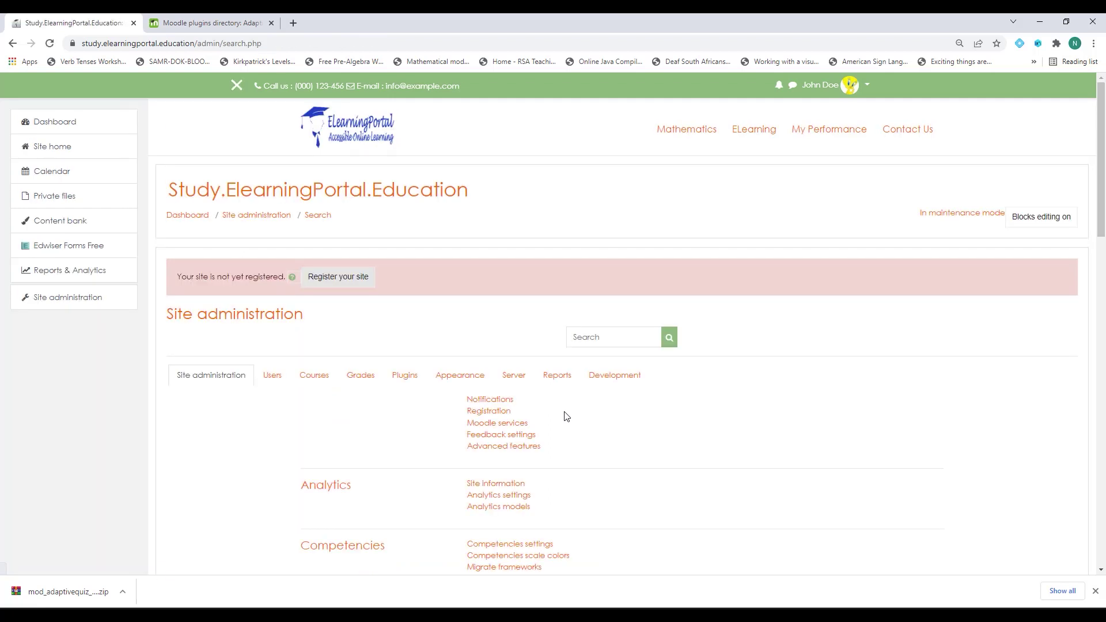
{"action": "left_click", "coordinate": [405, 377]}
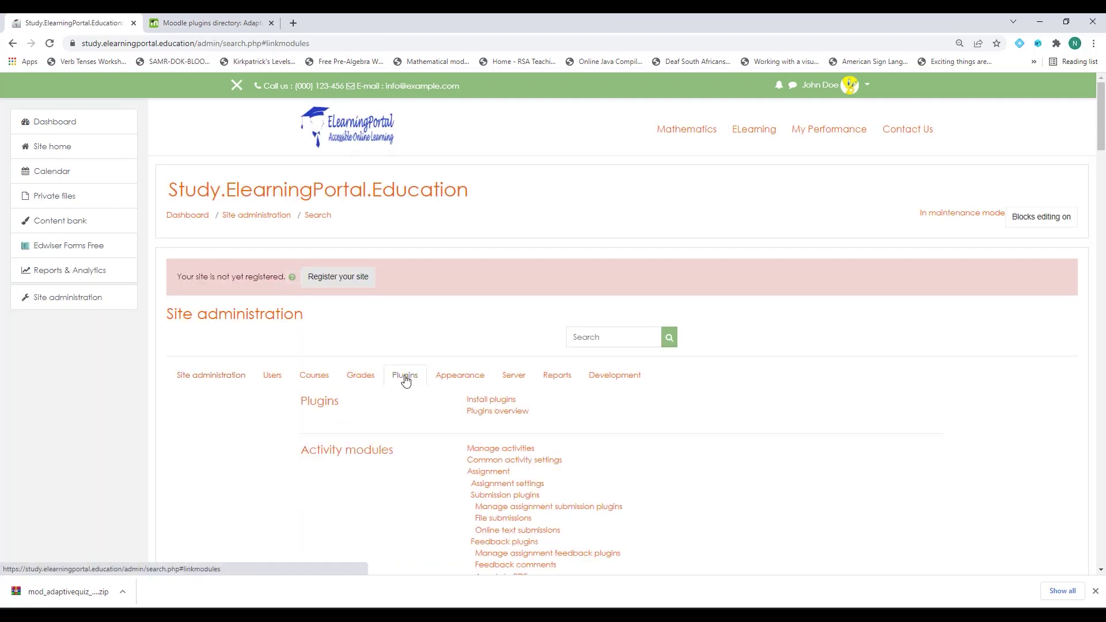
{"action": "left_click", "coordinate": [505, 406]}
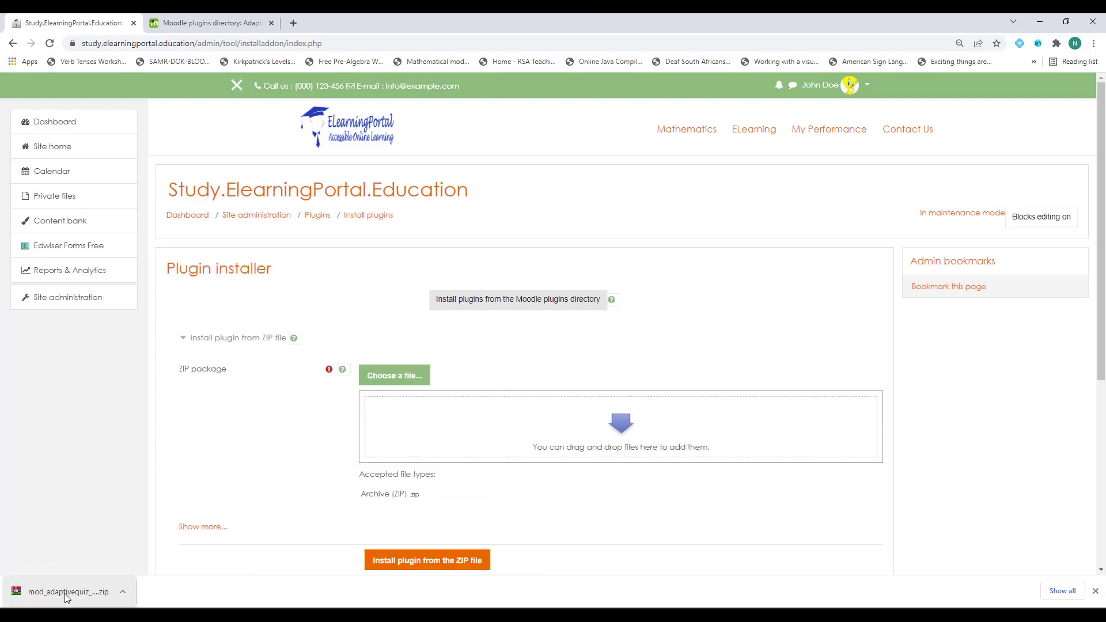
- Upload mod_adaptivequiz_moodle311_2022020400.zip to the plugin installer and continue its installation past the validation
{"action": "left_click_drag", "start_coordinate": [23, 593], "coordinate": [419, 448]}
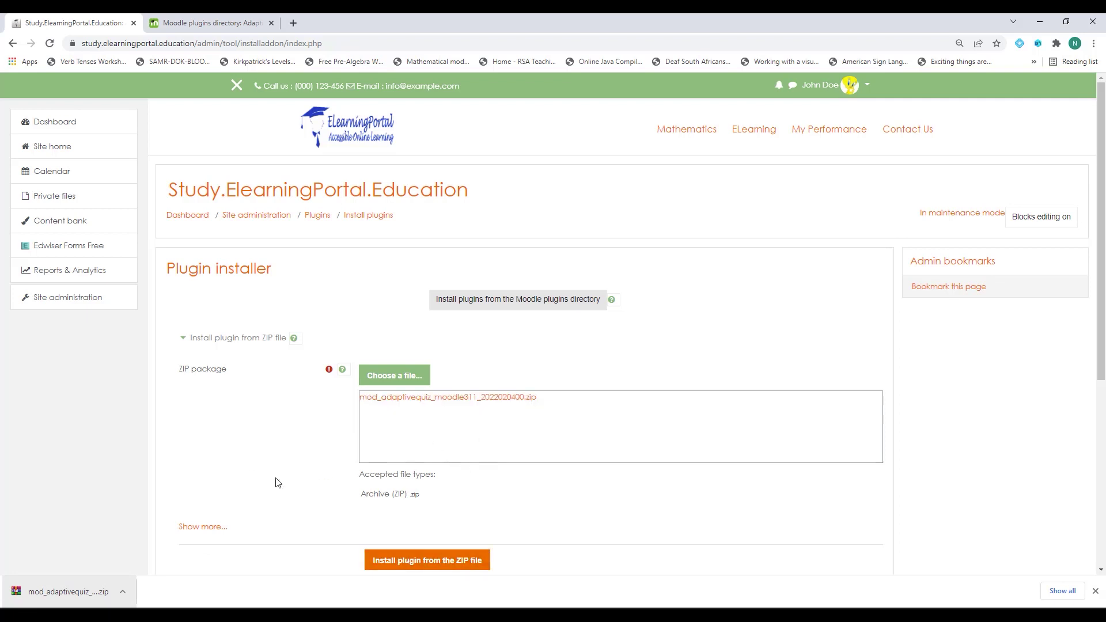
{"action": "left_click", "coordinate": [431, 563]}
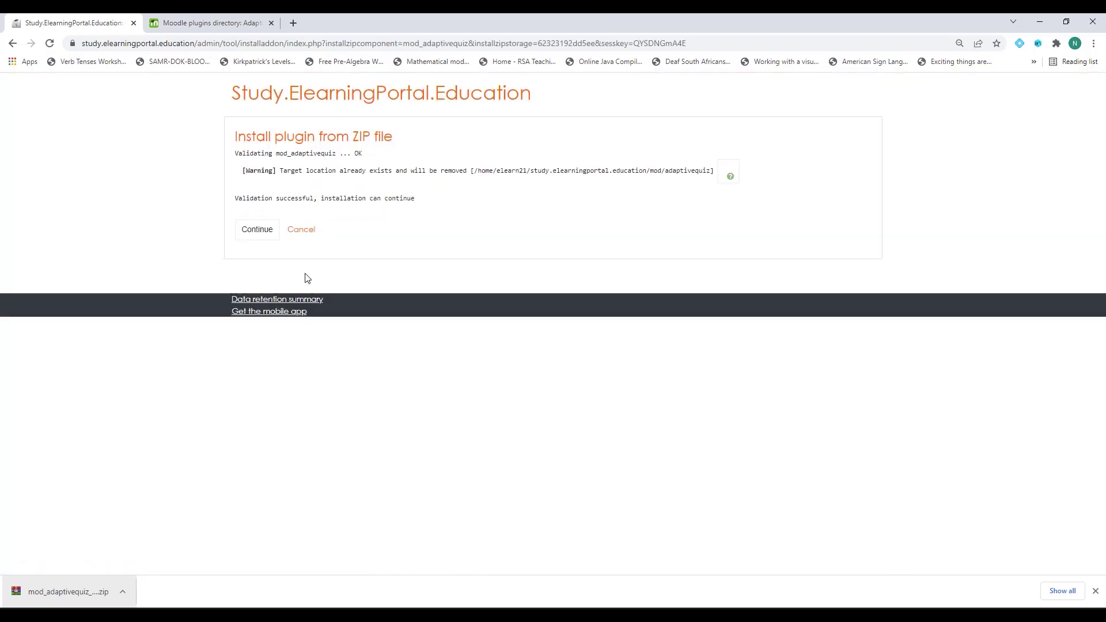
{"action": "left_click", "coordinate": [257, 230]}
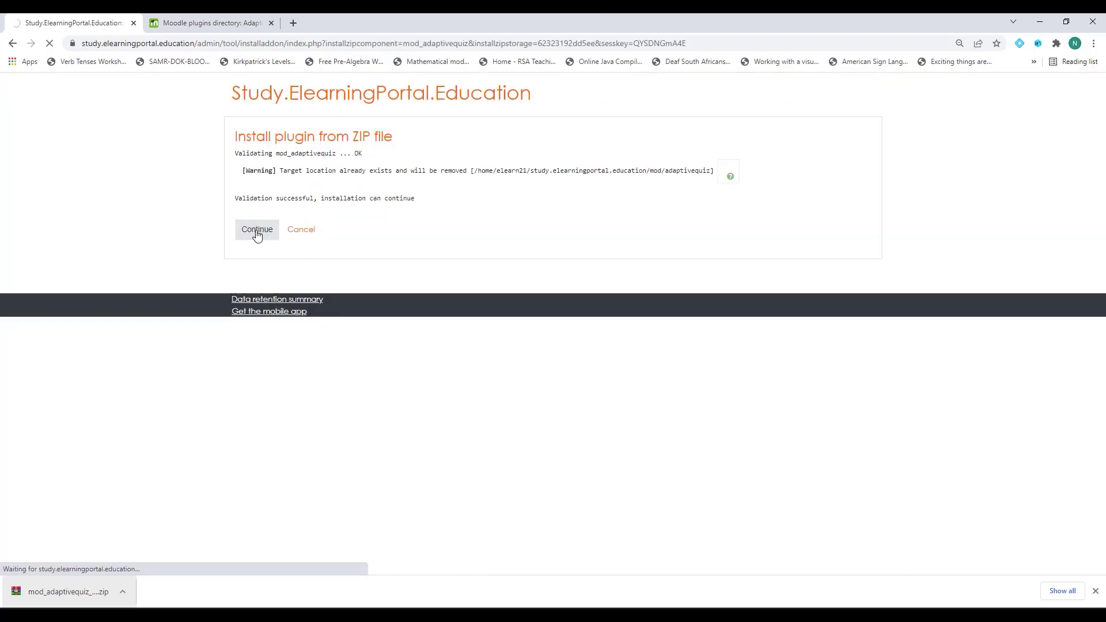
- Continue past the server checks and upgrade the Moodle database with the Adaptive Quiz plugin
{"action": "scroll", "coordinate": [537, 415], "scroll_direction": "down", "scroll_amount": 8}
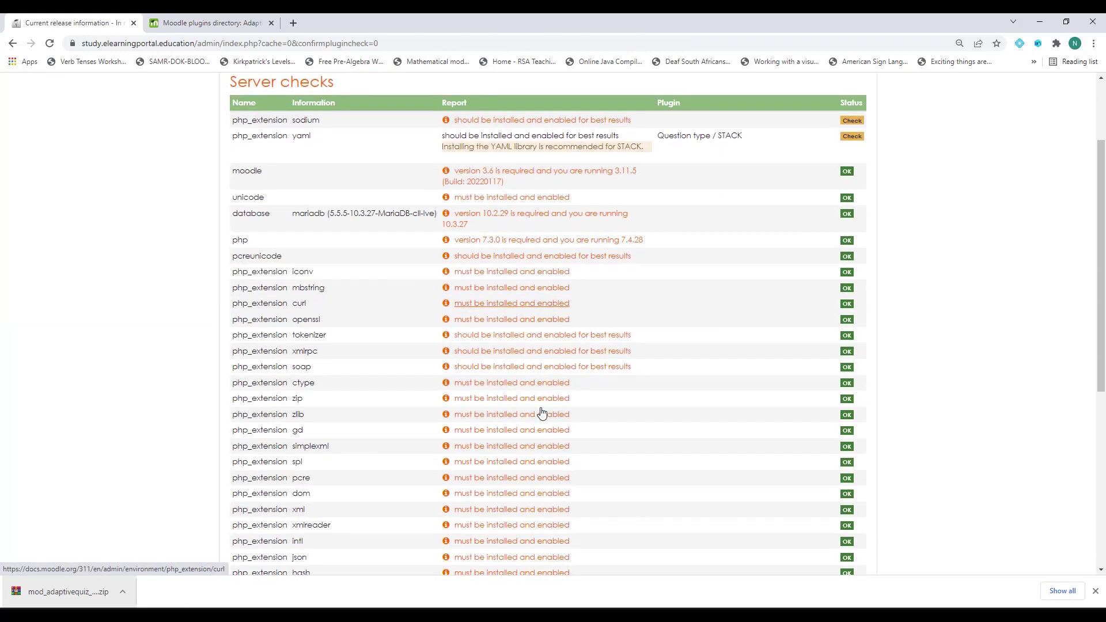
{"action": "scroll", "coordinate": [565, 410], "scroll_direction": "down", "scroll_amount": 2}
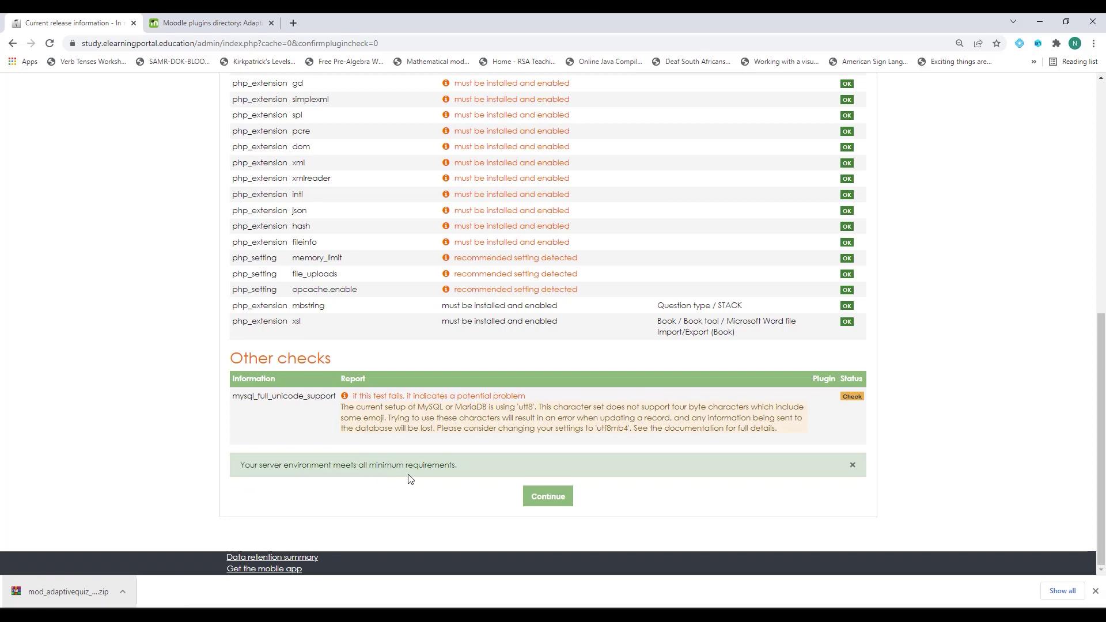
{"action": "left_click", "coordinate": [554, 502]}
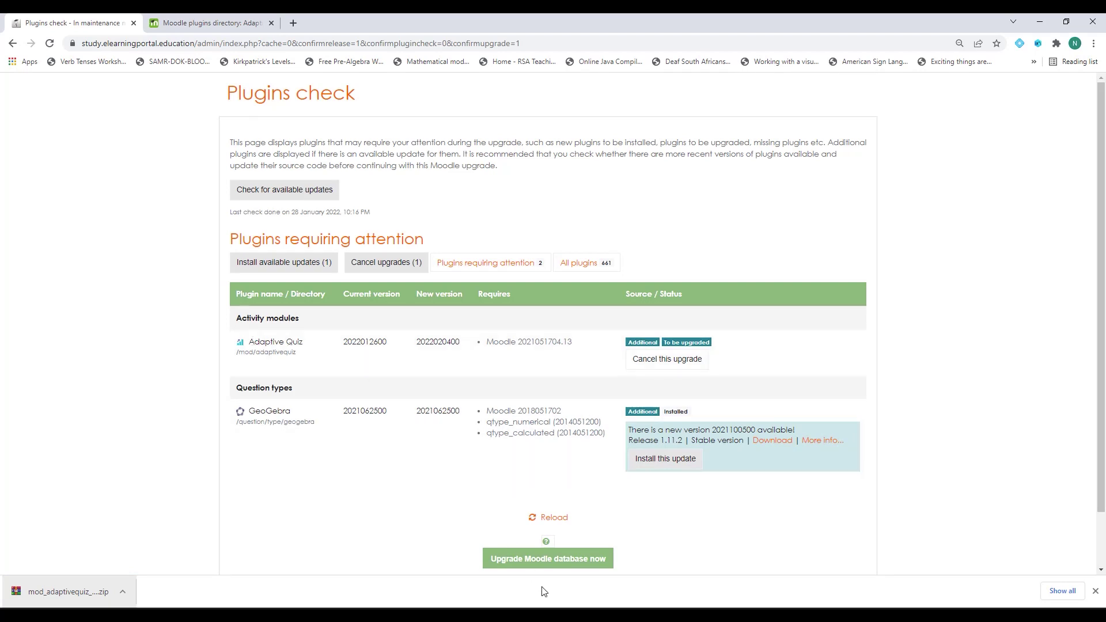
{"action": "left_click", "coordinate": [539, 566]}
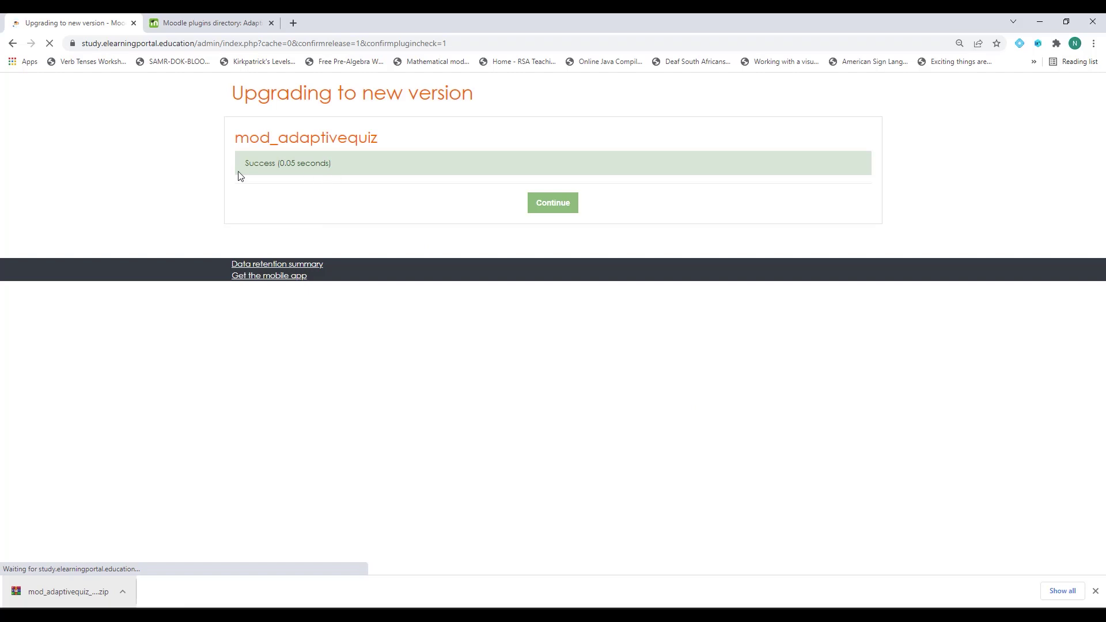
{"action": "left_click", "coordinate": [556, 206]}
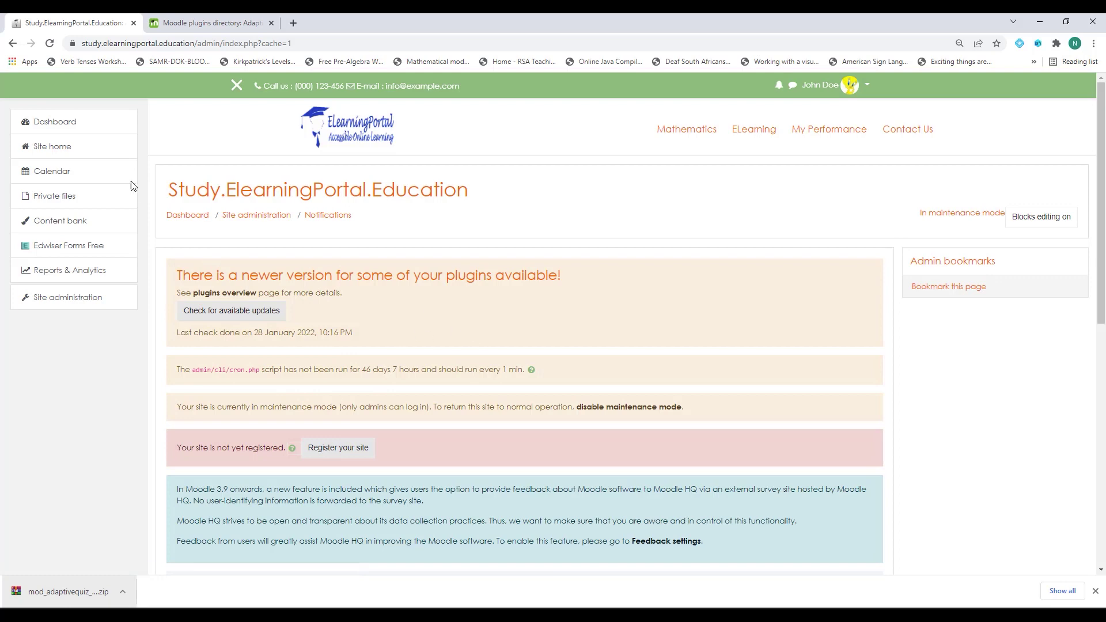
- Open the Number Patterns, Sequences, Series course under Mathematics for Homeschooling and turn editing on
{"action": "left_click", "coordinate": [66, 151]}
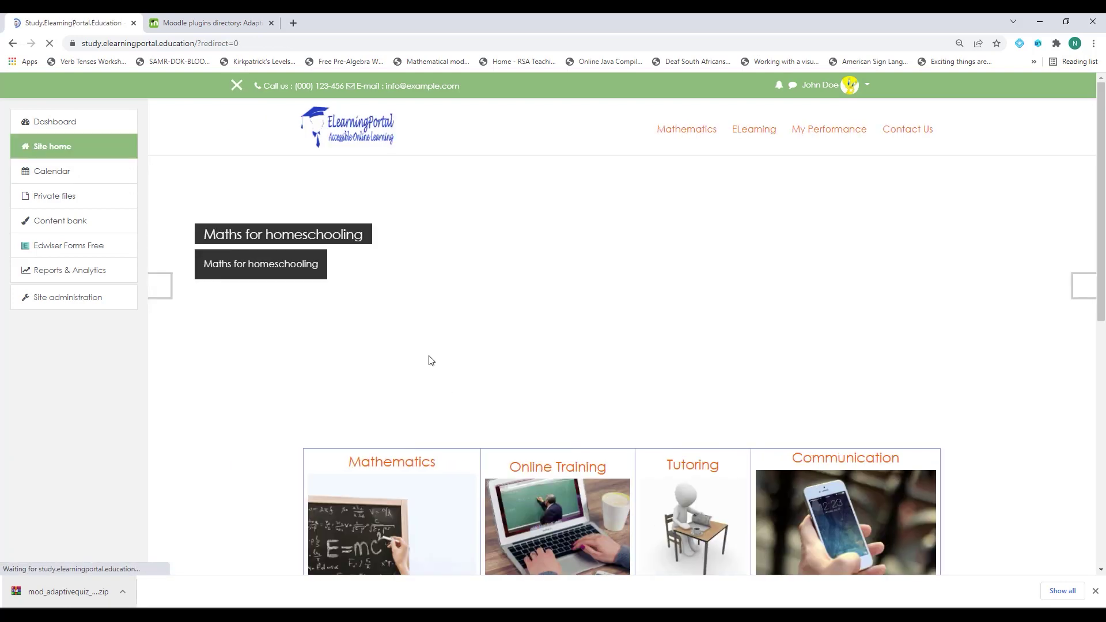
{"action": "scroll", "coordinate": [428, 361], "scroll_direction": "down", "scroll_amount": 5}
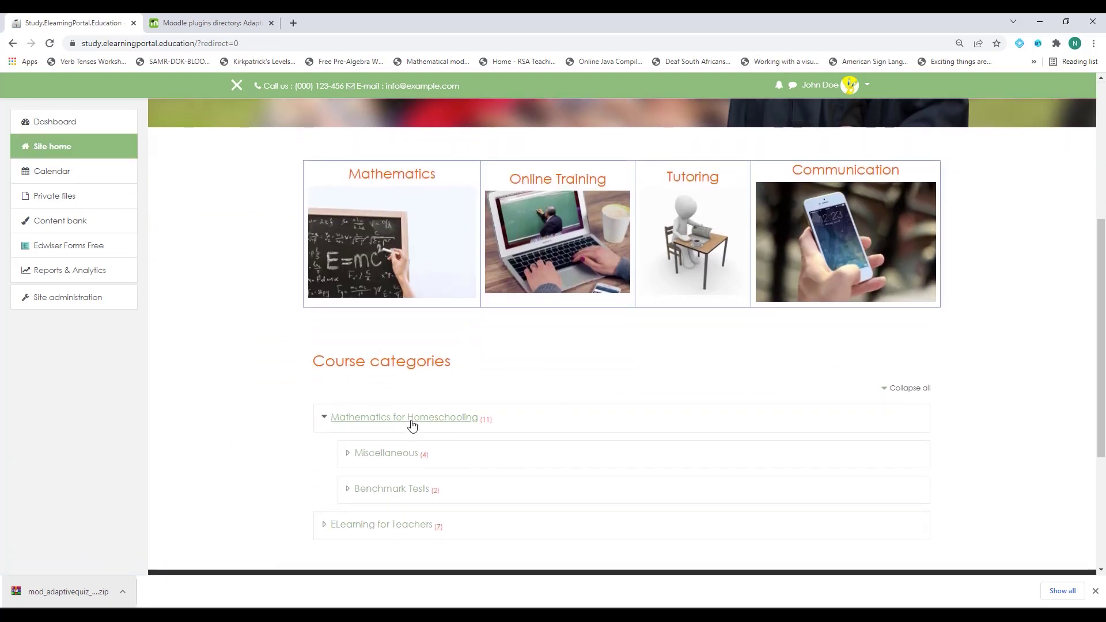
{"action": "left_click", "coordinate": [409, 419]}
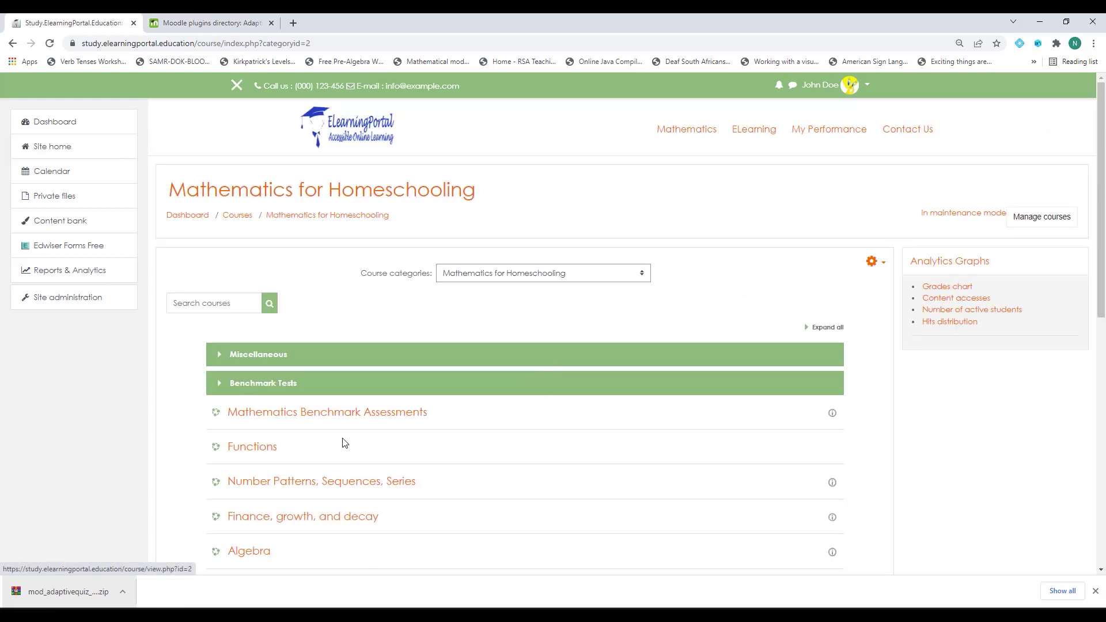
{"action": "left_click", "coordinate": [405, 484]}
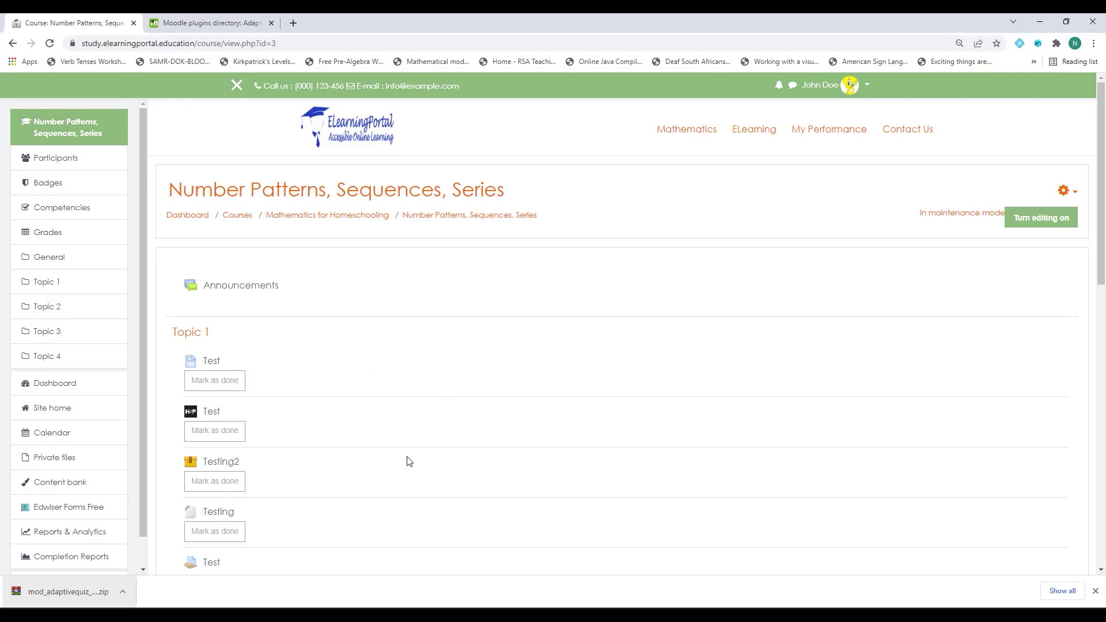
{"action": "scroll", "coordinate": [489, 413], "scroll_direction": "down", "scroll_amount": 3}
{"action": "scroll", "coordinate": [490, 412], "scroll_direction": "up", "scroll_amount": 3}
{"action": "left_click", "coordinate": [1049, 222]}
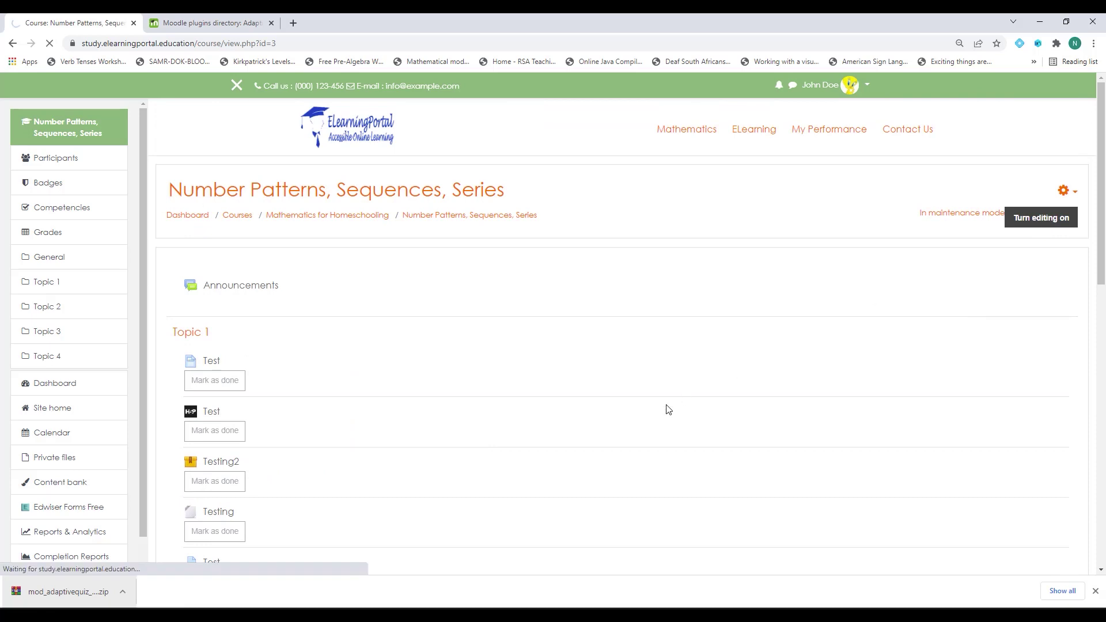
- Add a new Adaptive Quiz activity to Topic 4 of the course
{"action": "scroll", "coordinate": [668, 409], "scroll_direction": "down", "scroll_amount": 3}
{"action": "scroll", "coordinate": [667, 409], "scroll_direction": "down", "scroll_amount": 6}
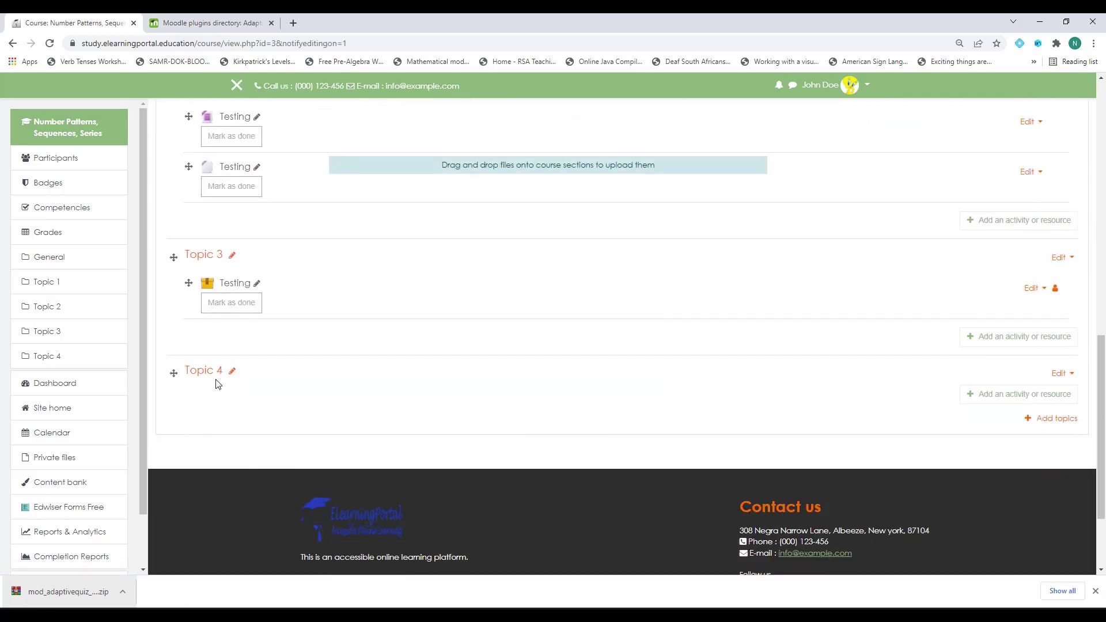
{"action": "left_click", "coordinate": [1003, 397]}
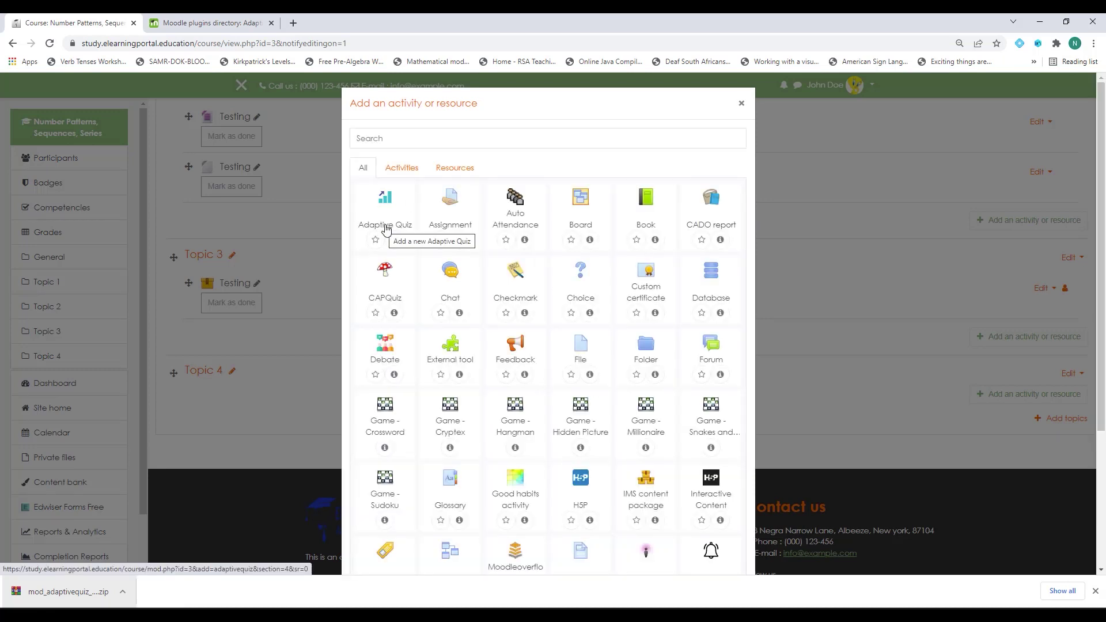
{"action": "left_click", "coordinate": [387, 230]}
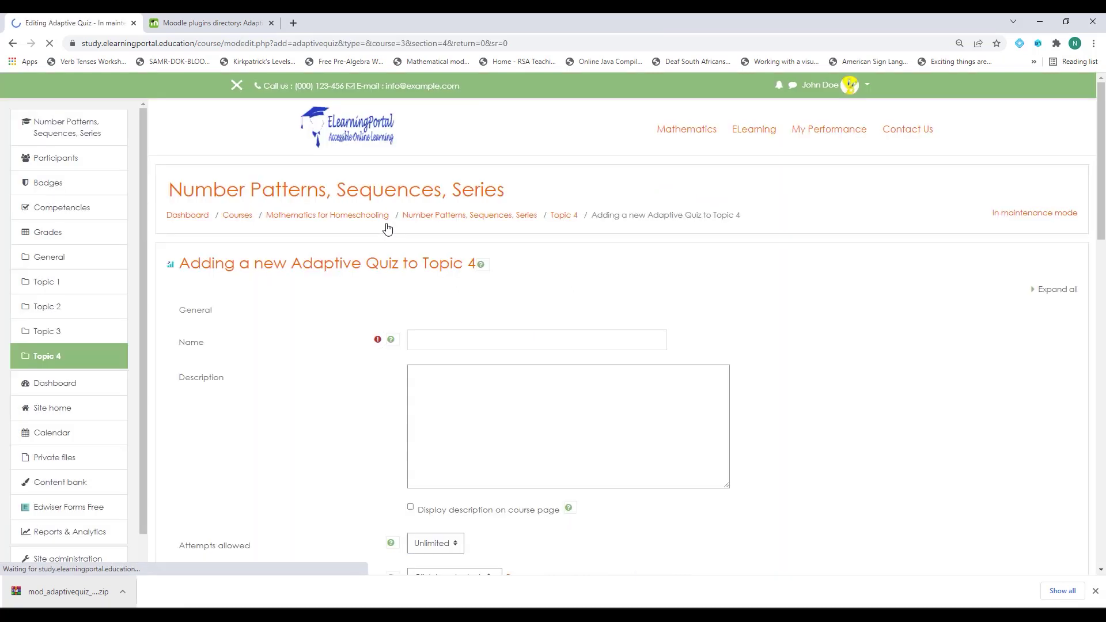
- Name the quiz Adaptive Fraction Quiz and set the attempts allowed to 1
{"action": "left_click", "coordinate": [450, 343]}
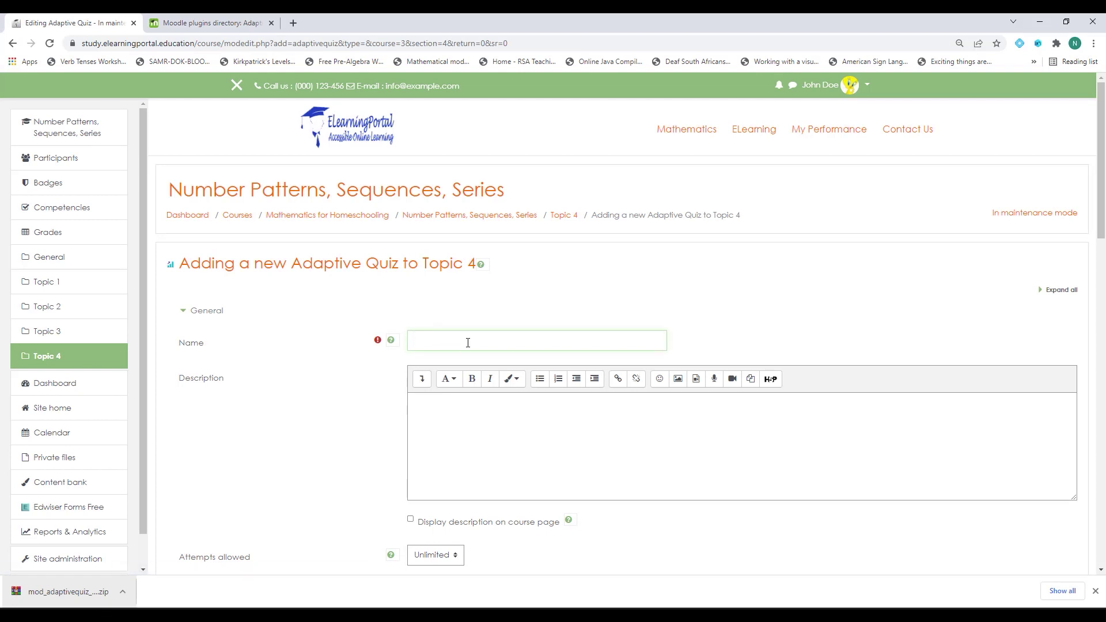
{"action": "type", "text": "Add"}
{"action": "type", "text": "ptive"}
{"action": "type", "text": " Froction Quiz"}
{"action": "scroll", "coordinate": [277, 389], "scroll_direction": "down", "scroll_amount": 4}
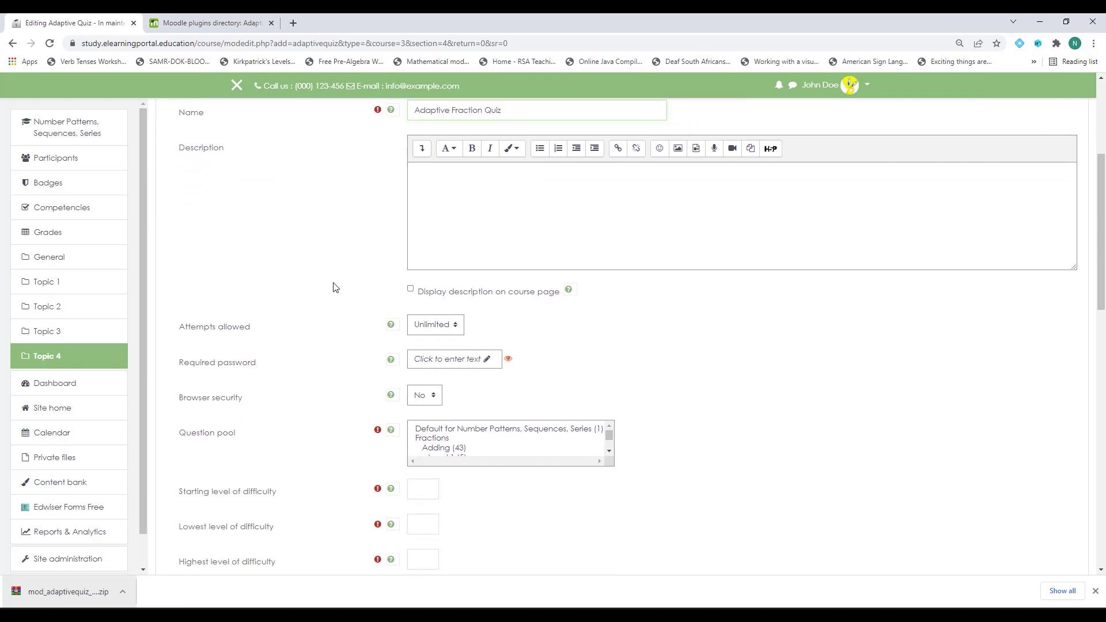
{"action": "left_click", "coordinate": [455, 326]}
{"action": "left_click", "coordinate": [429, 349]}
- Select the Level 1, Level 2 and Level 3 categories under Adding as the quiz's question pool
{"action": "scroll", "coordinate": [317, 374], "scroll_direction": "down", "scroll_amount": 2}
{"action": "scroll", "coordinate": [278, 353], "scroll_direction": "down", "scroll_amount": 1}
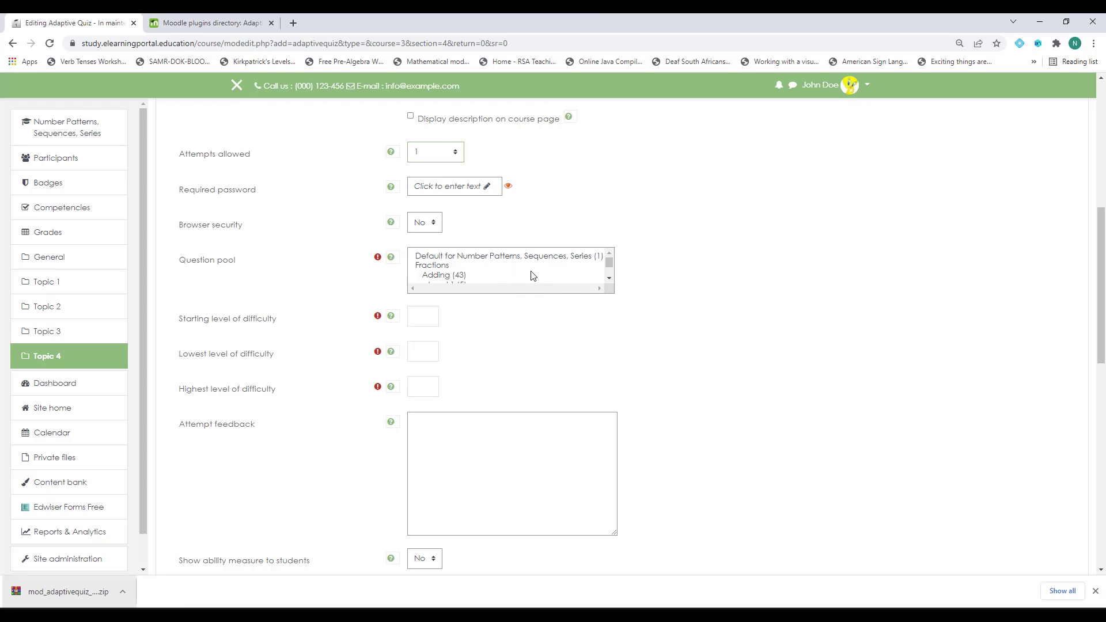
{"action": "left_click", "coordinate": [608, 279]}
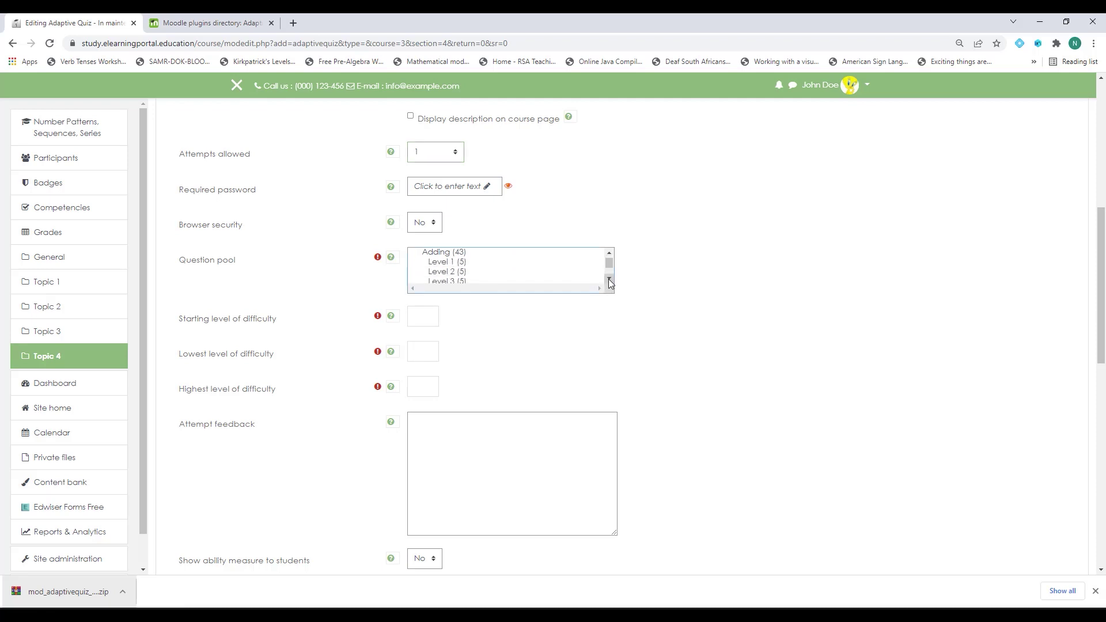
{"action": "left_click", "coordinate": [453, 264]}
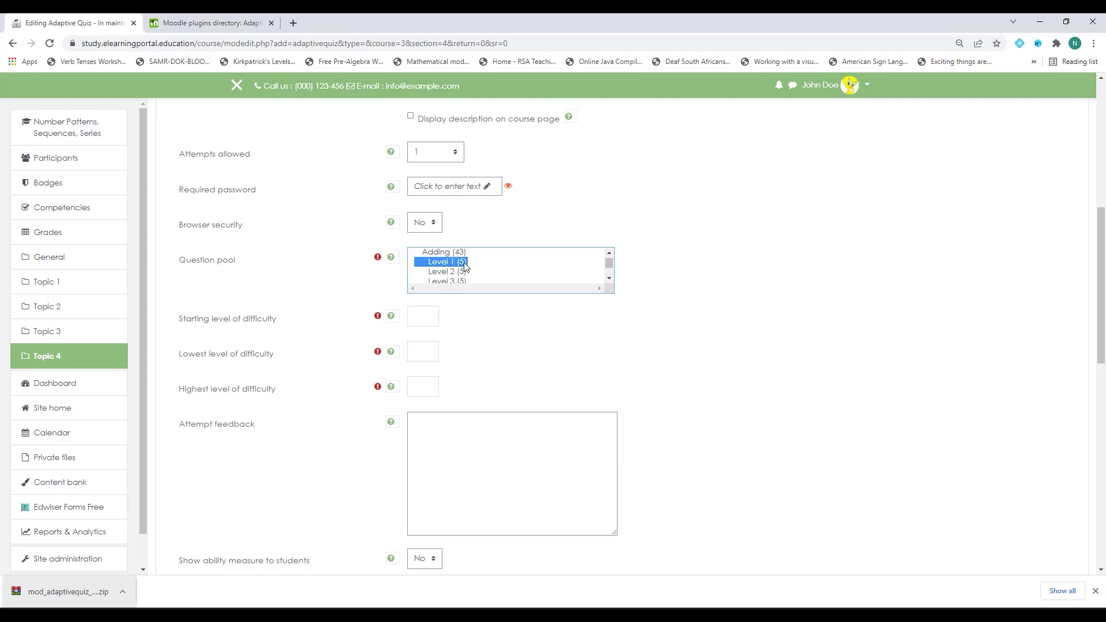
{"action": "left_click_drag", "start_coordinate": [456, 273], "coordinate": [454, 279]}
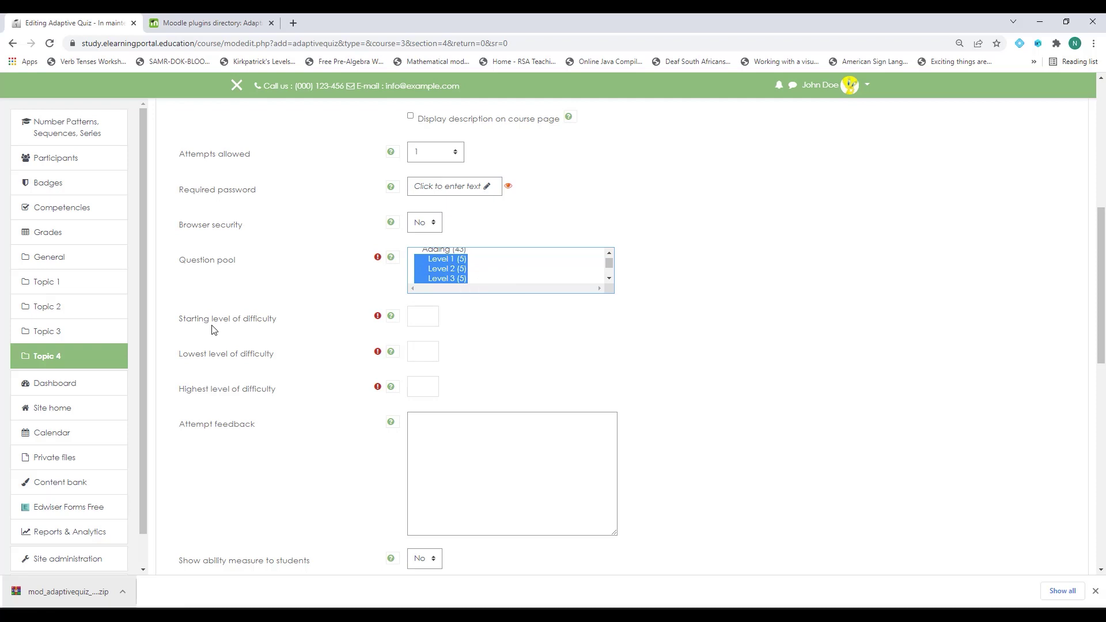
- Set the starting and lowest levels of difficulty to 1 and the highest level to 3
{"action": "left_click", "coordinate": [429, 317]}
{"action": "type", "text": "1"}
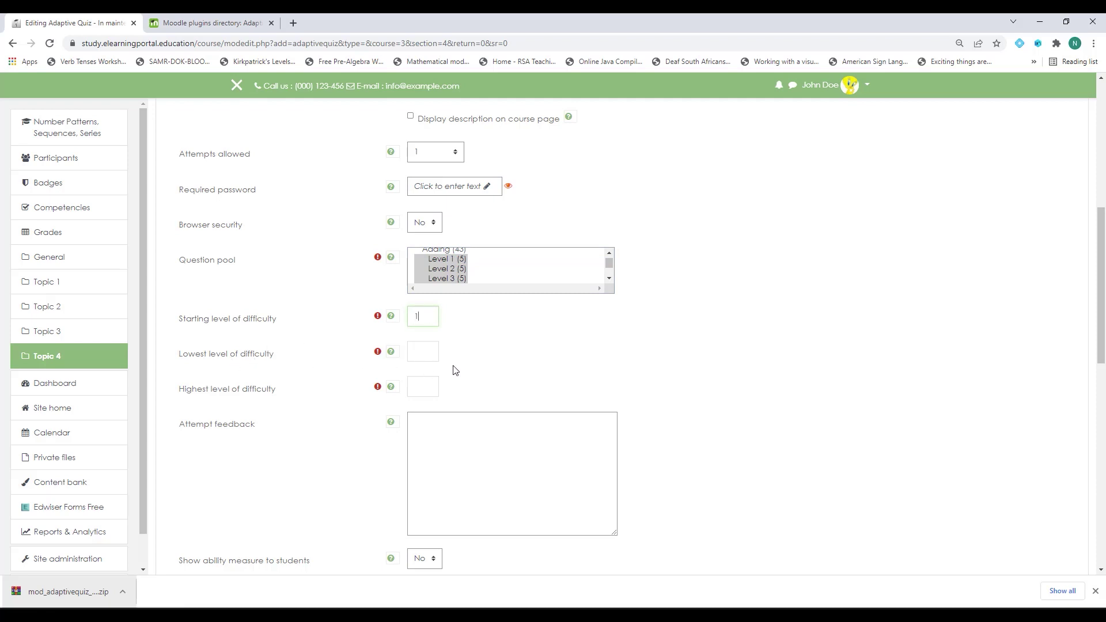
{"action": "left_click", "coordinate": [428, 354]}
{"action": "type", "text": "1"}
{"action": "left_click", "coordinate": [425, 385]}
- Set the option for showing the ability measure to students to Yes
{"action": "scroll", "coordinate": [311, 407], "scroll_direction": "down", "scroll_amount": 2}
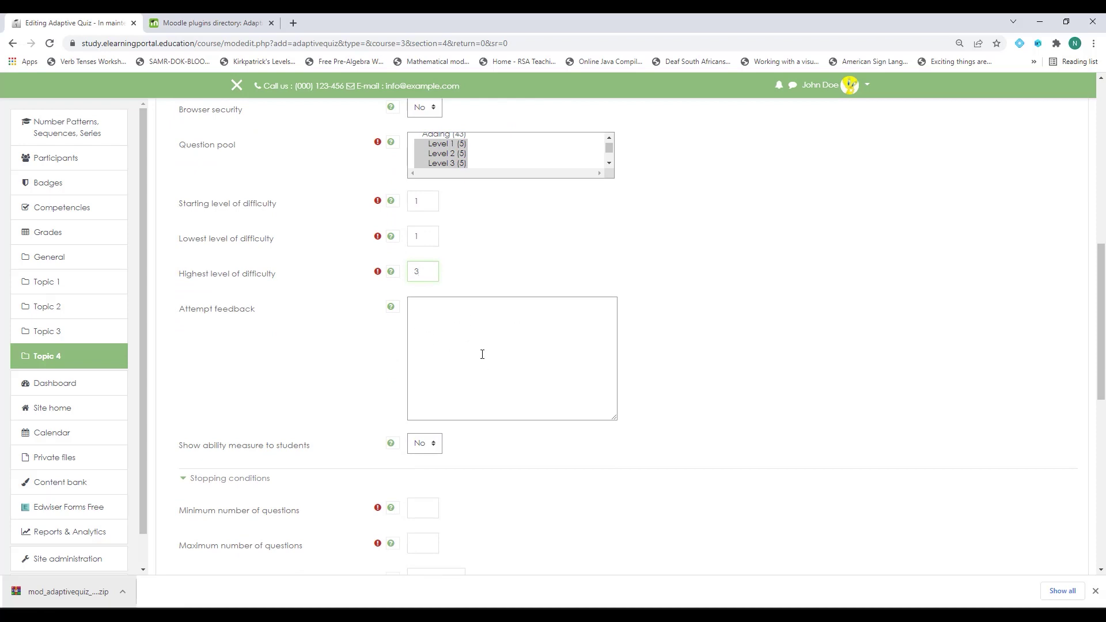
{"action": "scroll", "coordinate": [345, 369], "scroll_direction": "down", "scroll_amount": 1}
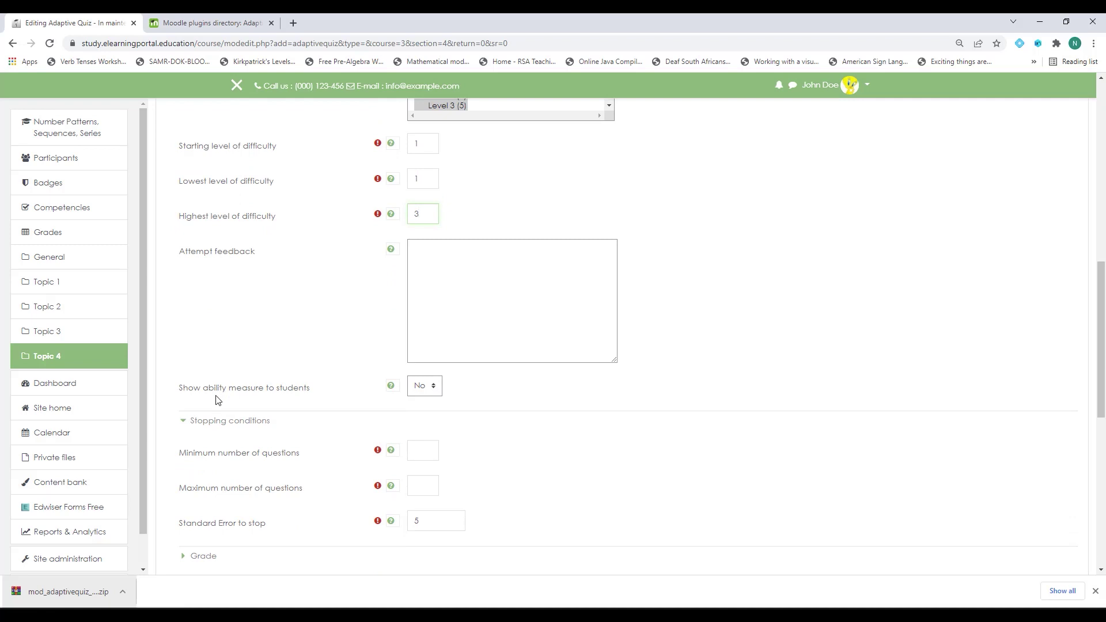
{"action": "left_click", "coordinate": [429, 392]}
{"action": "left_click", "coordinate": [423, 411]}
- Set the stopping conditions to a minimum of 1 question and a maximum of 15 questions
{"action": "scroll", "coordinate": [344, 347], "scroll_direction": "down", "scroll_amount": 2}
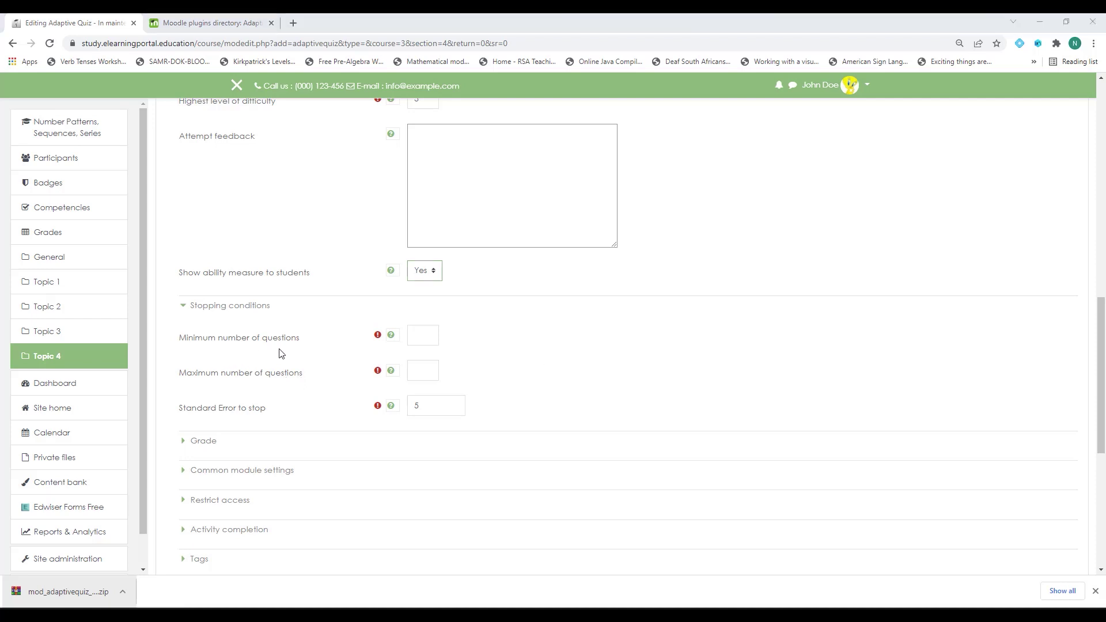
{"action": "left_click", "coordinate": [429, 335]}
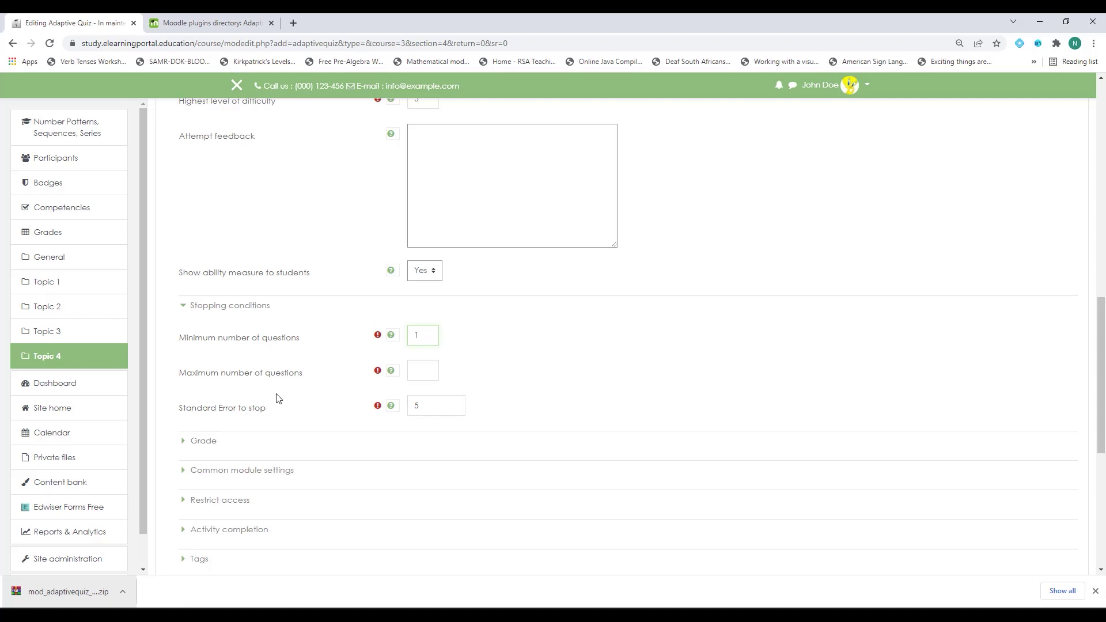
{"action": "scroll", "coordinate": [343, 395], "scroll_direction": "up", "scroll_amount": 4}
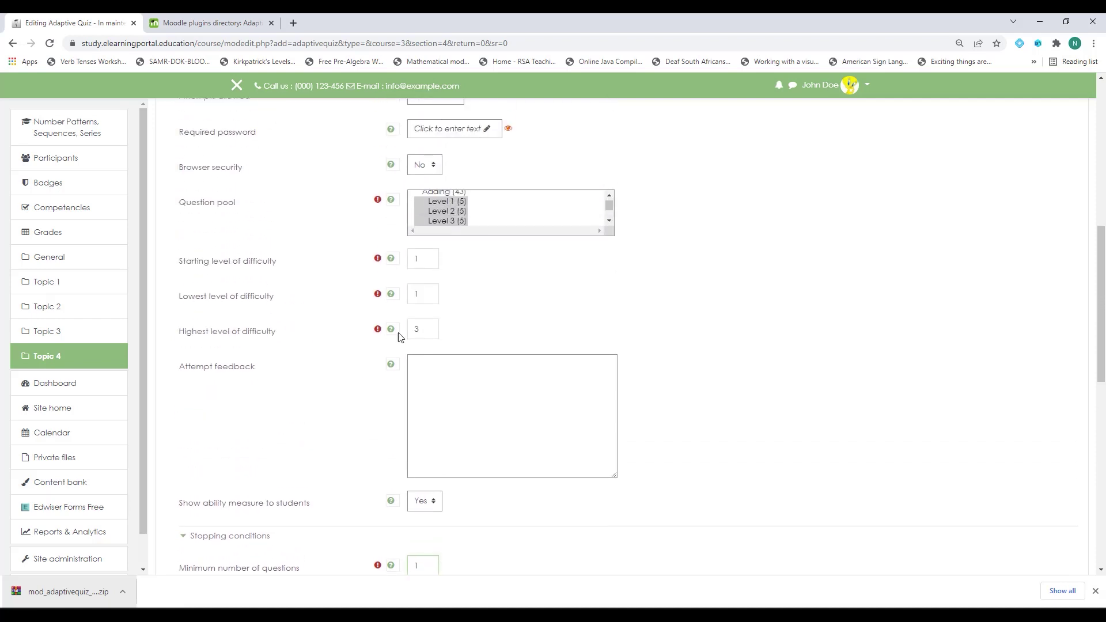
{"action": "scroll", "coordinate": [284, 402], "scroll_direction": "down", "scroll_amount": 4}
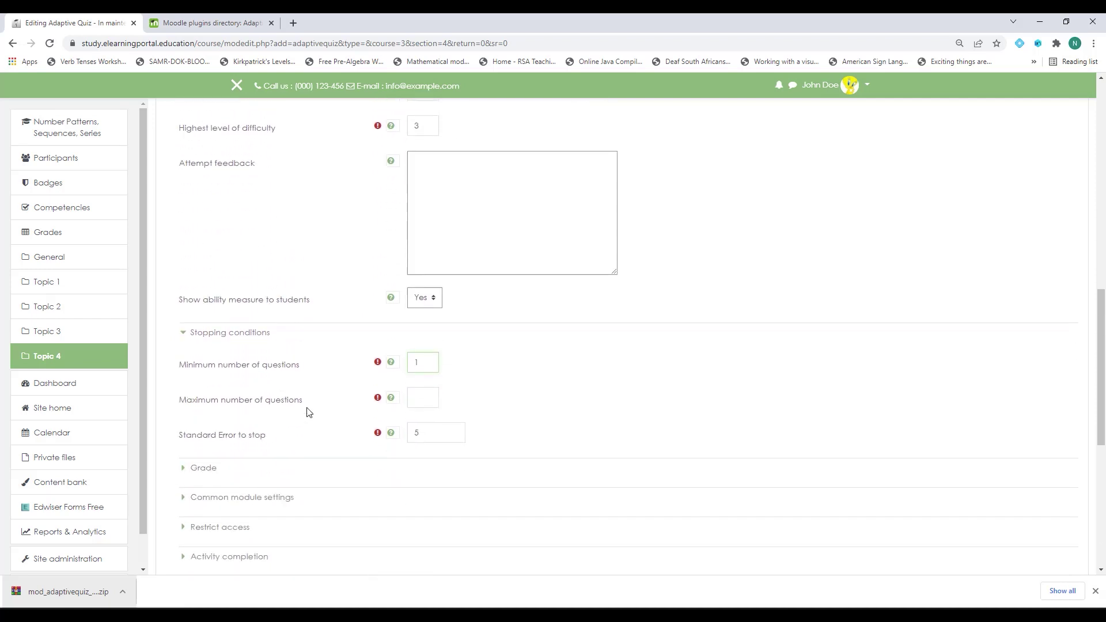
{"action": "left_click", "coordinate": [423, 371]}
{"action": "type", "text": "15"}
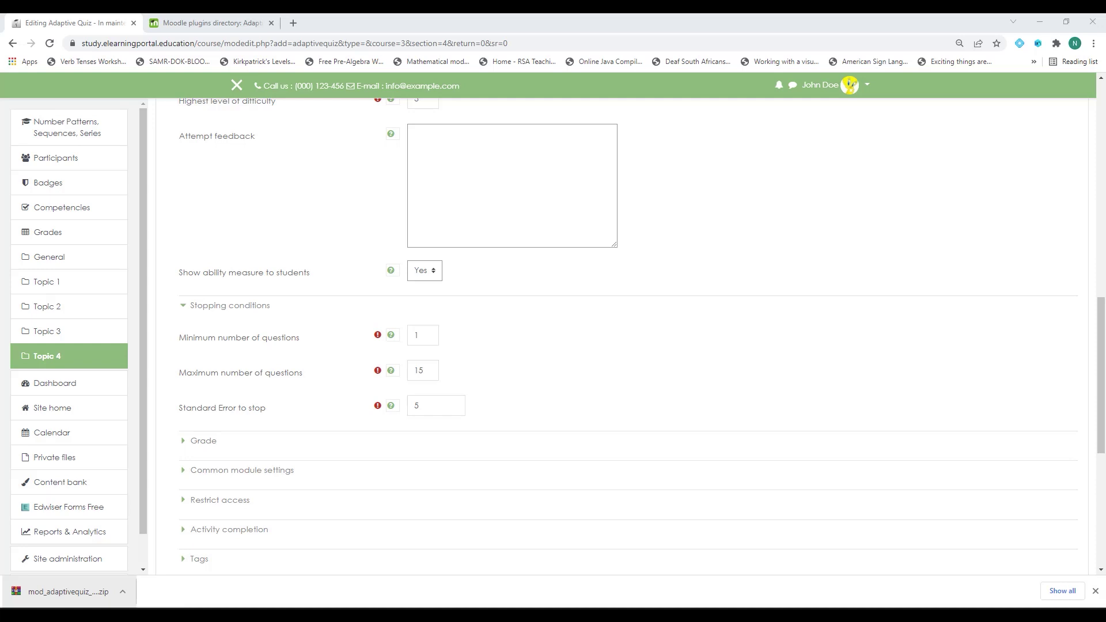
- Set the Standard Error to stop to 9.03 in the stopping conditions
{"action": "left_click", "coordinate": [421, 407]}
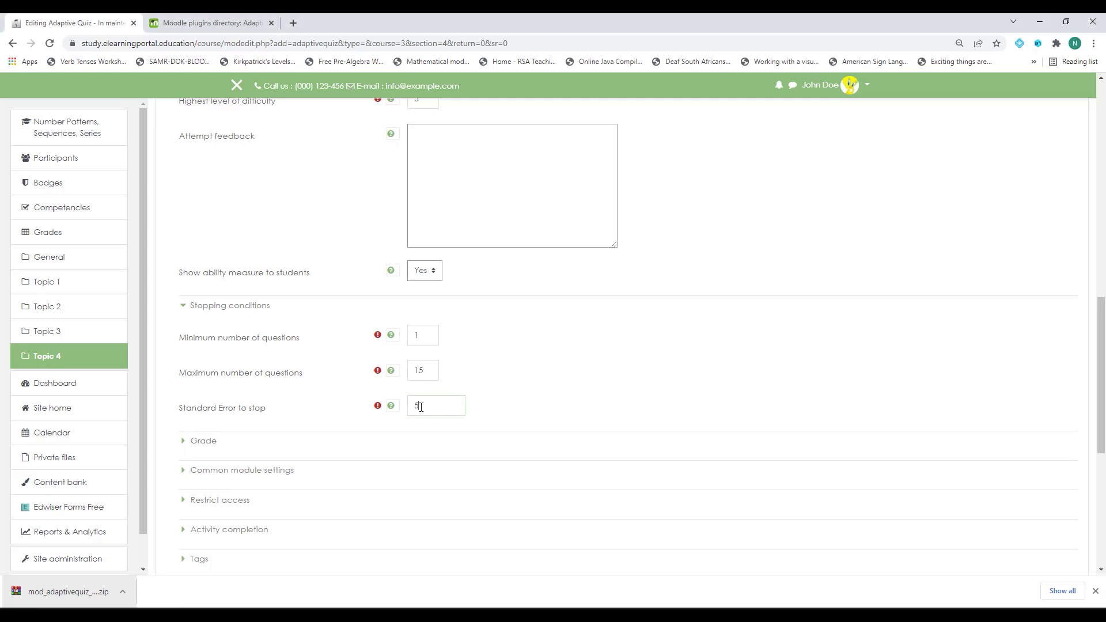
{"action": "left_click_drag", "start_coordinate": [420, 406], "coordinate": [408, 411]}
{"action": "type", "text": "9.03"}
{"action": "scroll", "coordinate": [384, 396], "scroll_direction": "down", "scroll_amount": 2}
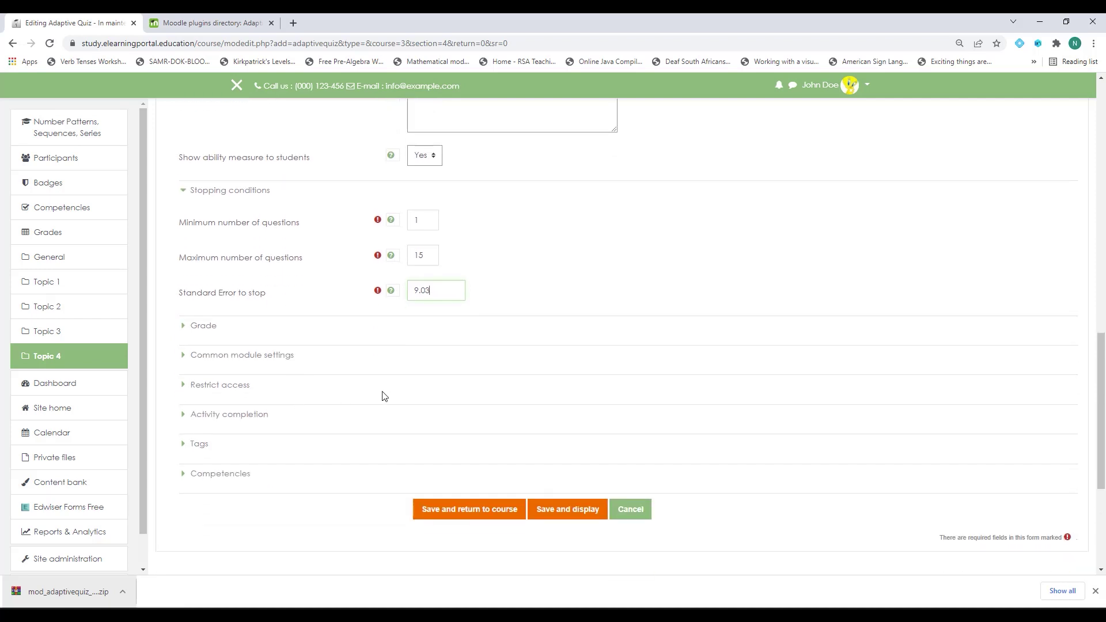
- Show the activity as complete when conditions are met, require students to receive a grade, and save and display the quiz
{"action": "left_click", "coordinate": [203, 327]}
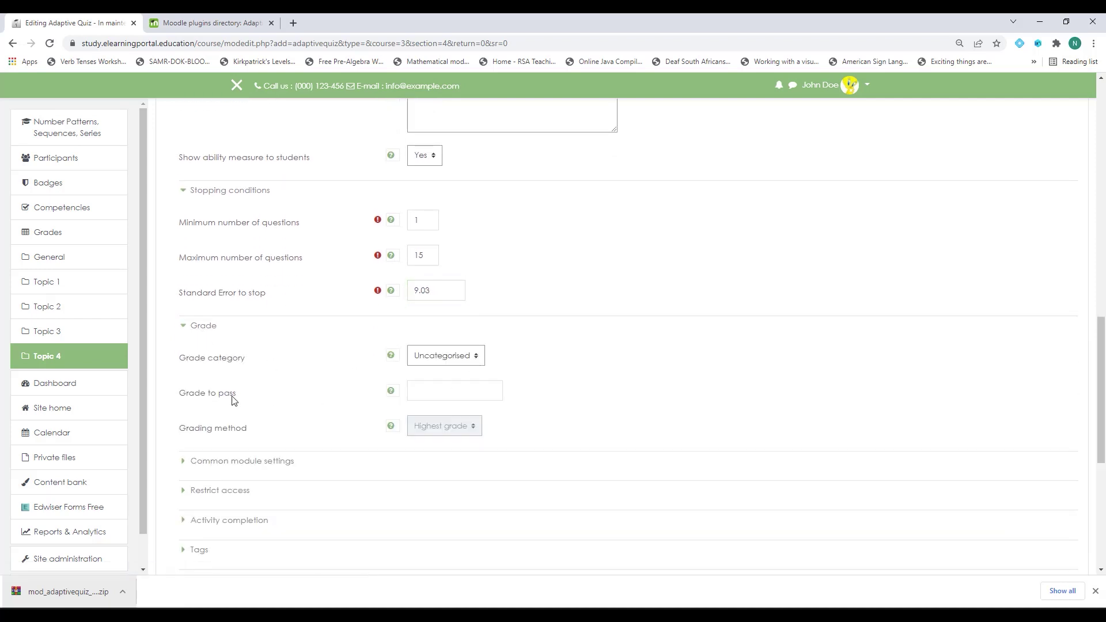
{"action": "scroll", "coordinate": [356, 388], "scroll_direction": "down", "scroll_amount": 3}
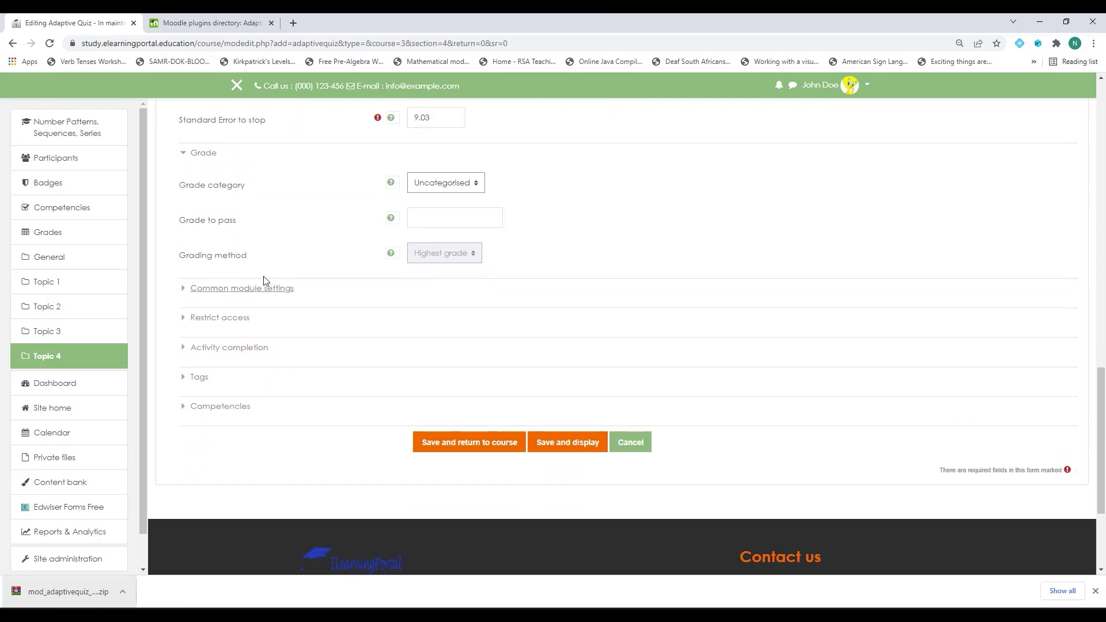
{"action": "left_click", "coordinate": [248, 348]}
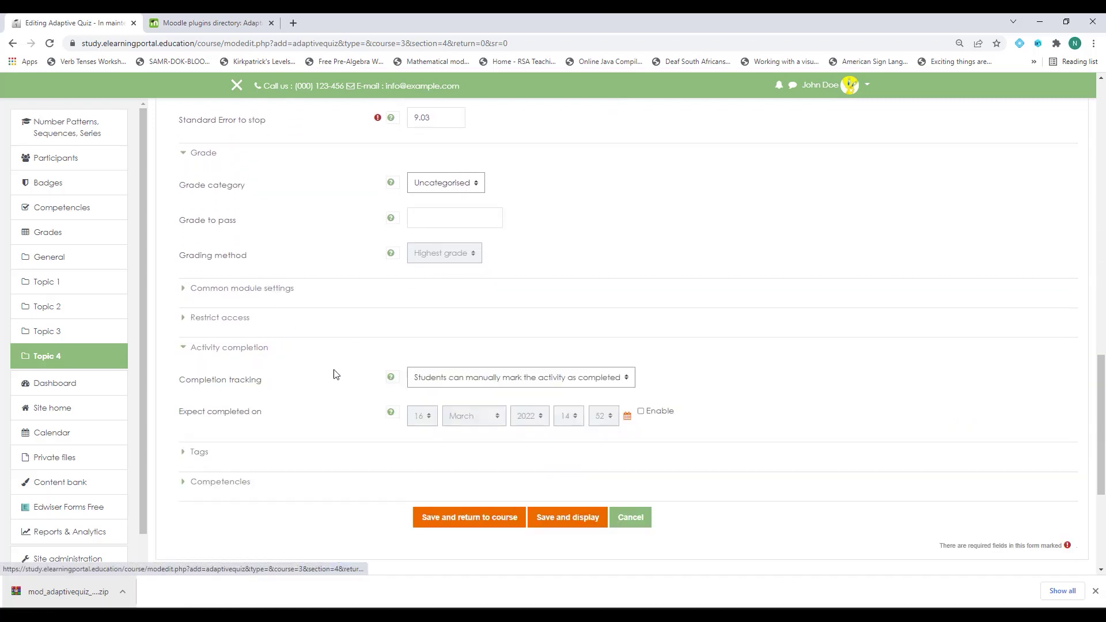
{"action": "left_click", "coordinate": [474, 379]}
{"action": "left_click", "coordinate": [458, 418]}
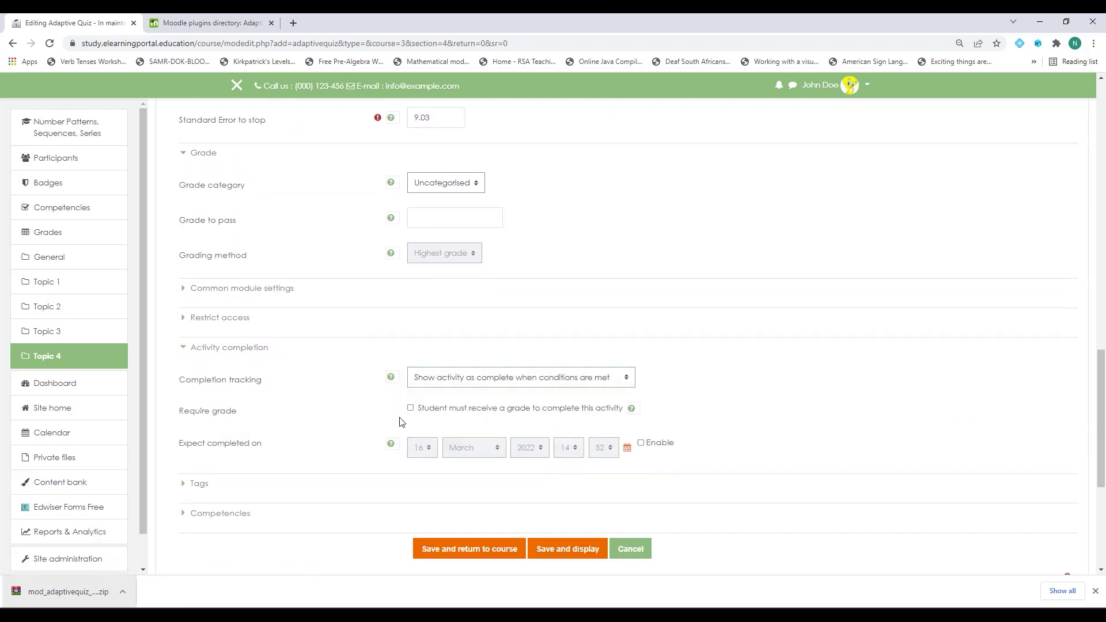
{"action": "left_click", "coordinate": [411, 408]}
{"action": "scroll", "coordinate": [300, 432], "scroll_direction": "down", "scroll_amount": 1}
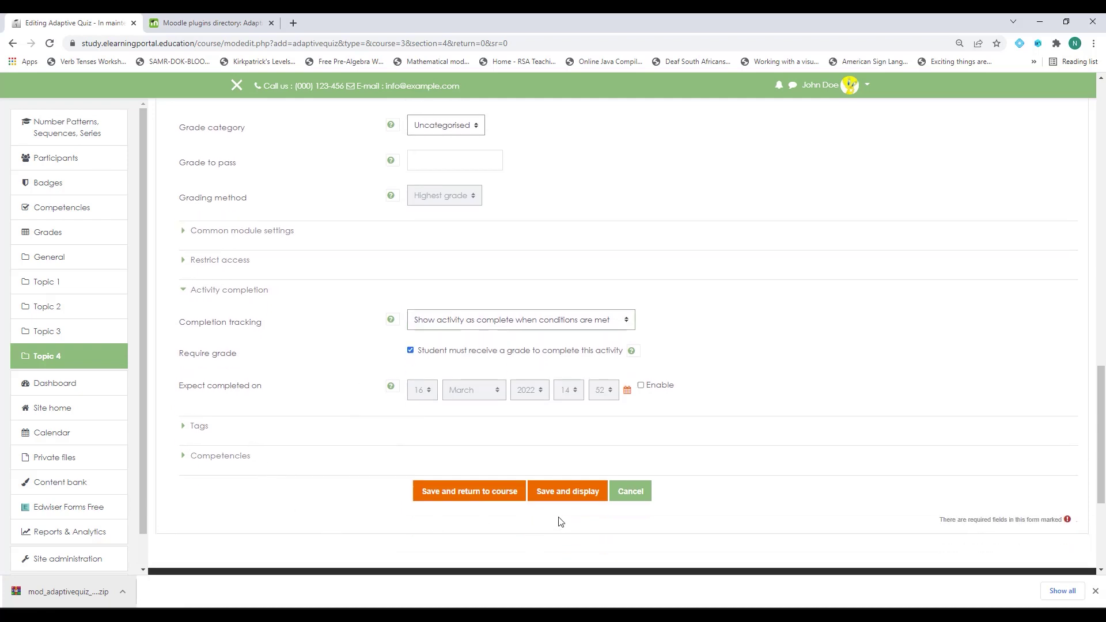
{"action": "left_click", "coordinate": [566, 499]}
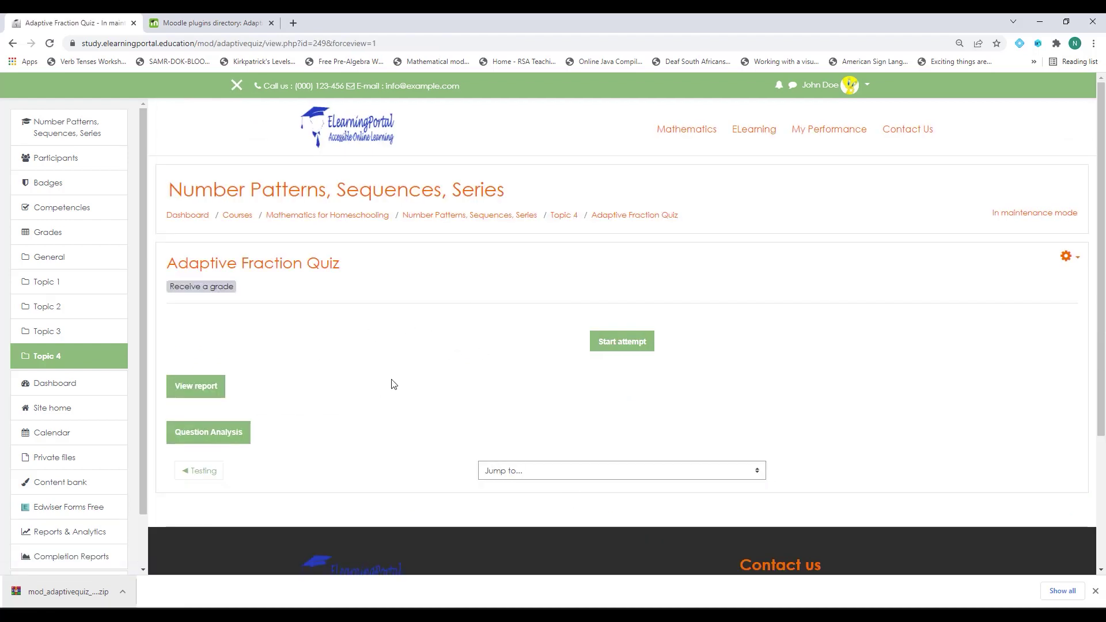
- Start a quiz attempt and submit options b, b, a and b for the first four questions
{"action": "left_click", "coordinate": [623, 343]}
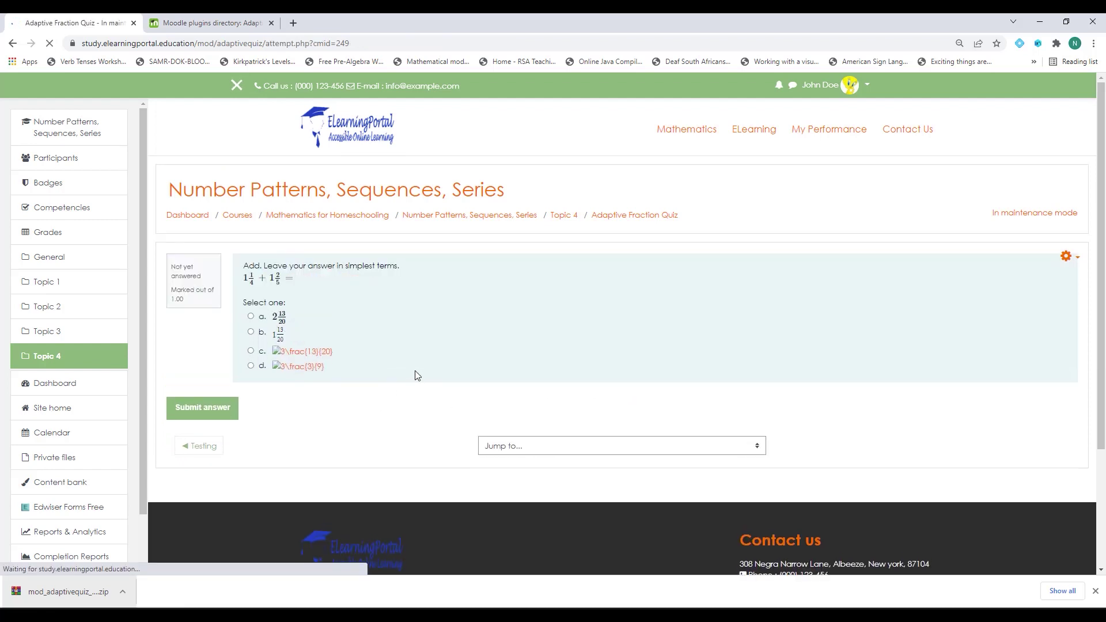
{"action": "left_click", "coordinate": [250, 331]}
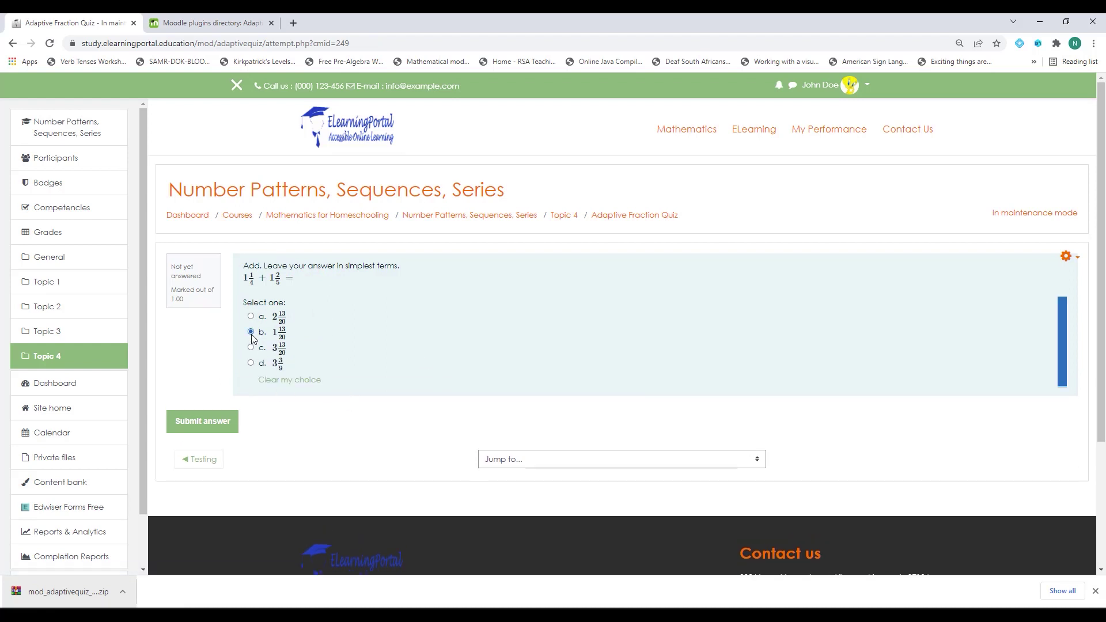
{"action": "left_click", "coordinate": [208, 426]}
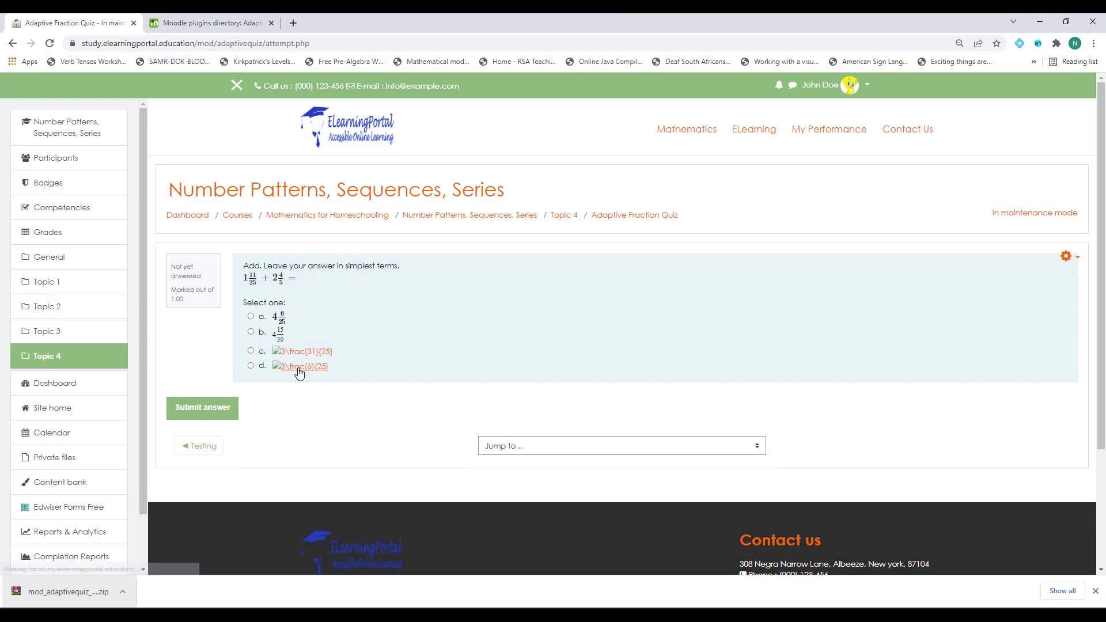
{"action": "left_click", "coordinate": [251, 333]}
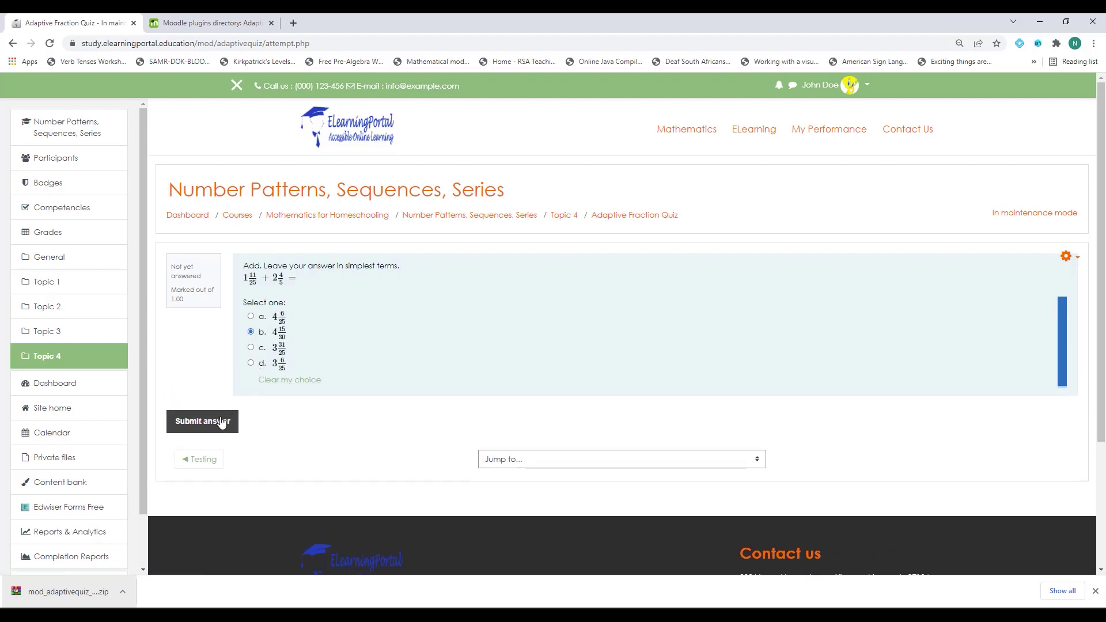
{"action": "left_click", "coordinate": [219, 422]}
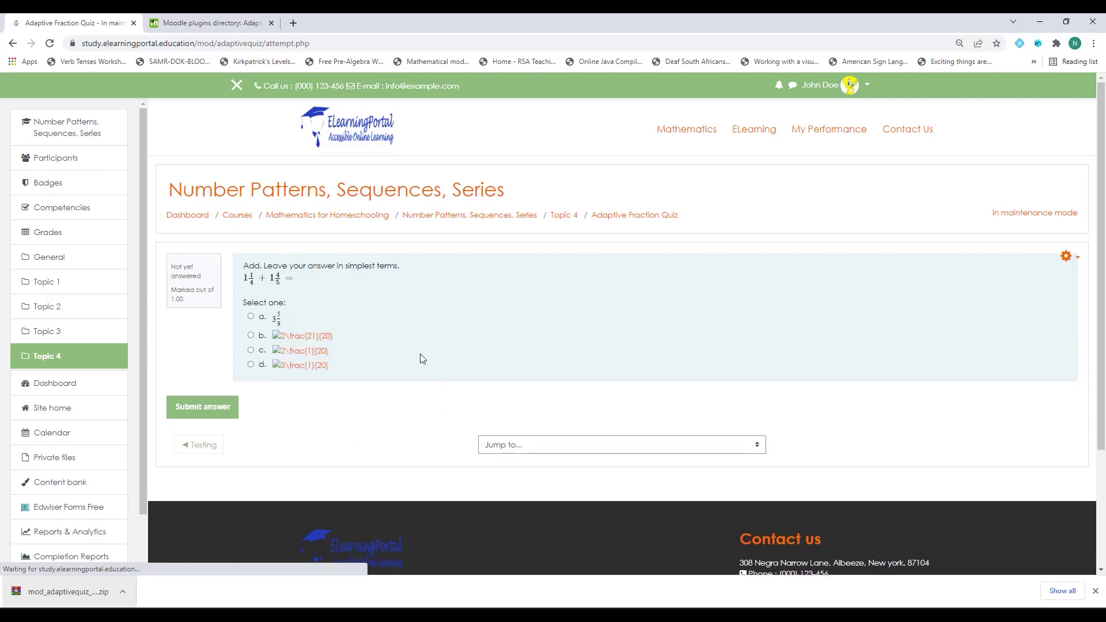
{"action": "left_click", "coordinate": [252, 317]}
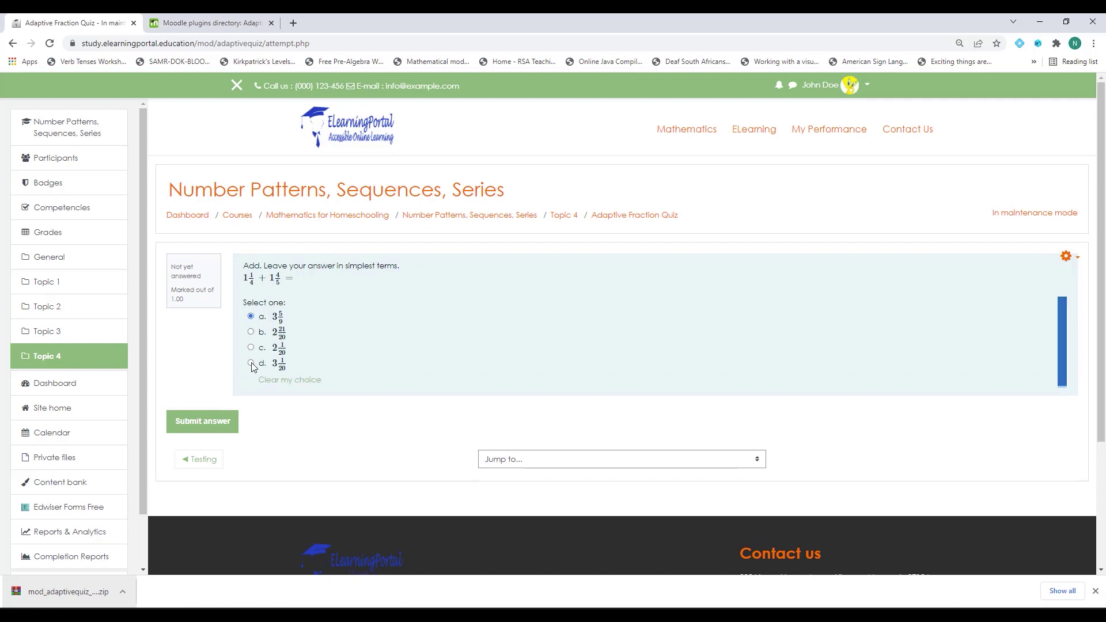
{"action": "left_click", "coordinate": [214, 423]}
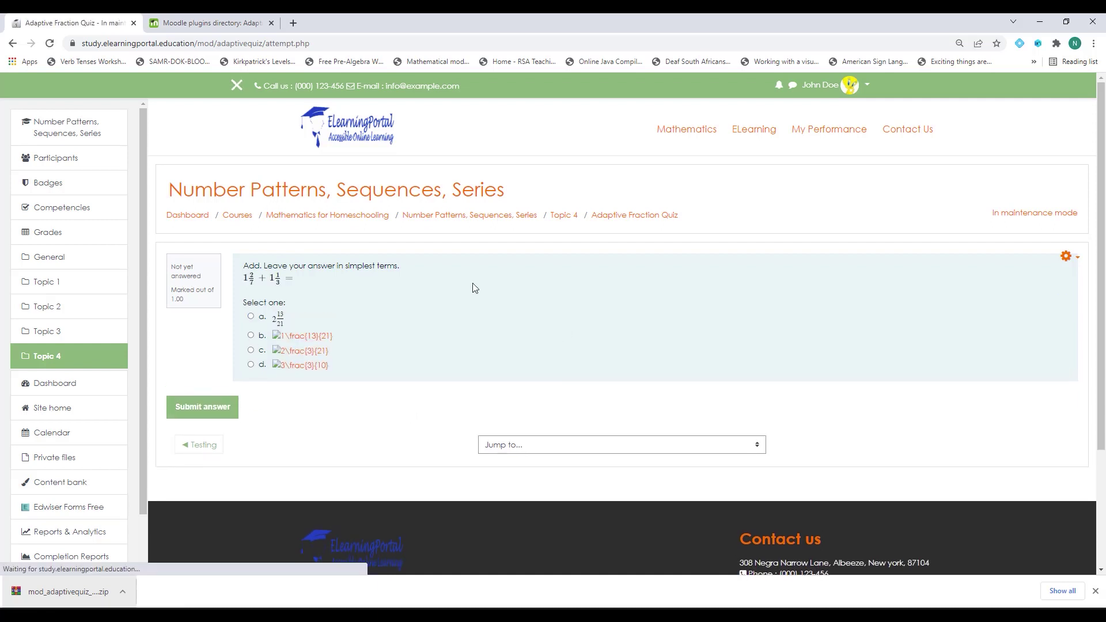
{"action": "left_click", "coordinate": [250, 331]}
{"action": "left_click", "coordinate": [214, 422]}
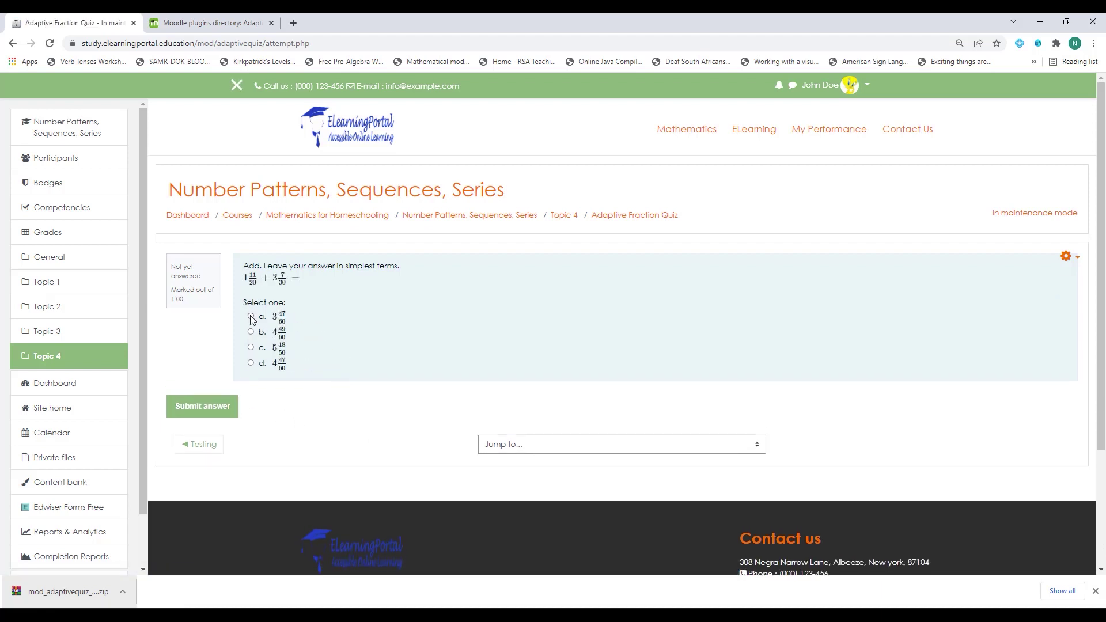
- Submit options a, c, b and a for the remaining four questions and continue to the attempt summary
{"action": "left_click", "coordinate": [251, 316]}
{"action": "left_click", "coordinate": [215, 420]}
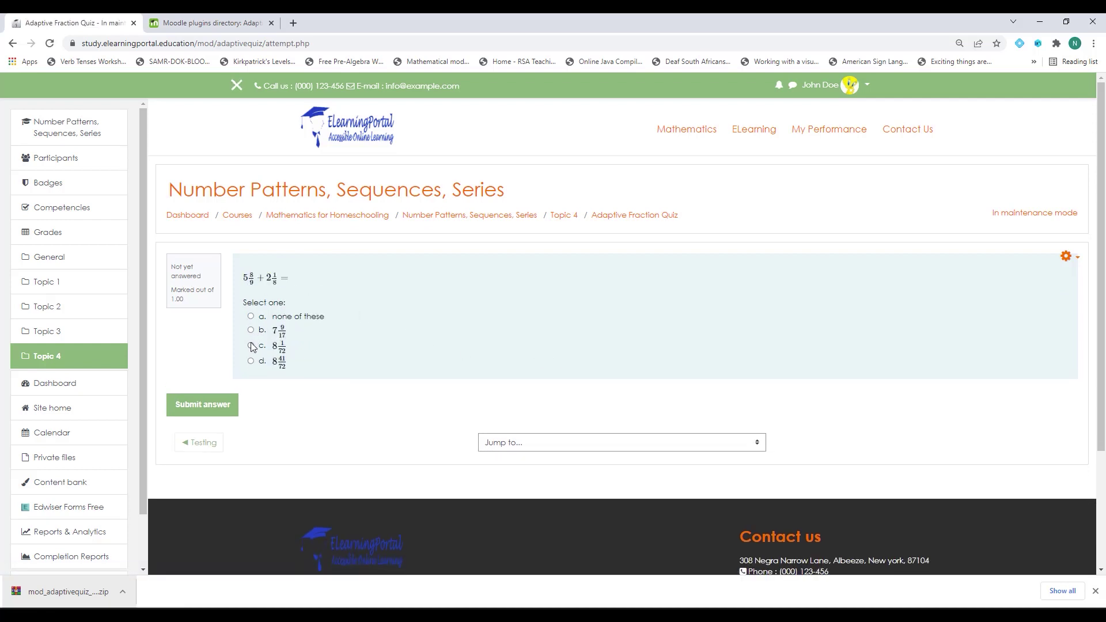
{"action": "left_click", "coordinate": [251, 346]}
{"action": "left_click", "coordinate": [216, 422]}
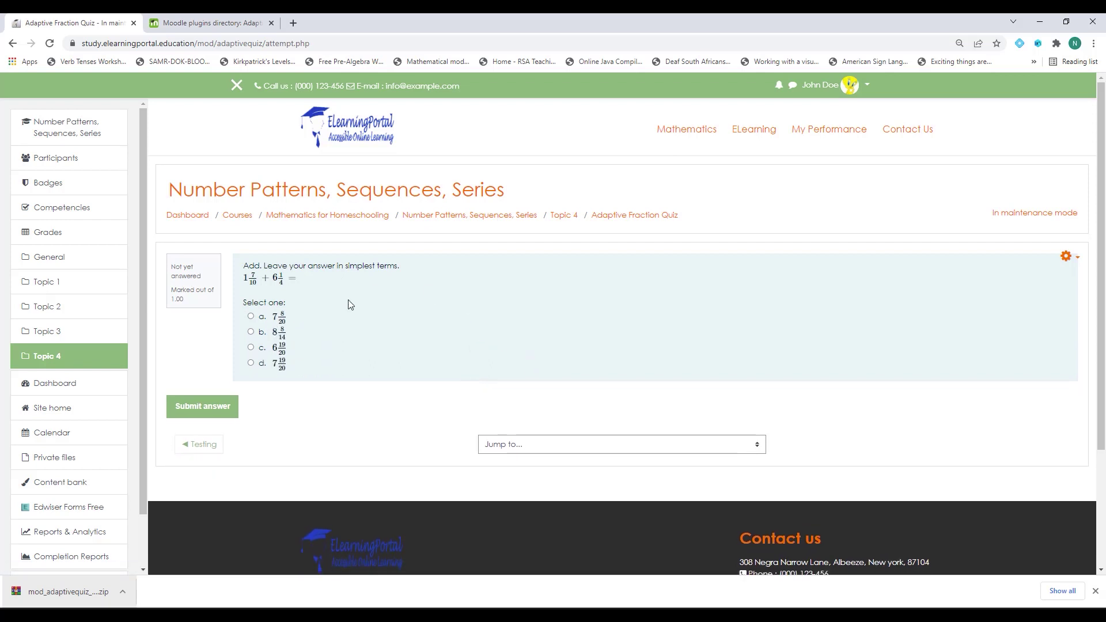
{"action": "left_click", "coordinate": [251, 333]}
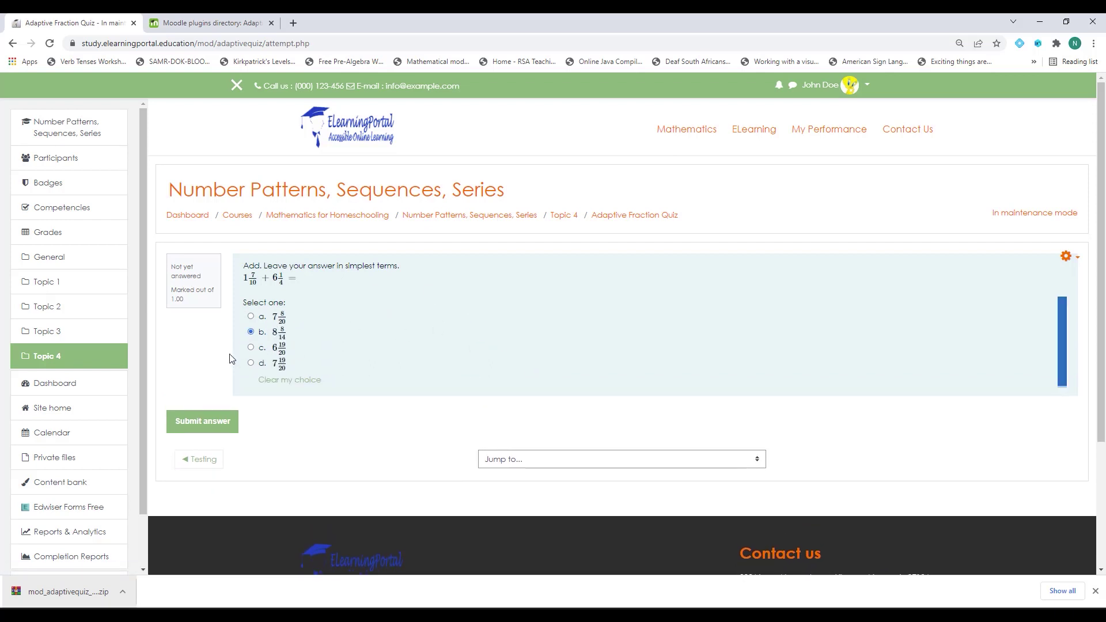
{"action": "left_click", "coordinate": [208, 429]}
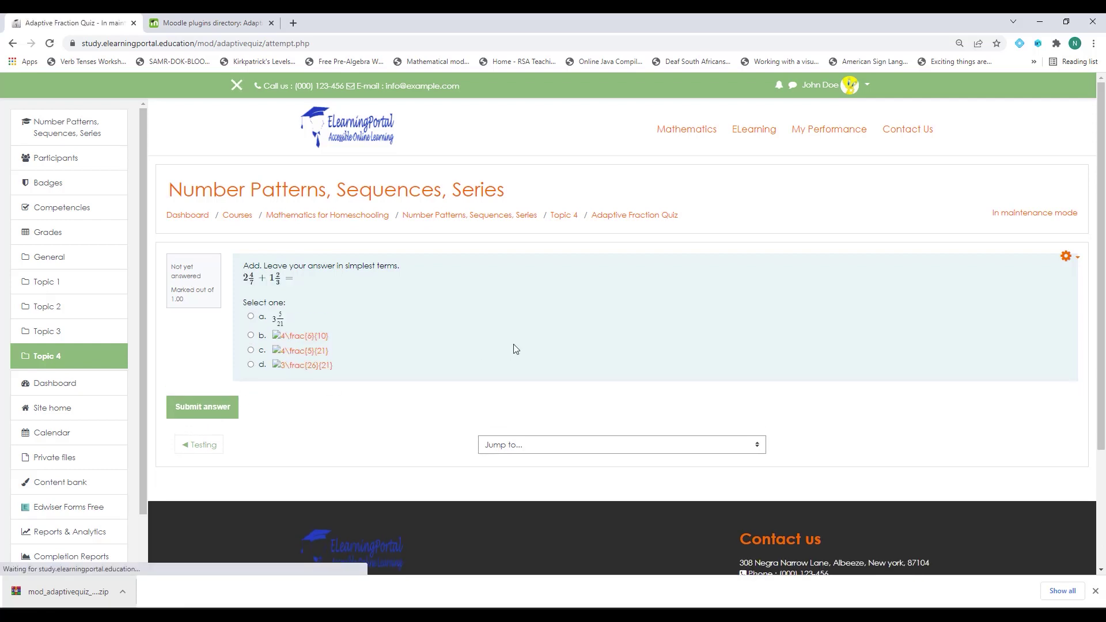
{"action": "left_click", "coordinate": [251, 318]}
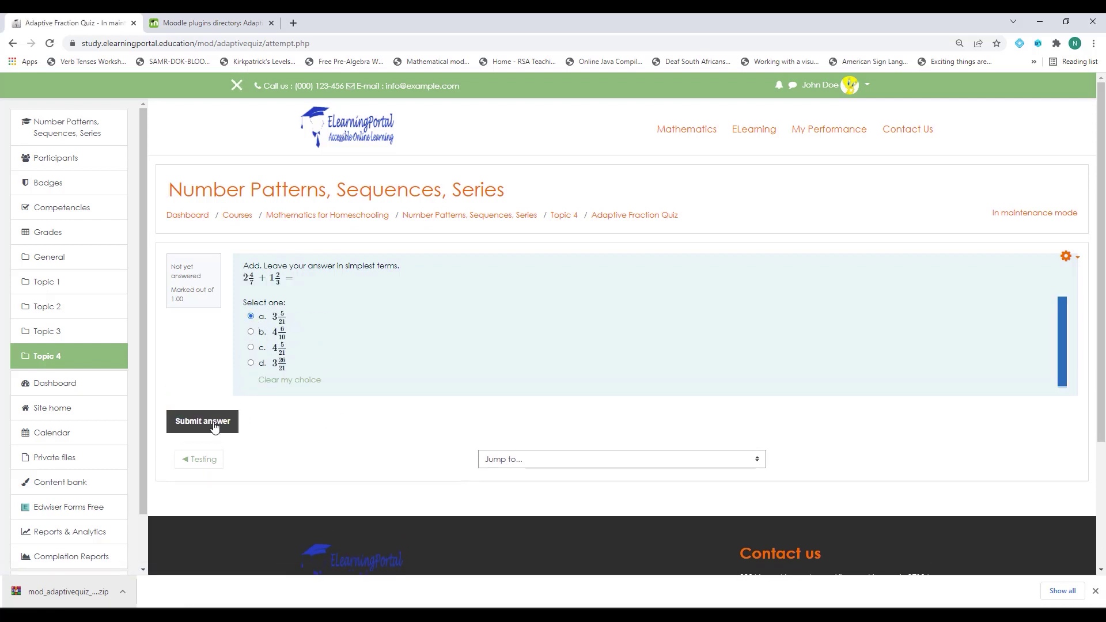
{"action": "left_click", "coordinate": [213, 421]}
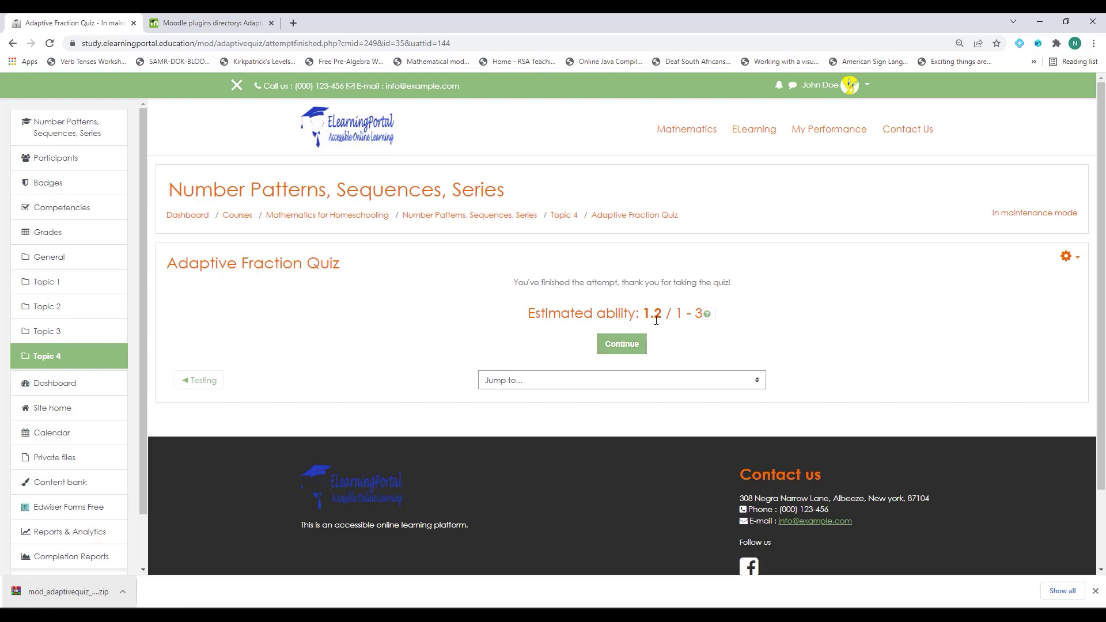
{"action": "left_click", "coordinate": [620, 349]}
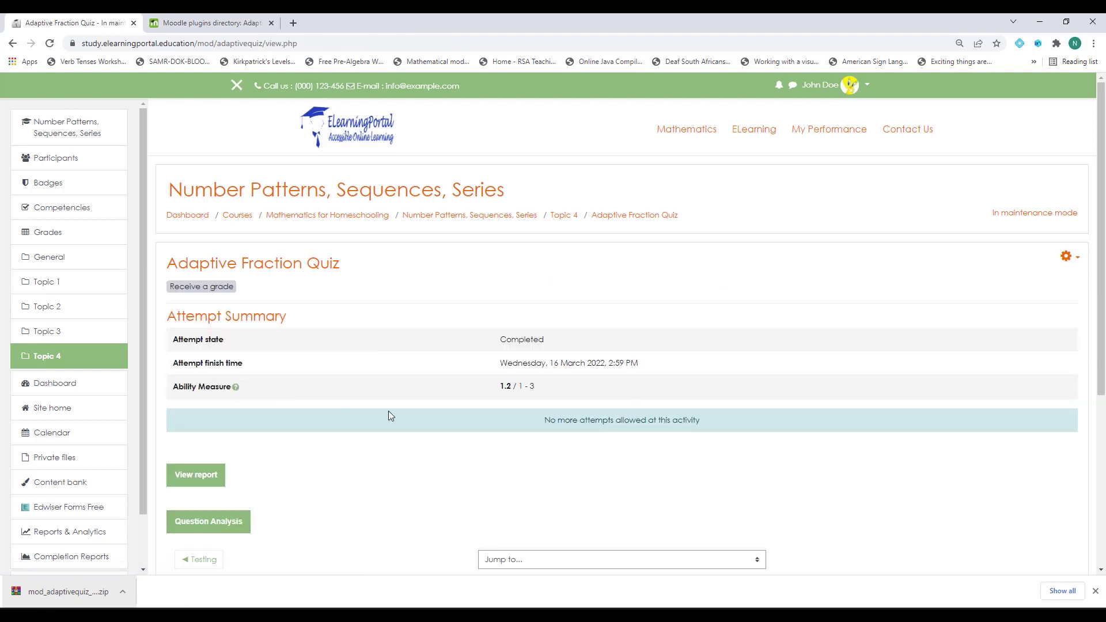
- Open the quiz's attempts report and review the completed attempt from the individual user report
{"action": "scroll", "coordinate": [373, 456], "scroll_direction": "down", "scroll_amount": 1}
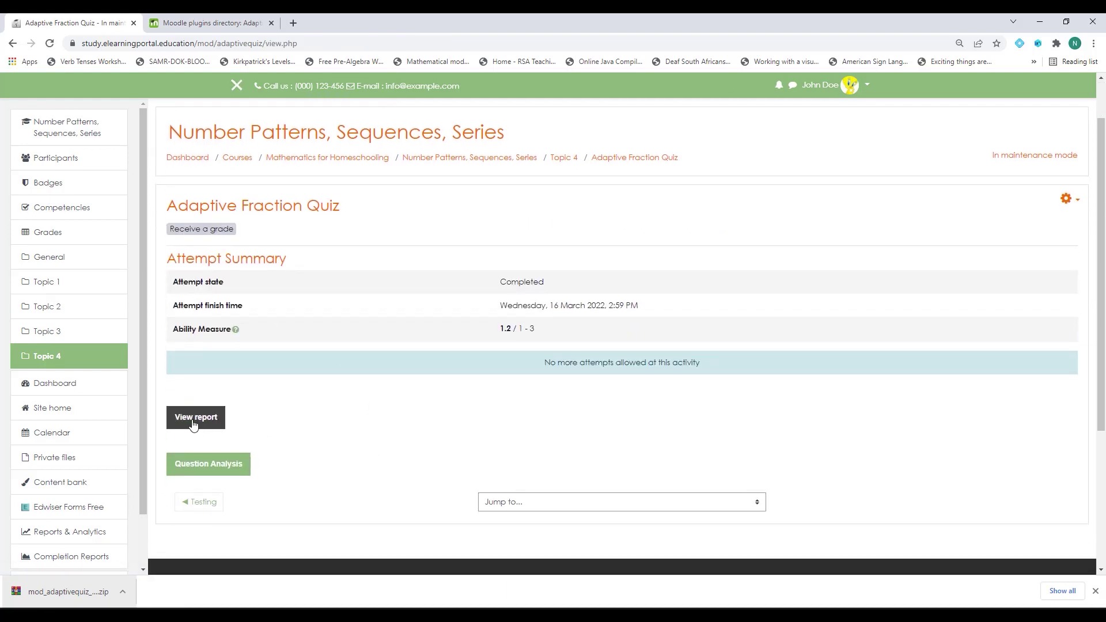
{"action": "left_click", "coordinate": [193, 420]}
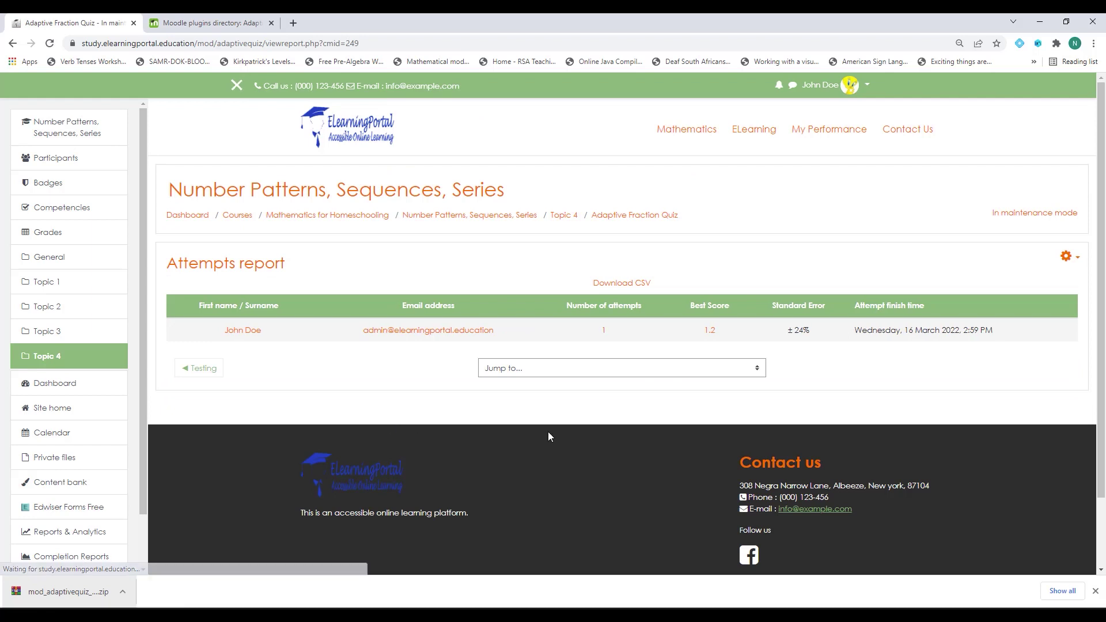
{"action": "left_click", "coordinate": [605, 333]}
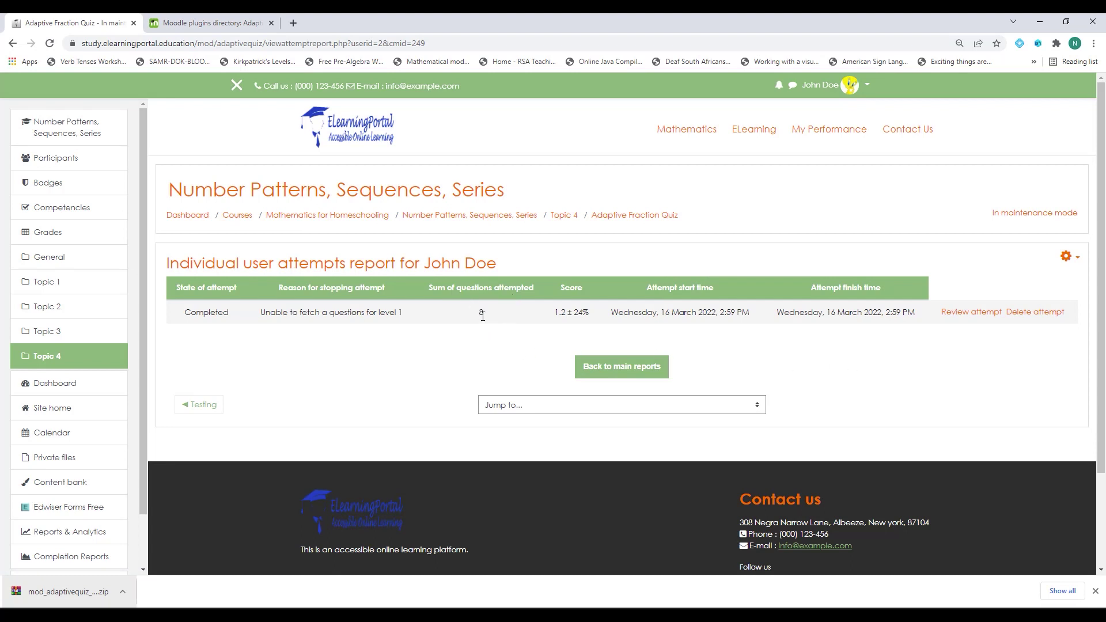
{"action": "left_click", "coordinate": [967, 314]}
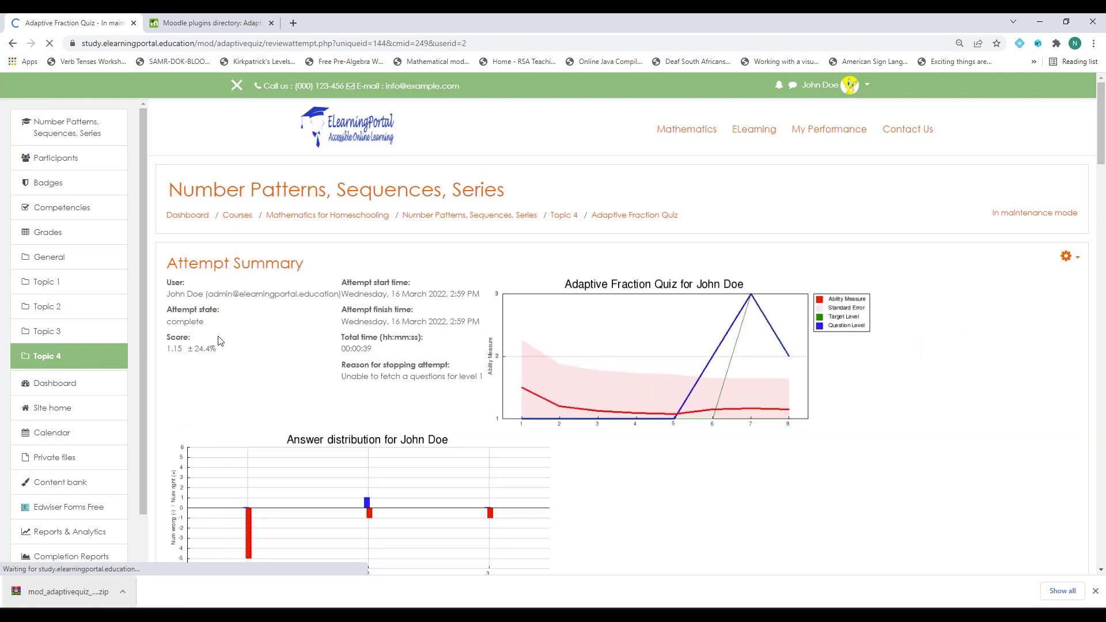
- Examine the attempt's ability chart and answer distribution, and expand the Scoring Tables to read results per question and level
{"action": "scroll", "coordinate": [607, 361], "scroll_direction": "down", "scroll_amount": 1}
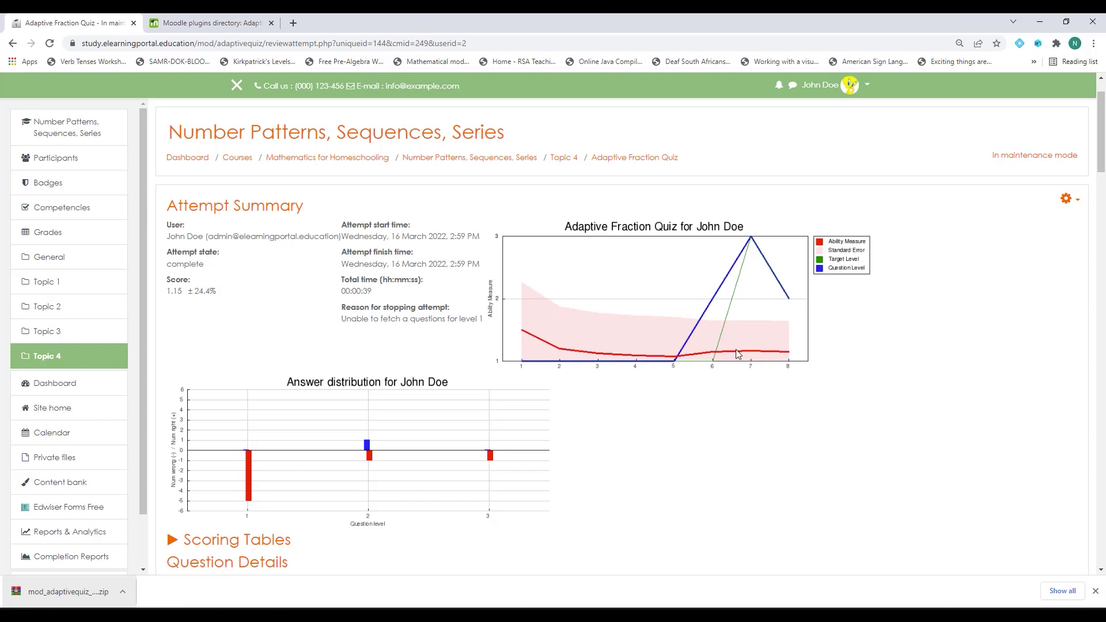
{"action": "scroll", "coordinate": [337, 426], "scroll_direction": "down", "scroll_amount": 1}
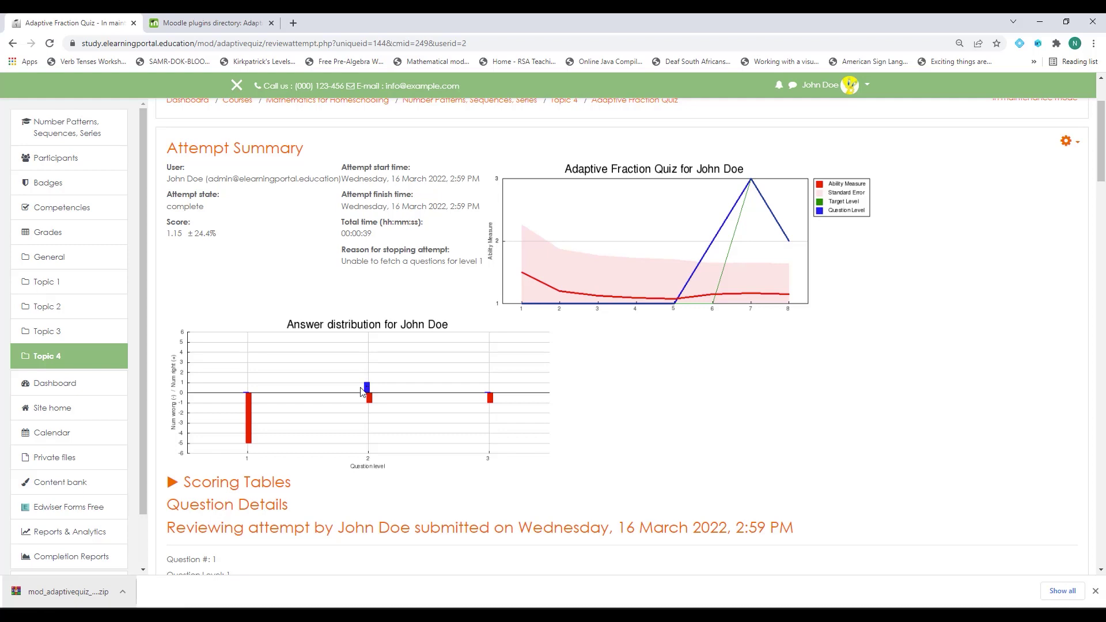
{"action": "left_click", "coordinate": [173, 486]}
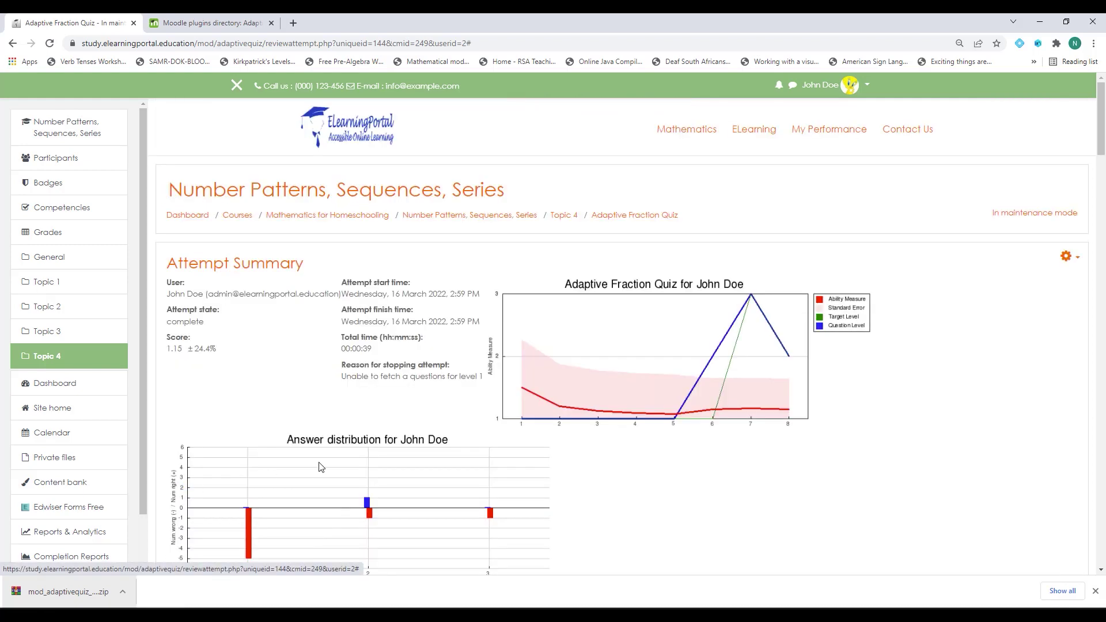
{"action": "scroll", "coordinate": [321, 465], "scroll_direction": "down", "scroll_amount": 6}
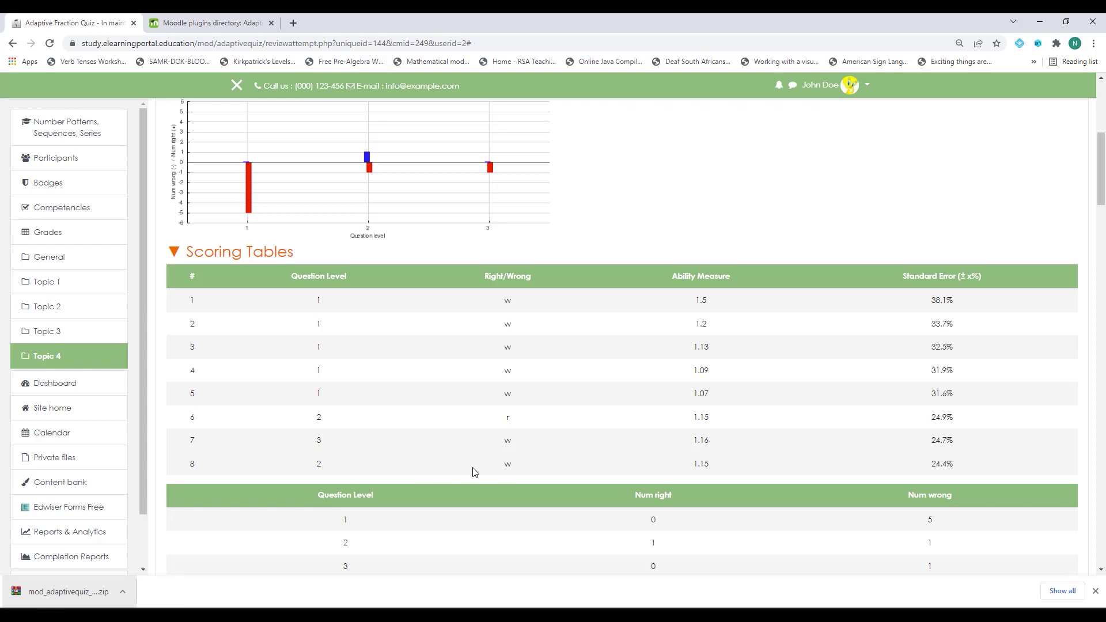
{"action": "scroll", "coordinate": [509, 466], "scroll_direction": "down", "scroll_amount": 1}
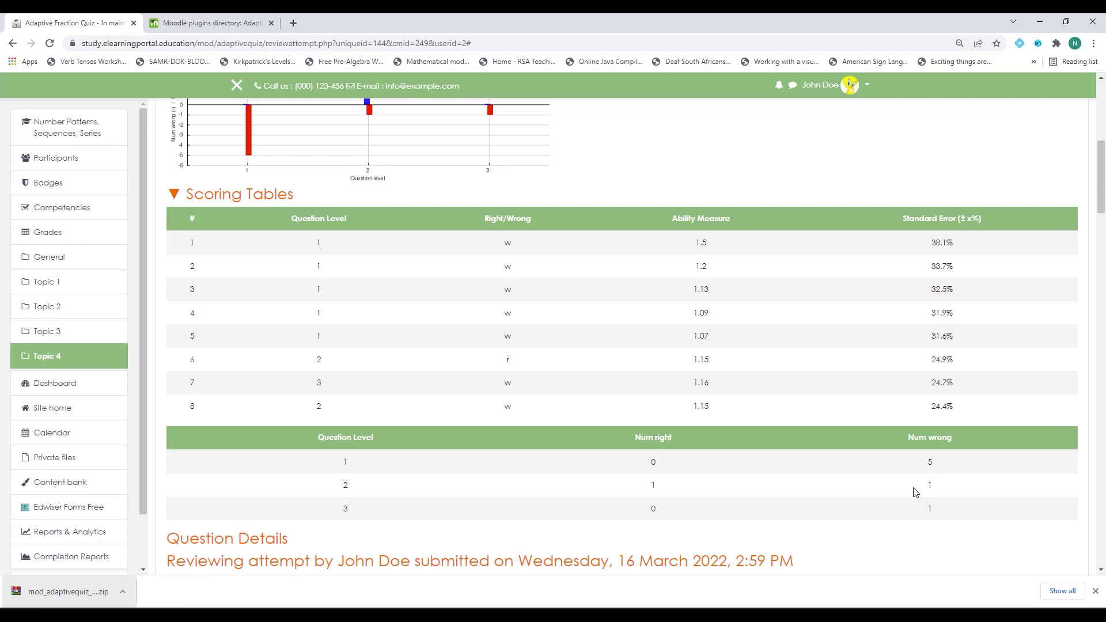
- Review the Question Details for each question's level, tag, submitted answer and correct answer
{"action": "scroll", "coordinate": [524, 500], "scroll_direction": "down", "scroll_amount": 5}
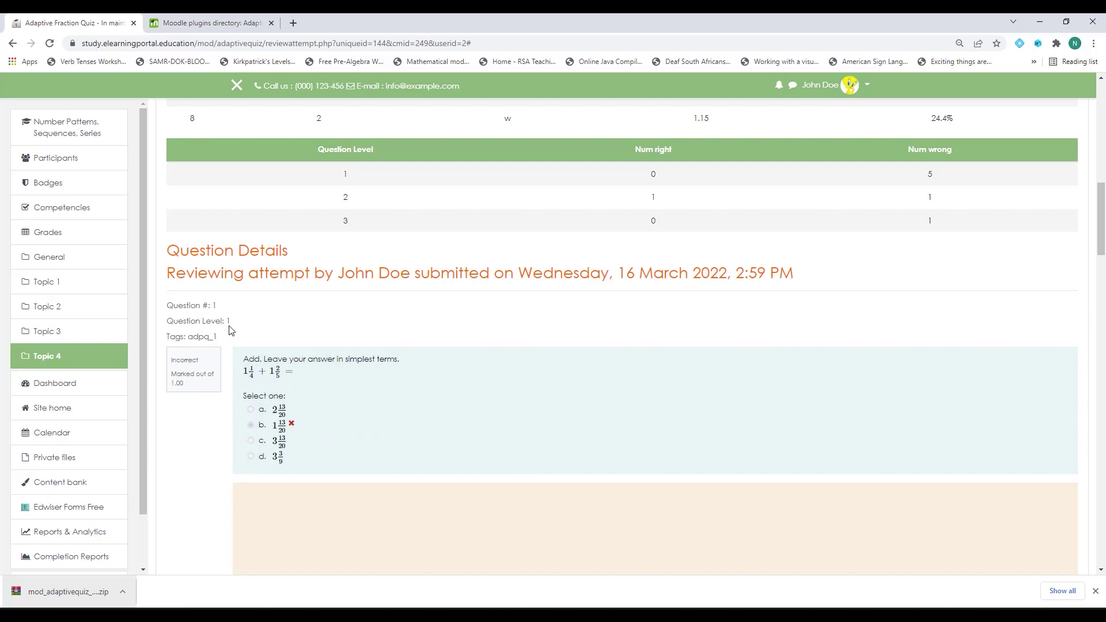
{"action": "scroll", "coordinate": [305, 394], "scroll_direction": "down", "scroll_amount": 5}
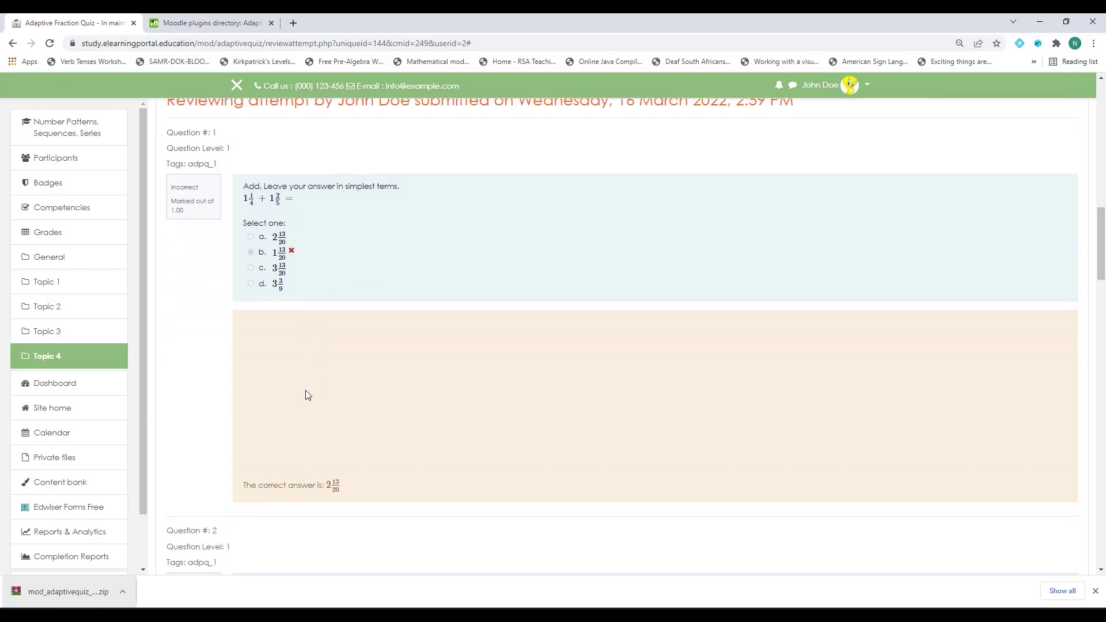
{"action": "scroll", "coordinate": [305, 395], "scroll_direction": "down", "scroll_amount": 3}
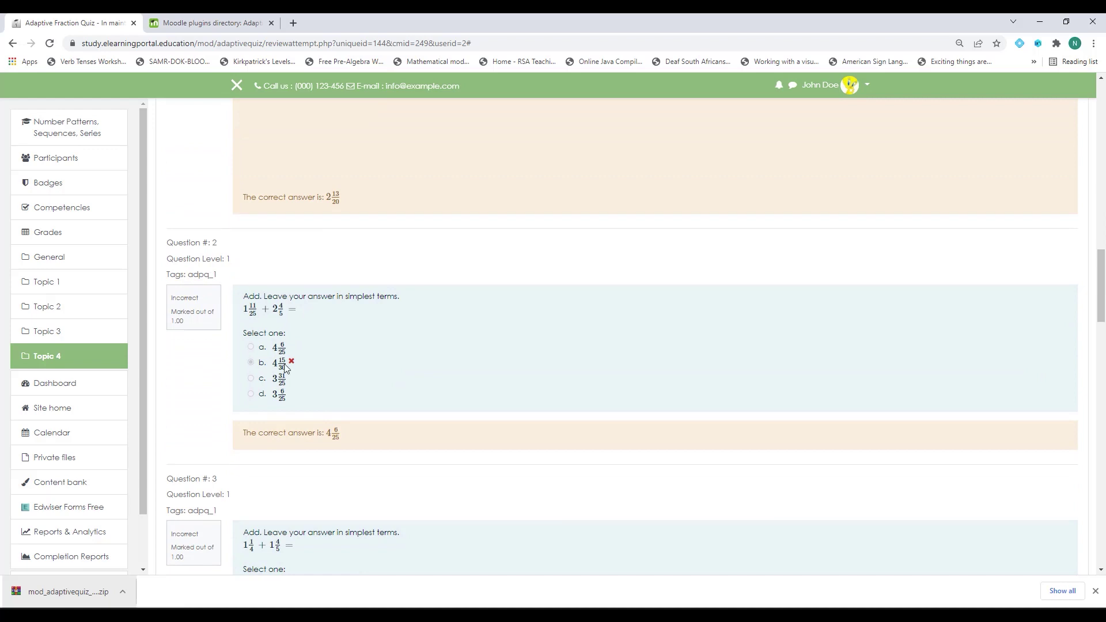
- Examine questions 2 to 8 of the attempt, comparing each submitted answer with the correct one and tracking how the question level changes
{"action": "scroll", "coordinate": [285, 367], "scroll_direction": "down", "scroll_amount": 4}
{"action": "scroll", "coordinate": [278, 352], "scroll_direction": "down", "scroll_amount": 3}
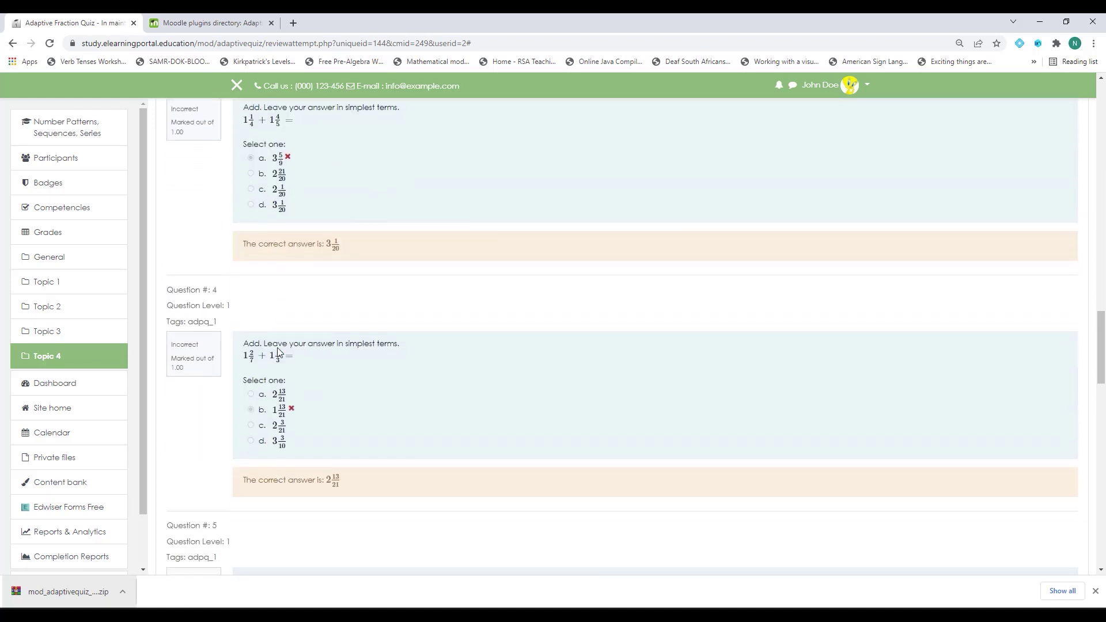
{"action": "scroll", "coordinate": [279, 352], "scroll_direction": "down", "scroll_amount": 3}
{"action": "scroll", "coordinate": [357, 420], "scroll_direction": "down", "scroll_amount": 2}
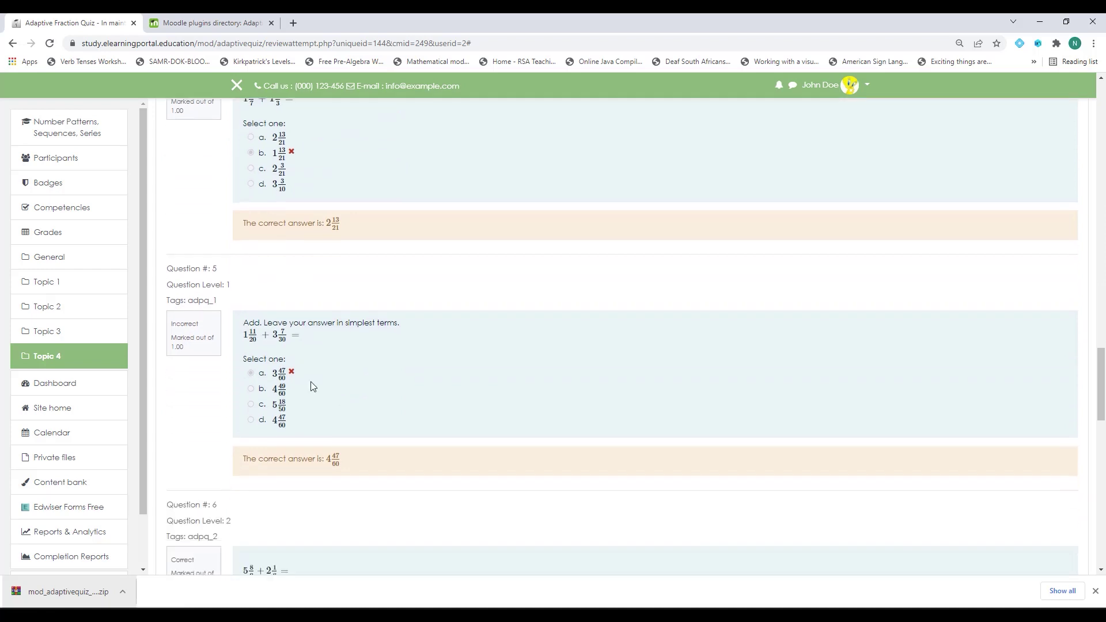
{"action": "scroll", "coordinate": [327, 427], "scroll_direction": "down", "scroll_amount": 2}
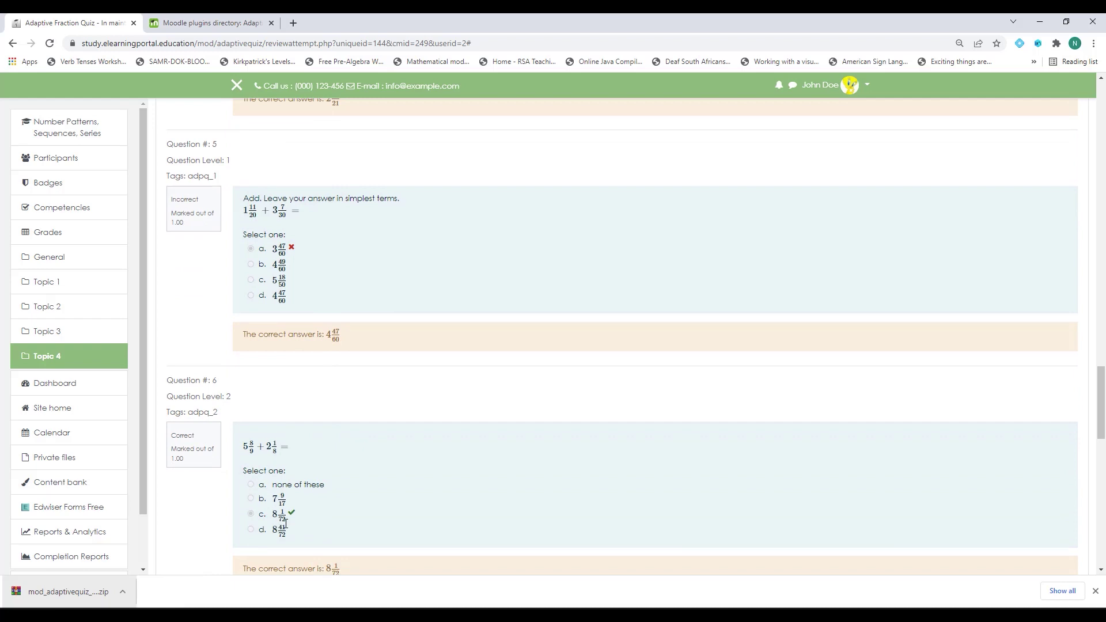
{"action": "scroll", "coordinate": [288, 523], "scroll_direction": "down", "scroll_amount": 1}
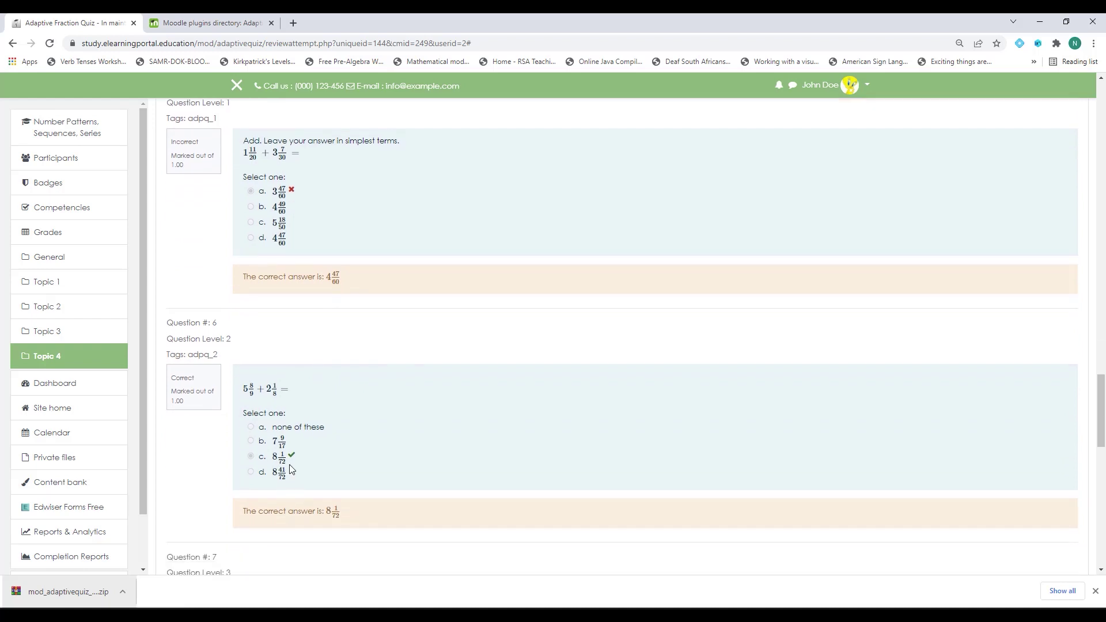
{"action": "scroll", "coordinate": [289, 464], "scroll_direction": "down", "scroll_amount": 3}
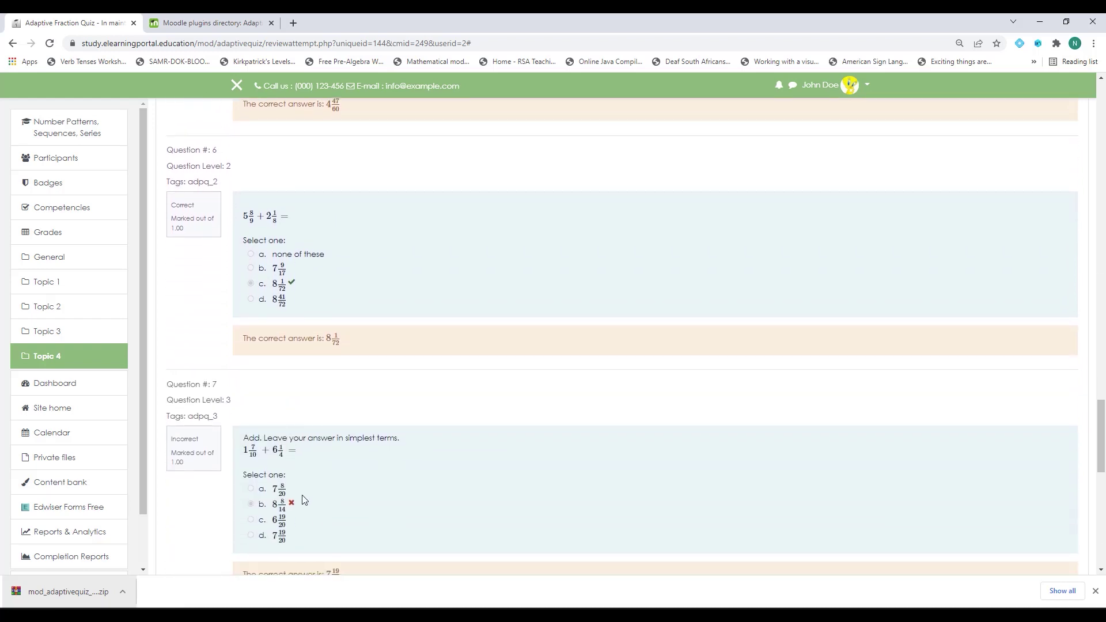
{"action": "scroll", "coordinate": [297, 501], "scroll_direction": "down", "scroll_amount": 2}
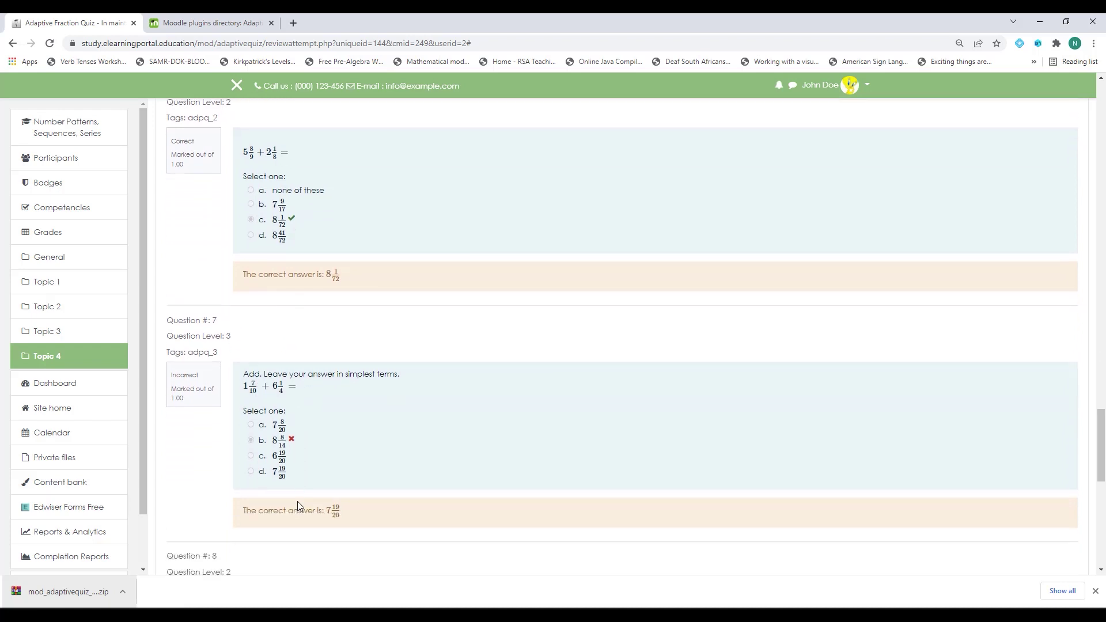
{"action": "scroll", "coordinate": [301, 400], "scroll_direction": "down", "scroll_amount": 1}
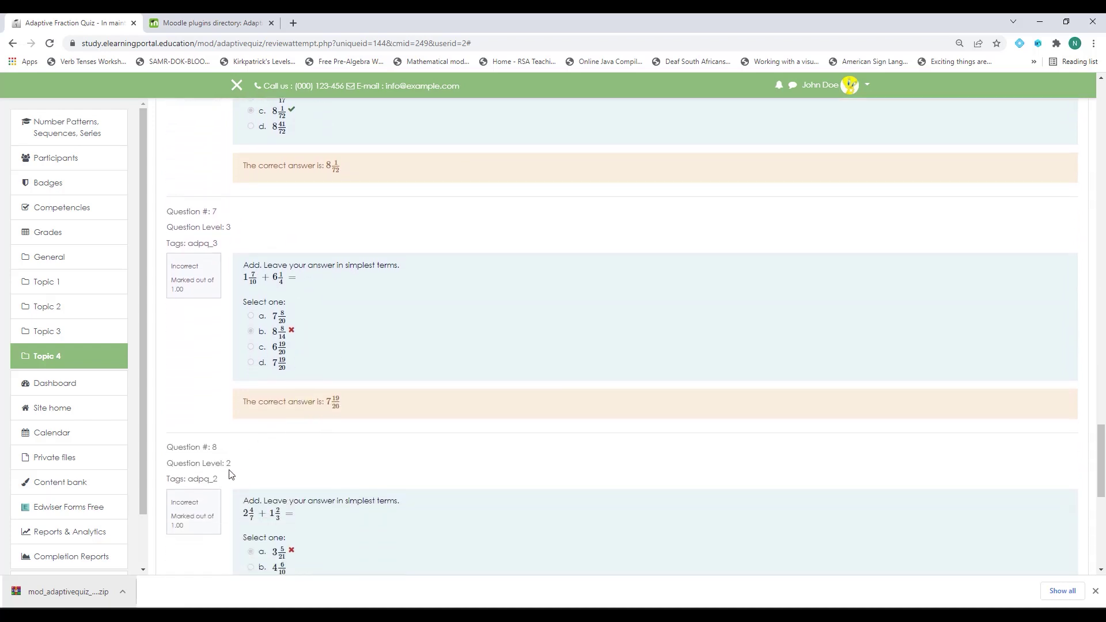
{"action": "scroll", "coordinate": [230, 473], "scroll_direction": "down", "scroll_amount": 2}
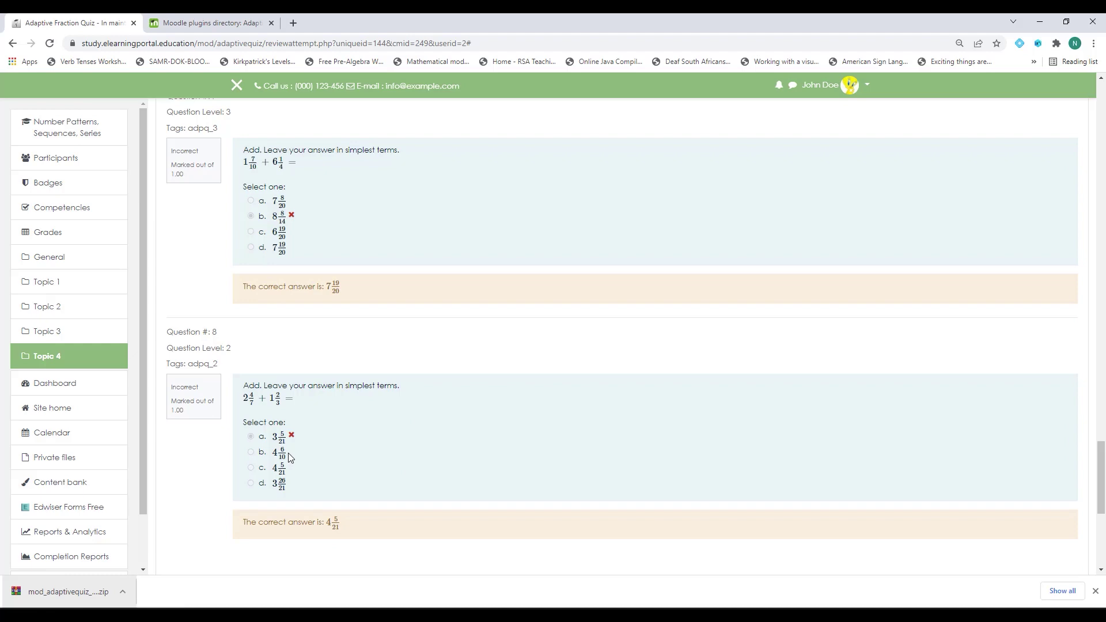
{"action": "scroll", "coordinate": [288, 452], "scroll_direction": "down", "scroll_amount": 2}
{"action": "scroll", "coordinate": [290, 457], "scroll_direction": "up", "scroll_amount": 4}
{"action": "scroll", "coordinate": [420, 464], "scroll_direction": "down", "scroll_amount": 3}
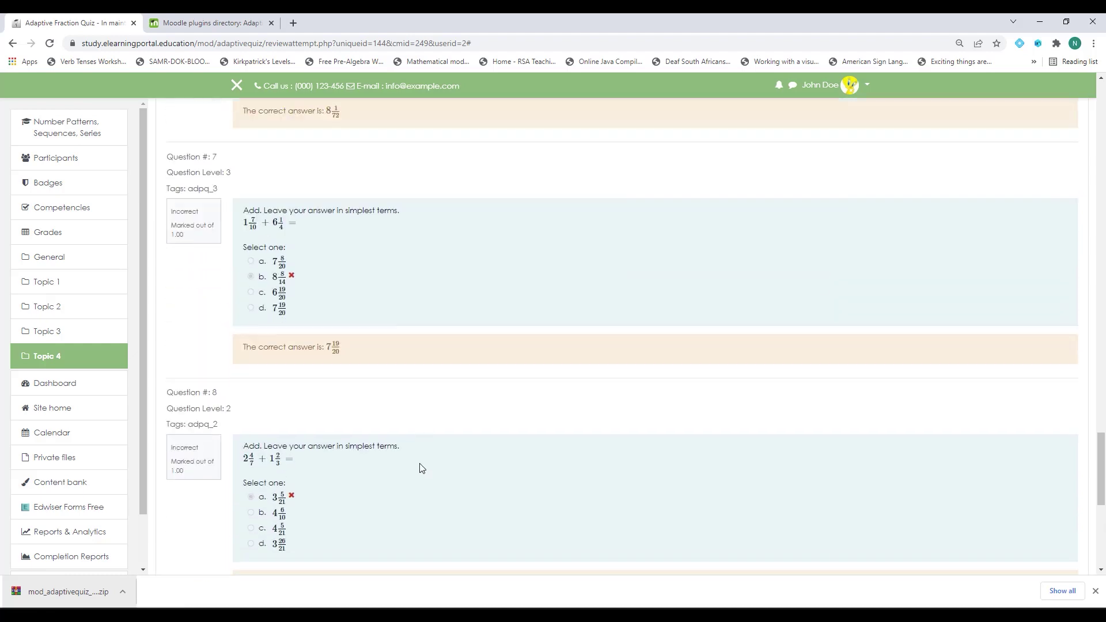
- Leave the attempt review, return to the Adaptive Fraction Quiz page and open its Question Analysis report
{"action": "left_click", "coordinate": [593, 528]}
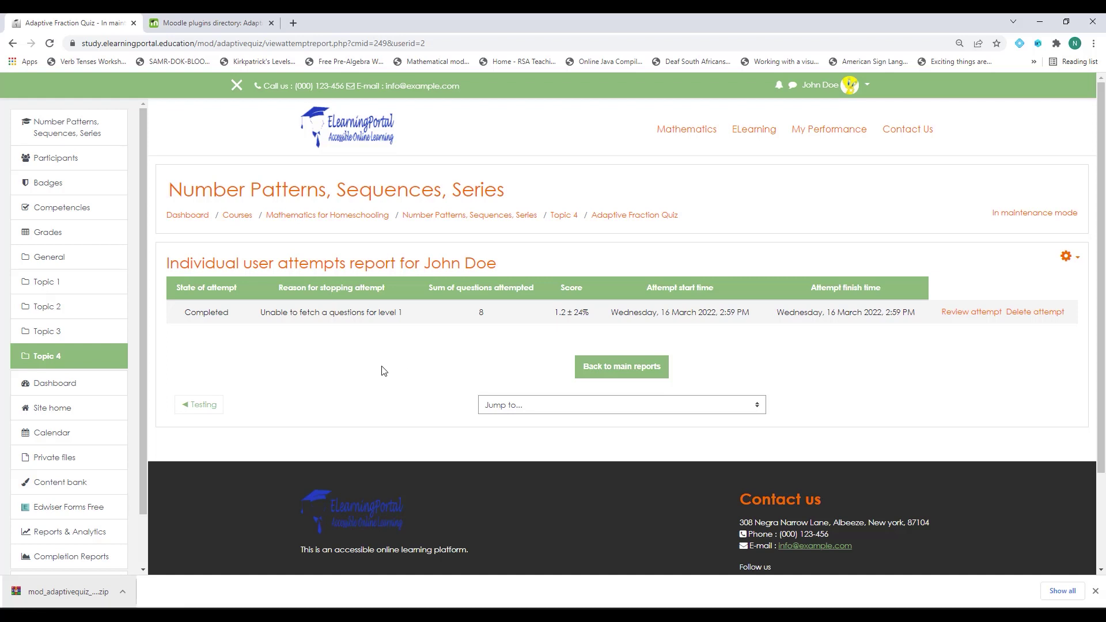
{"action": "key", "text": "alt+Left"}
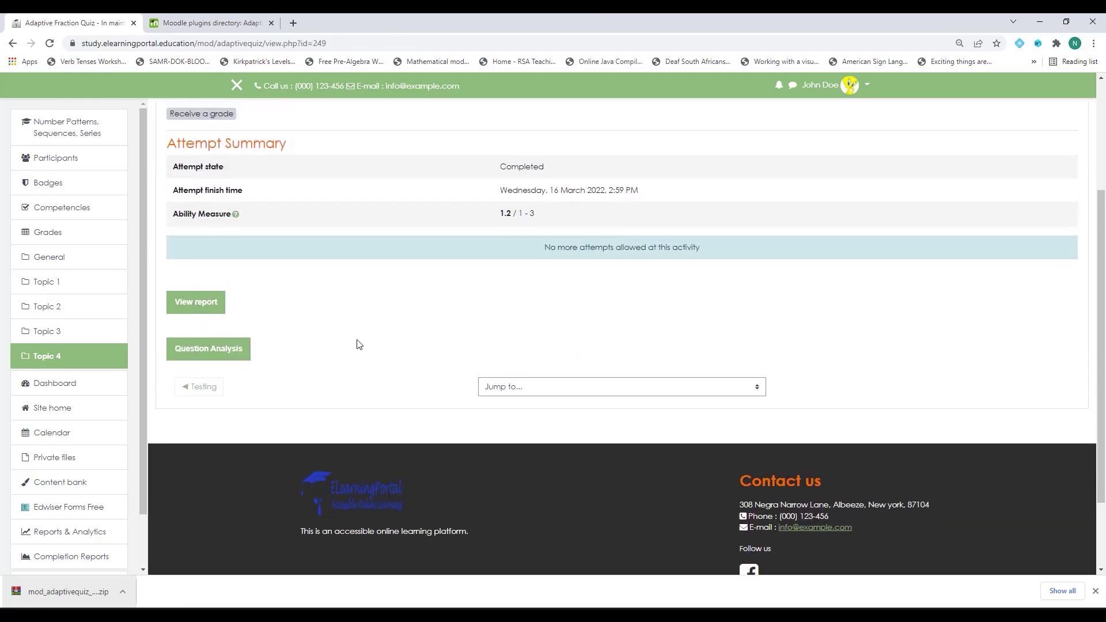
{"action": "left_click", "coordinate": [213, 357]}
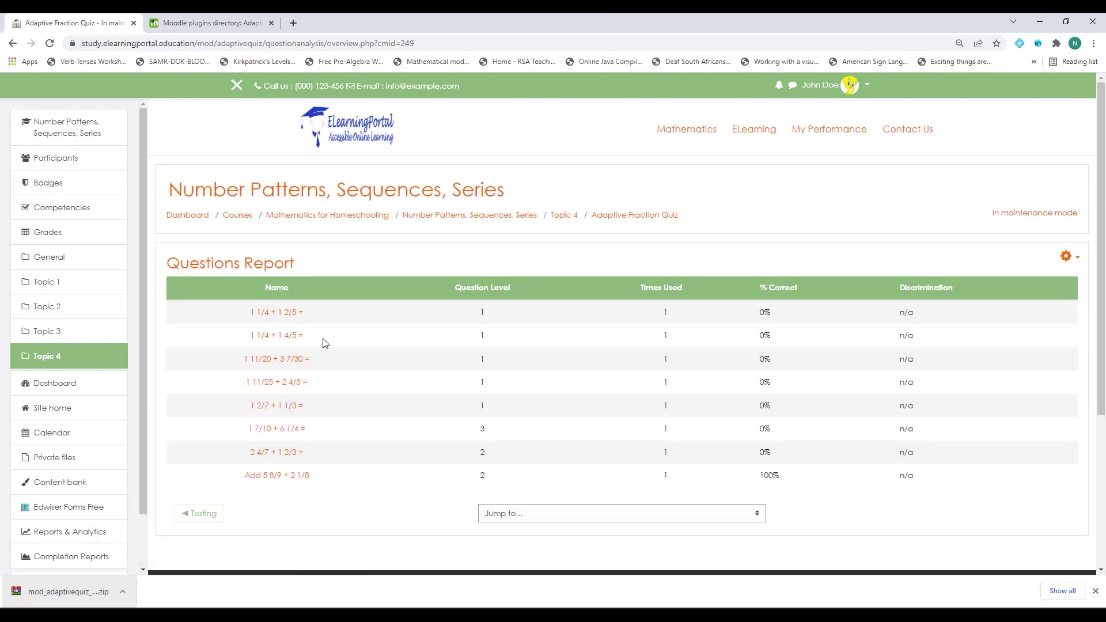